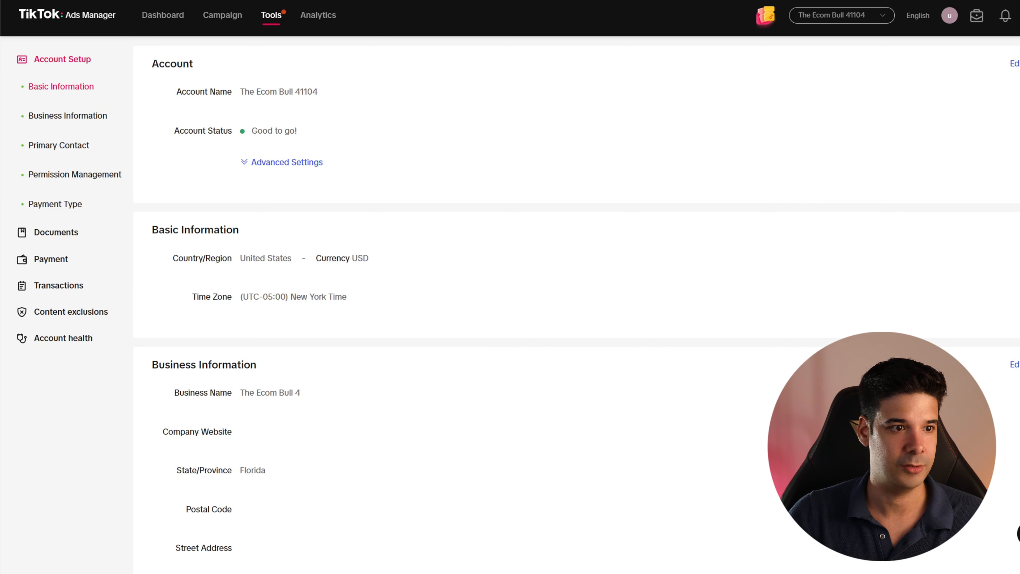
- Accept OmegaBurn3's pending Business Center request to access the ad account, and get permission for that ad account in Seller Center
key("F5")
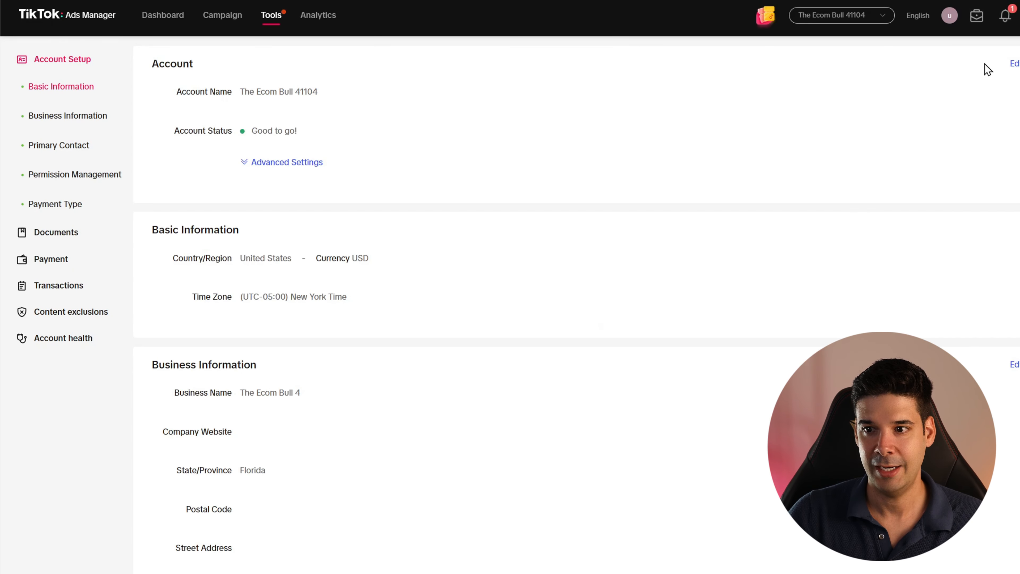
left_click(1007, 20)
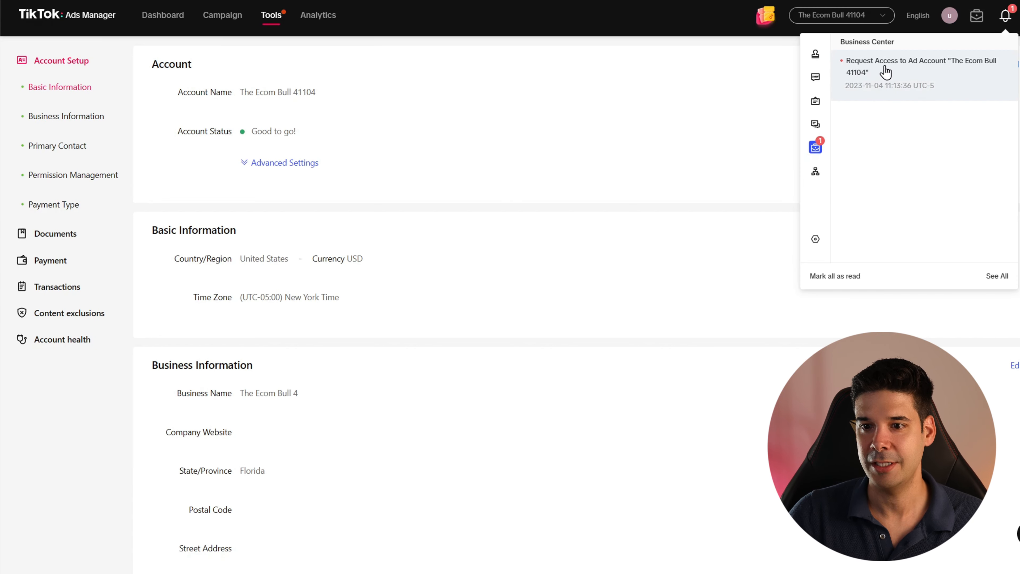
left_click(910, 79)
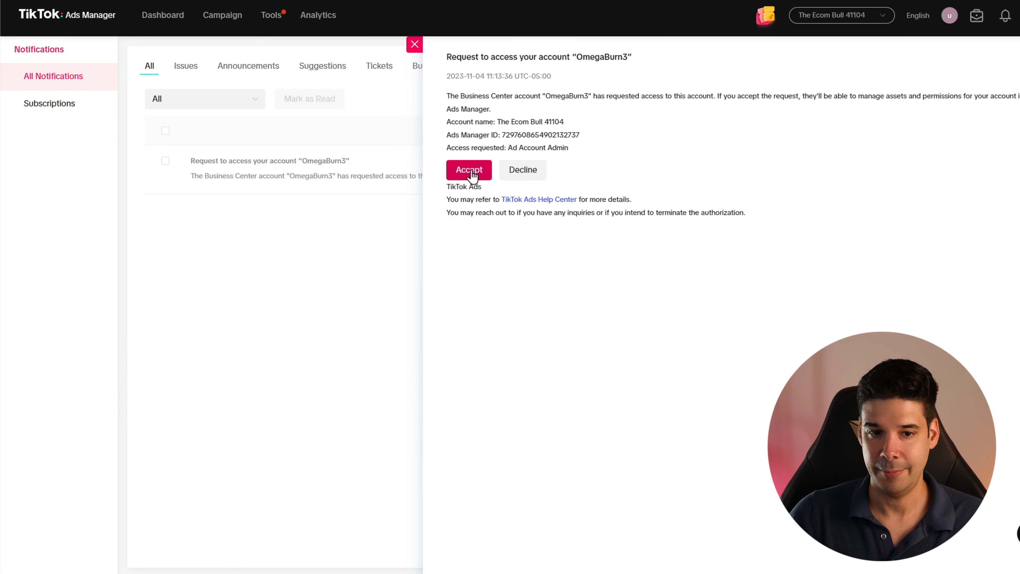
left_click(470, 170)
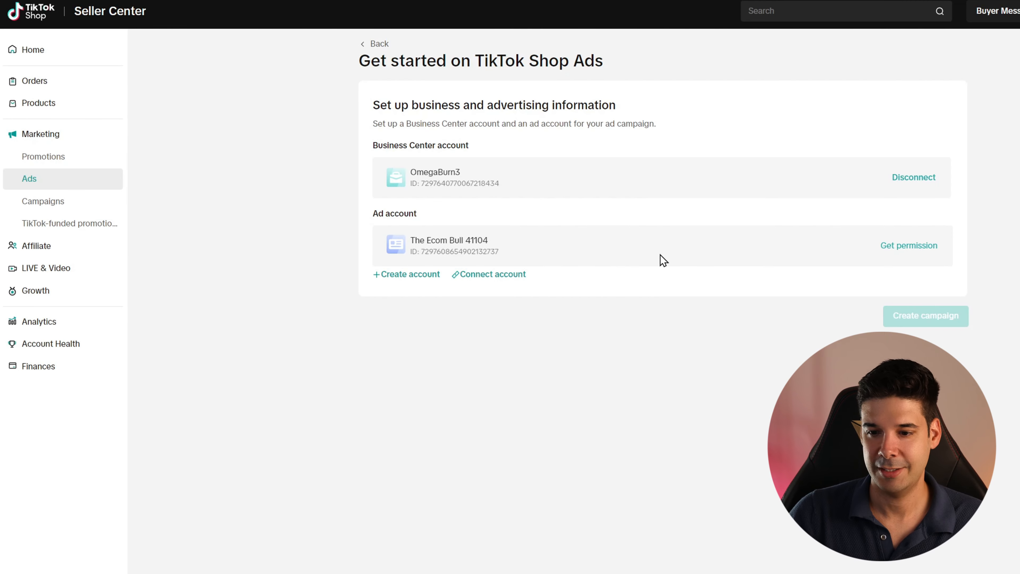
left_click(922, 248)
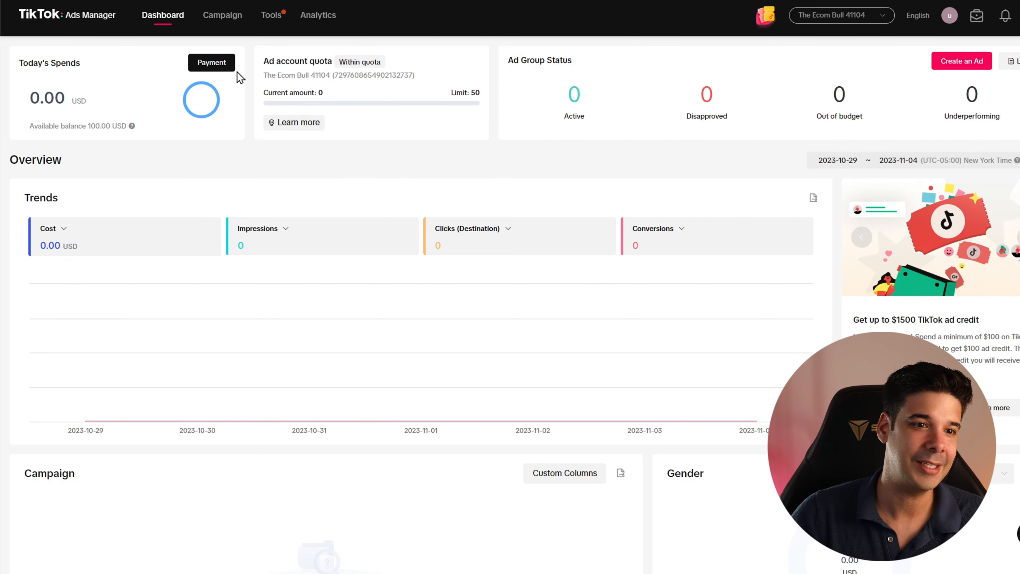
- Create a custom mode campaign with the Product sales objective and TikTok Shop as the product source
left_click(217, 24)
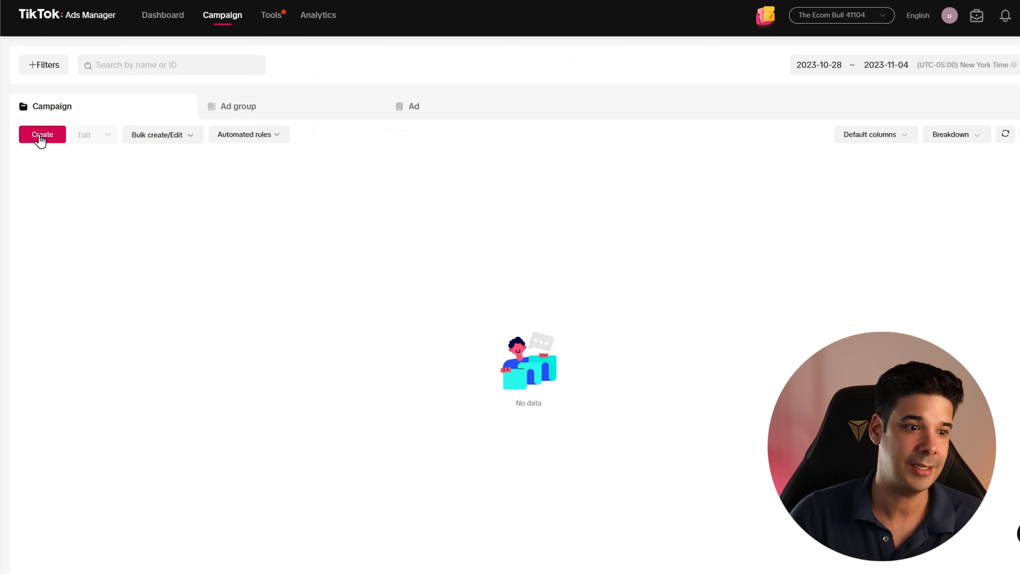
left_click(40, 139)
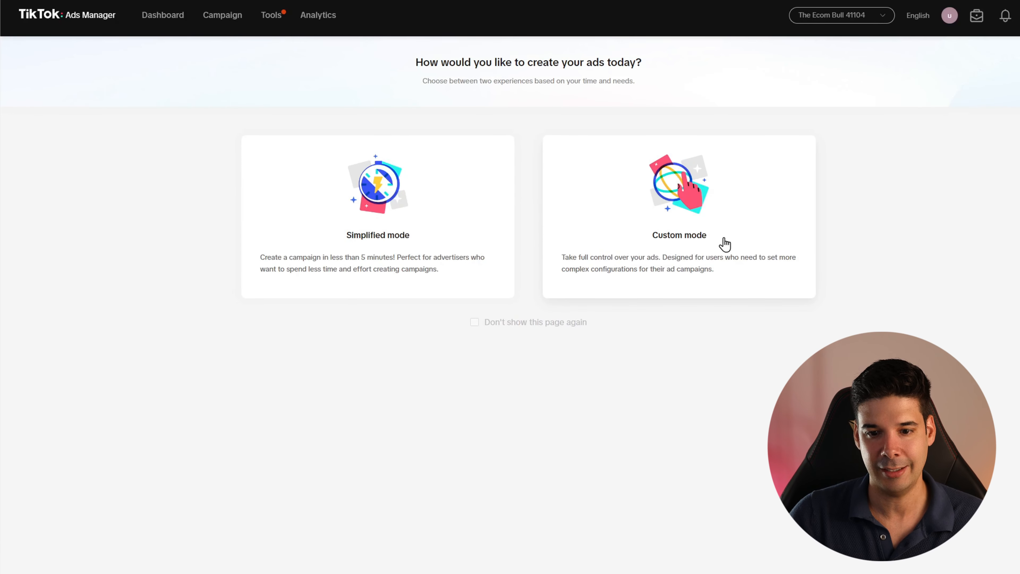
left_click(653, 230)
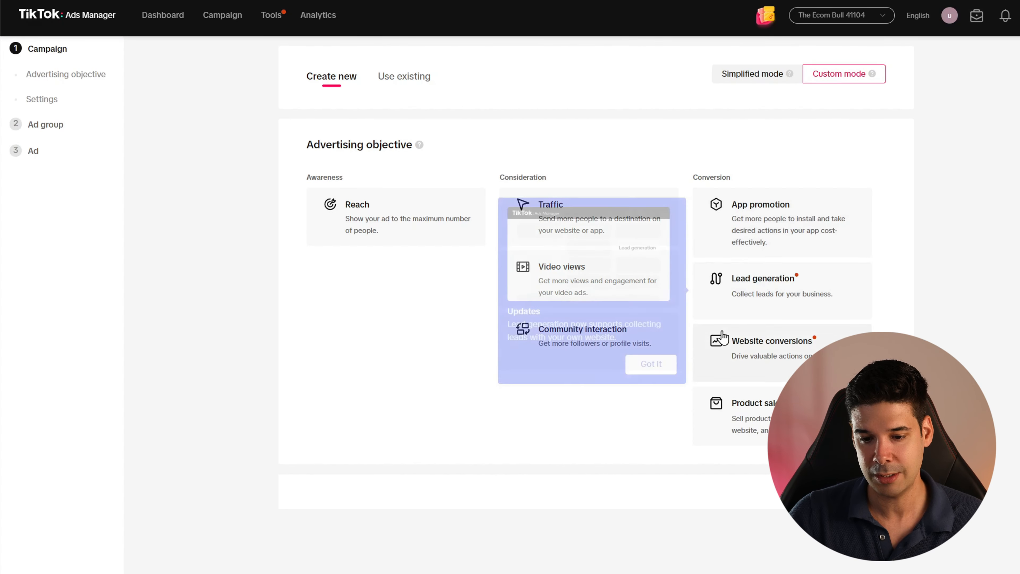
left_click(798, 422)
scroll(797, 422, "down", 2)
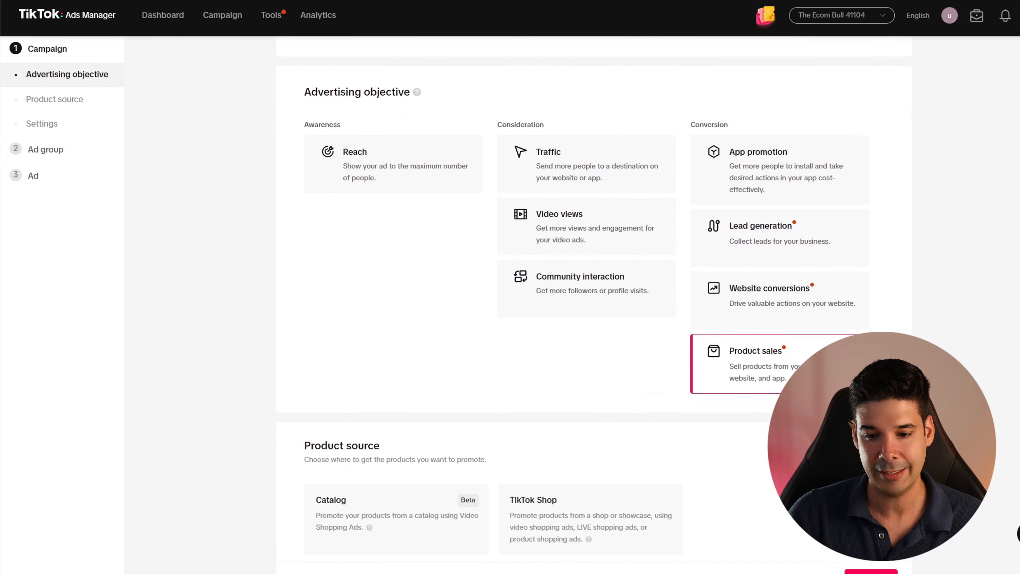
left_click(568, 495)
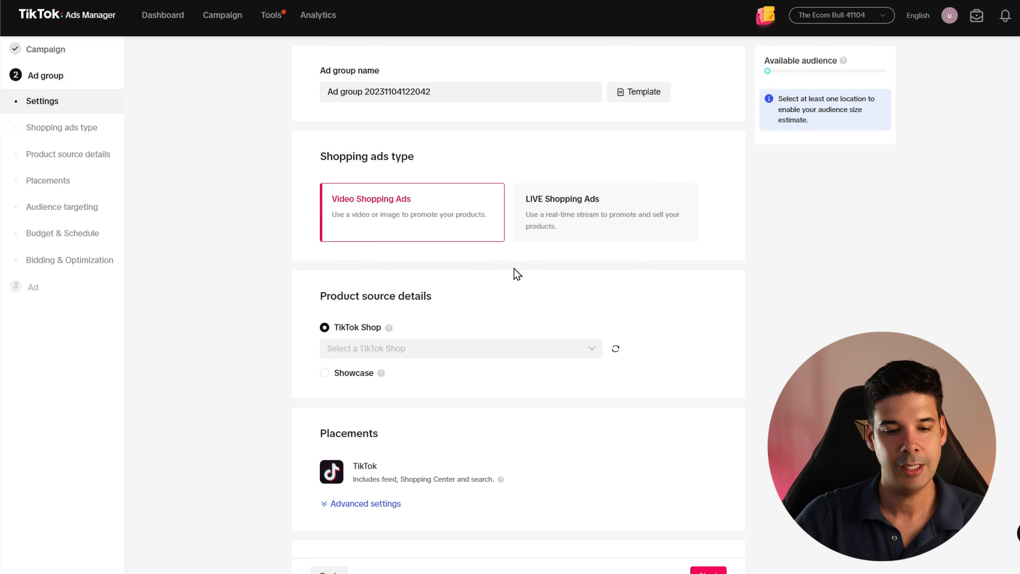
- Check which TikTok Shops are available under the ad group's product source details
left_click(562, 349)
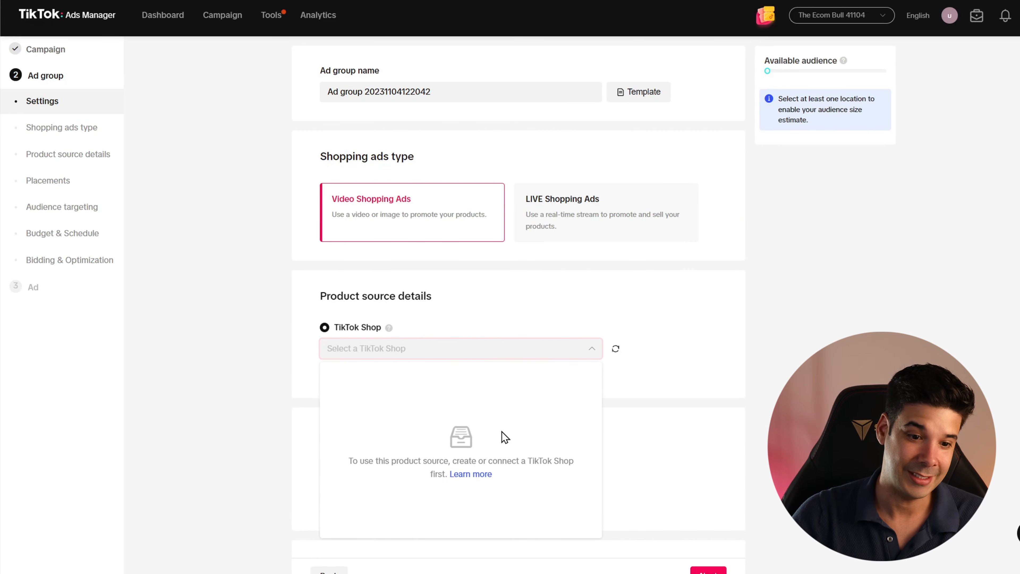
left_click(540, 313)
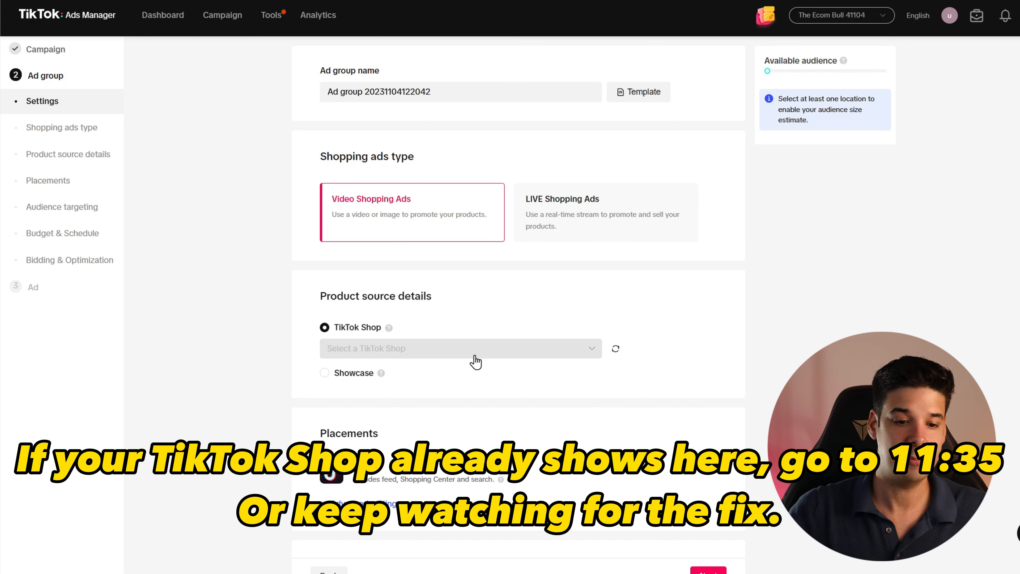
left_click(441, 350)
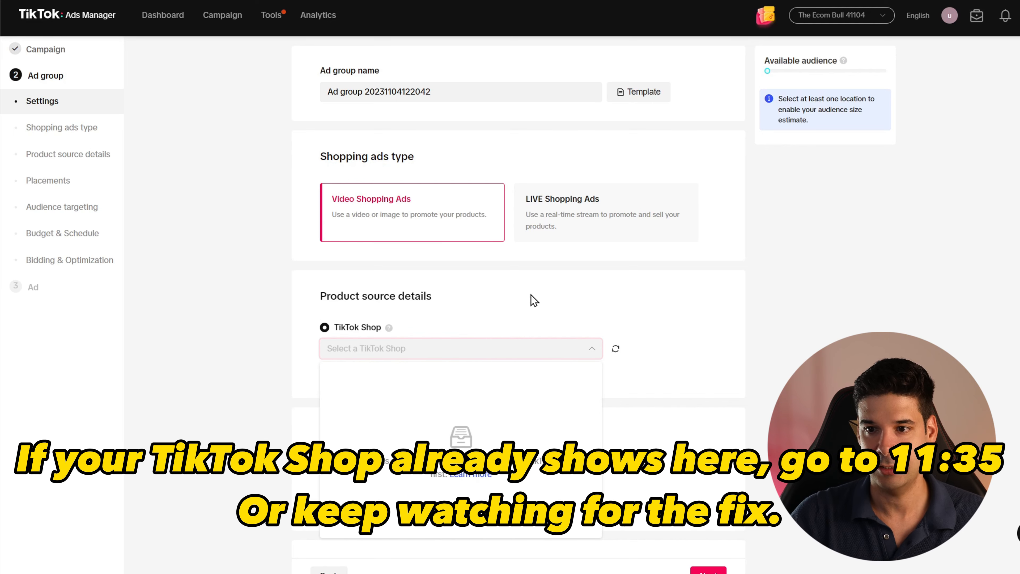
- Create a Business Center named The Ecom Bull BC4 as an advertiser, with company The Ecom Bull and website theecombull.com, and dismiss its welcome message
left_click(978, 15)
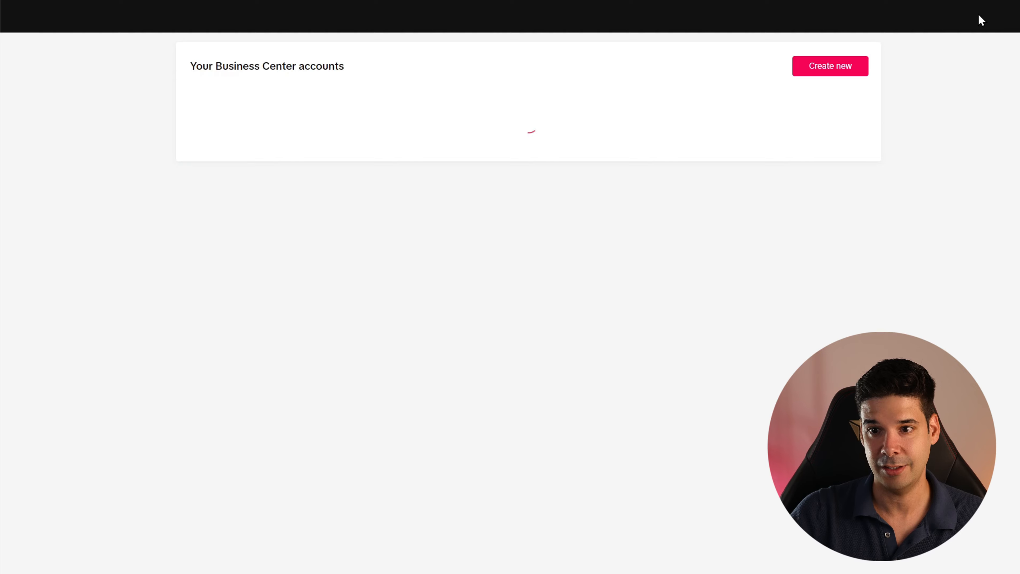
left_click(824, 66)
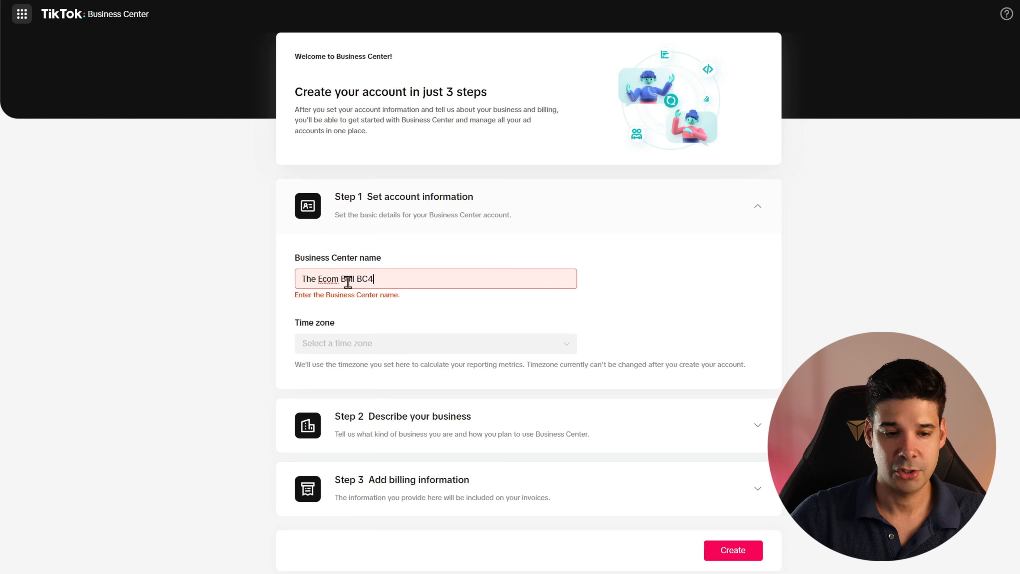
left_click(380, 341)
scroll(428, 405, "down", 3)
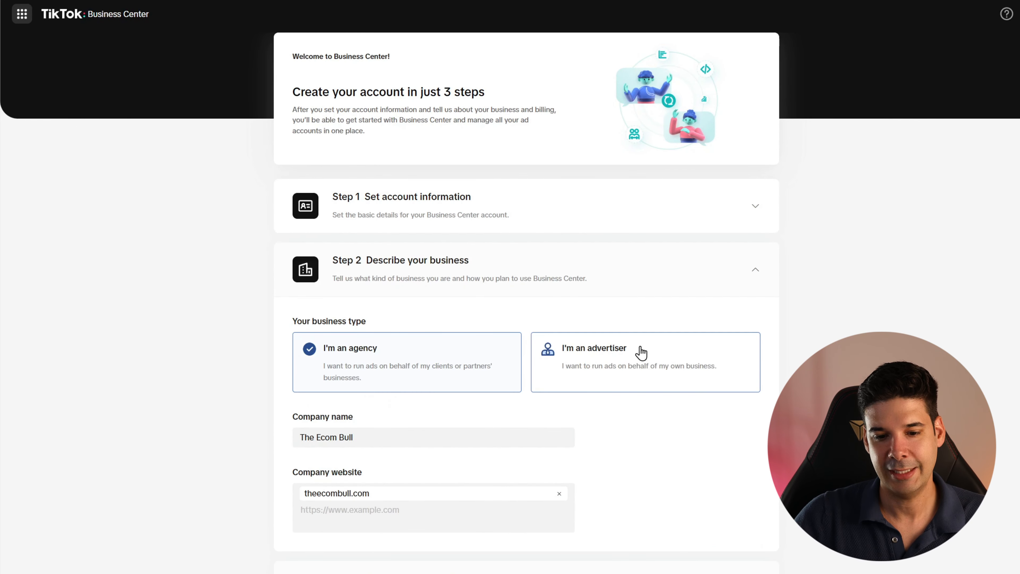
left_click(641, 353)
scroll(636, 369, "down", 5)
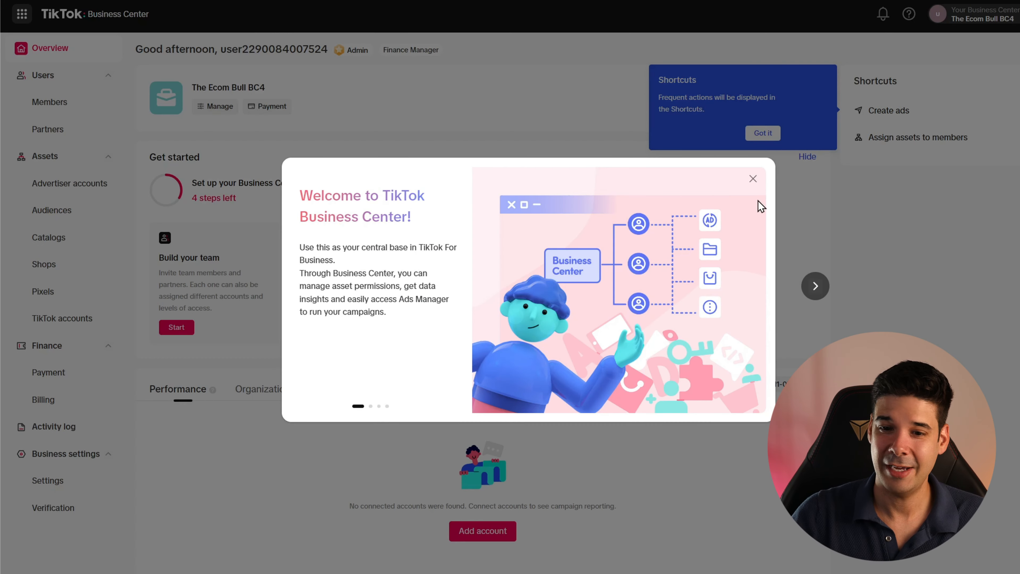
left_click(753, 178)
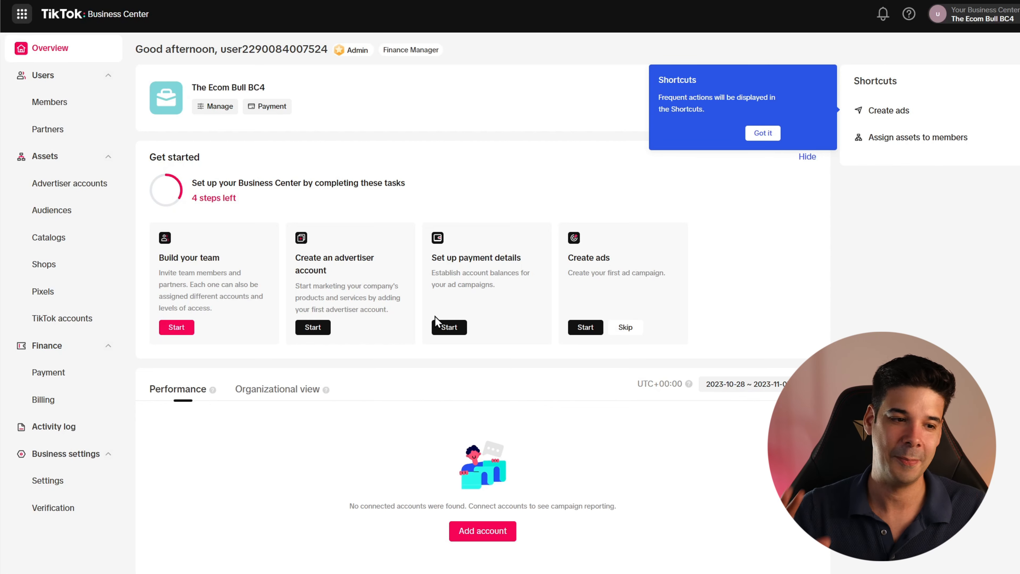
- Request Admin access to the existing advertiser account in the new Business Center, using the account ID copied from Ads Manager
left_click(63, 192)
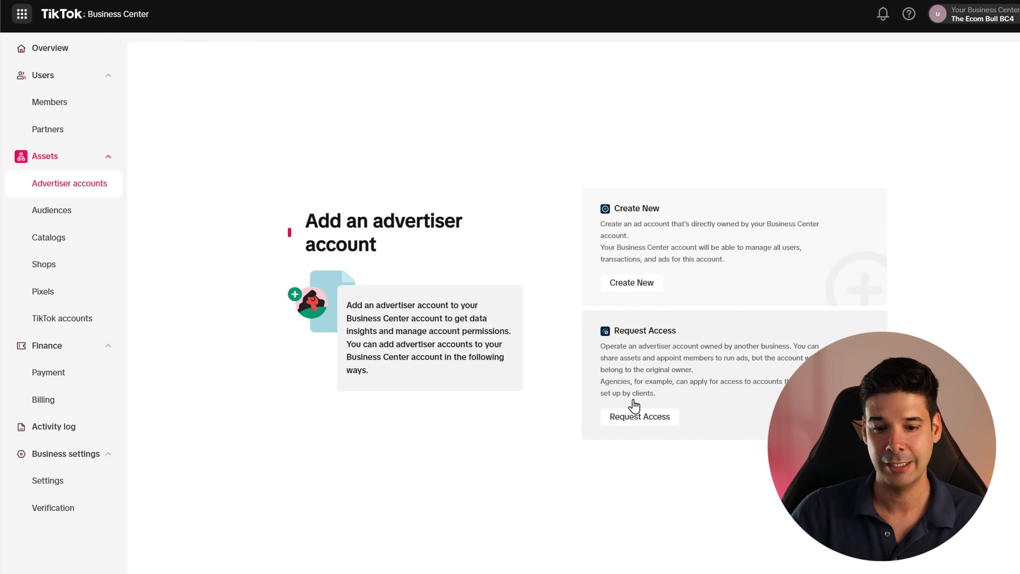
left_click(642, 417)
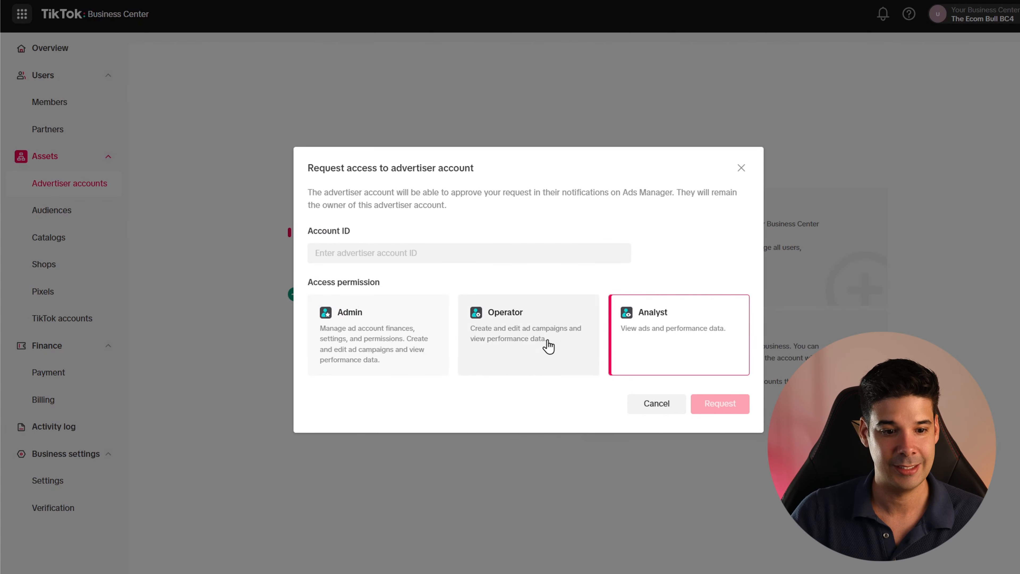
left_click(353, 321)
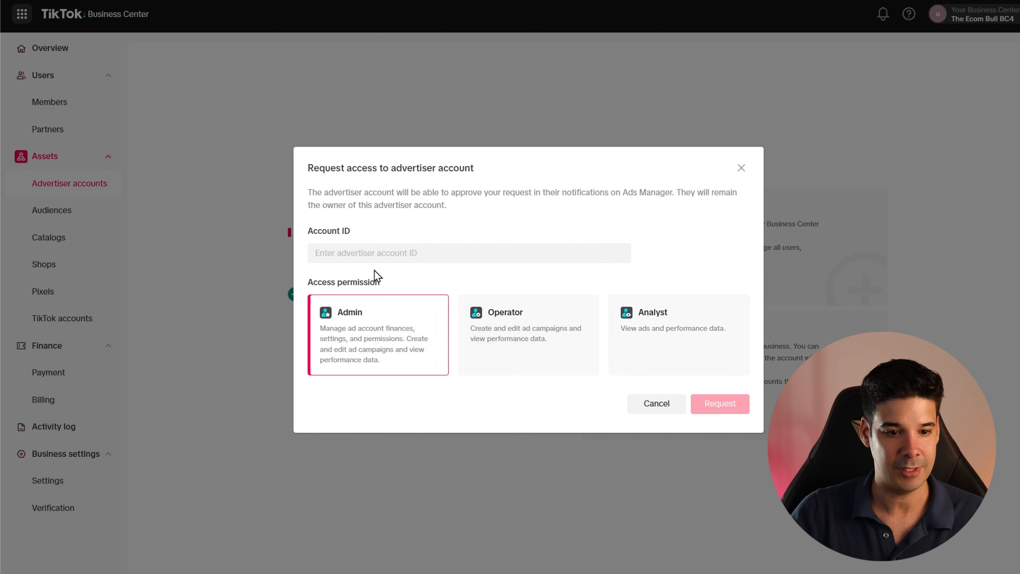
left_click(389, 250)
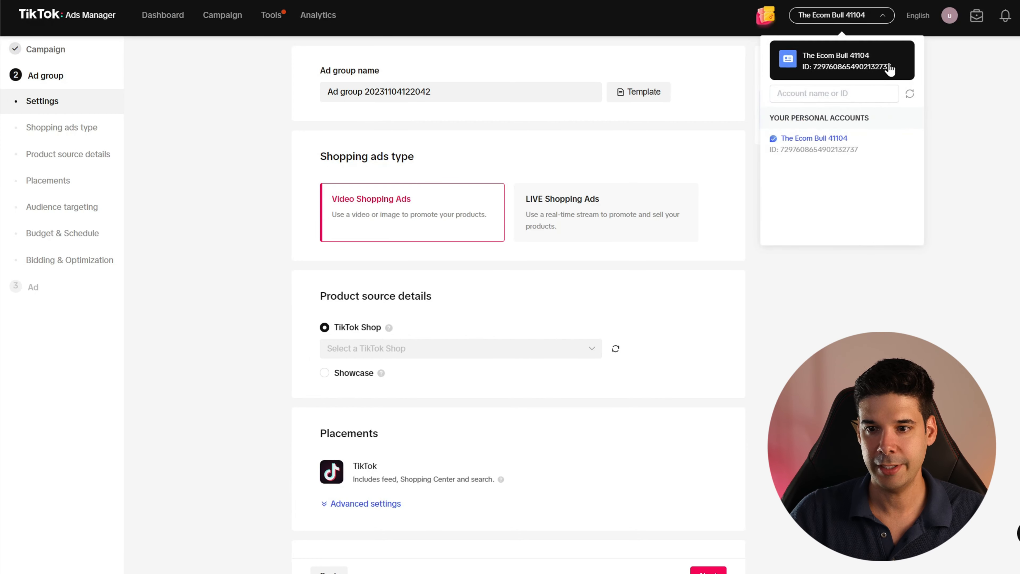
left_click_drag(892, 67, 812, 74)
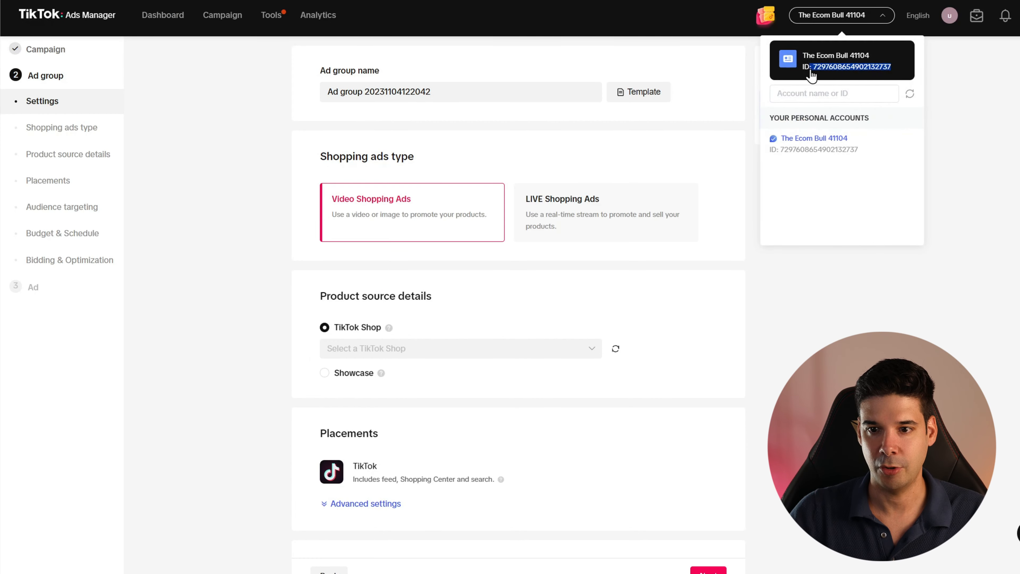
key("ctrl+v")
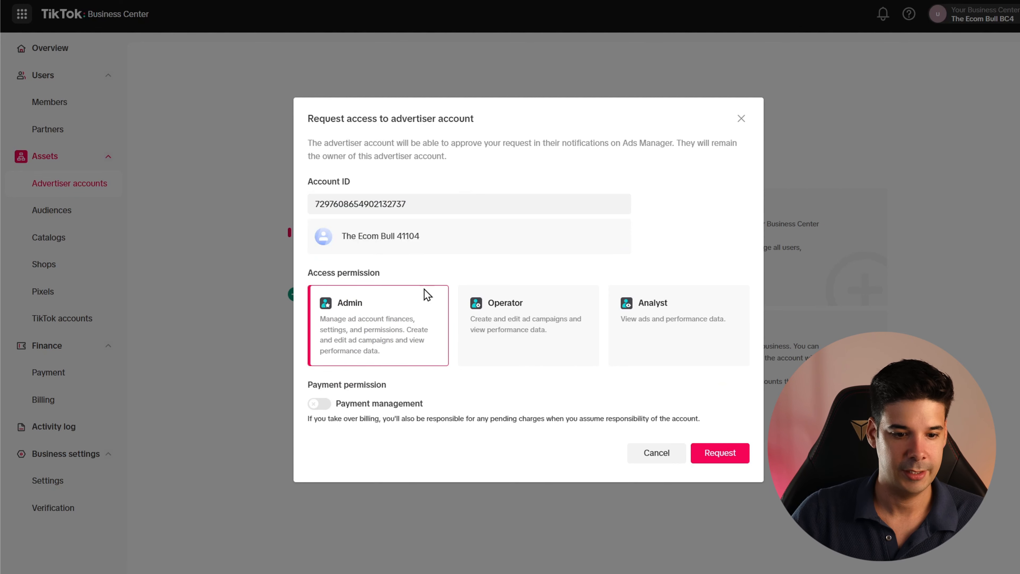
left_click(736, 456)
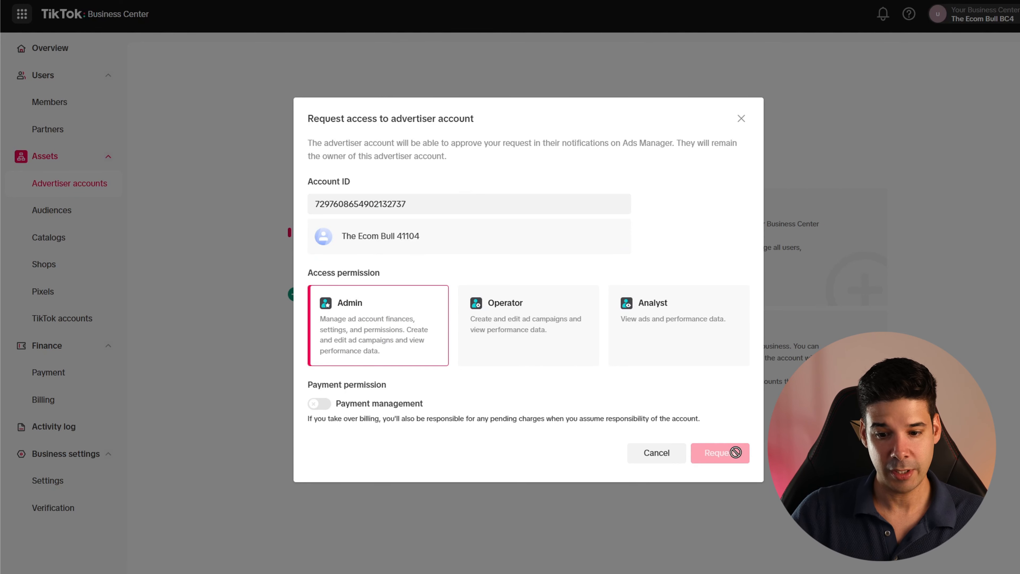
left_click(534, 365)
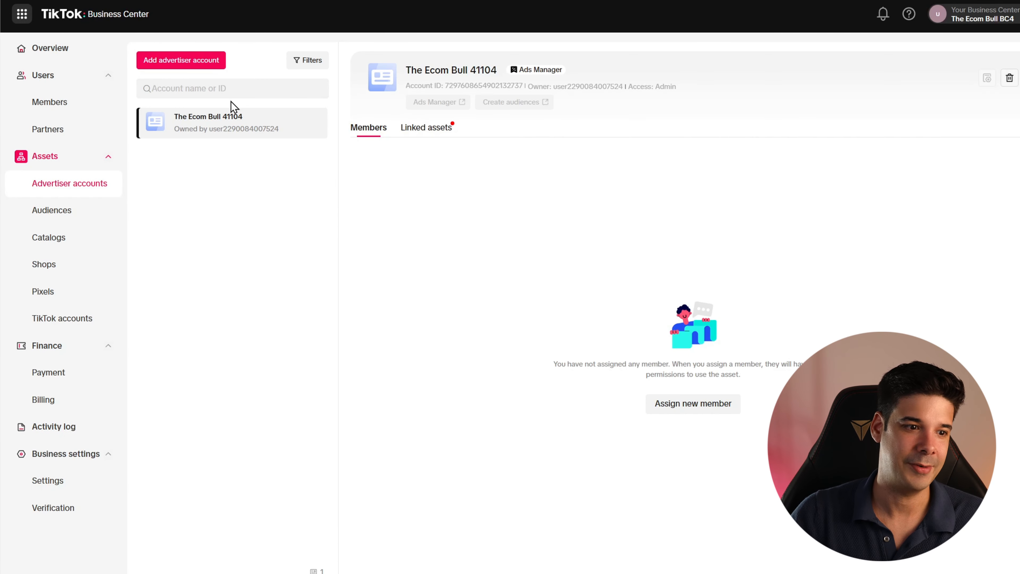
- Request access to the TikTok Shop in Business Center, using the shop code copied from the Seller Center profile
left_click(53, 272)
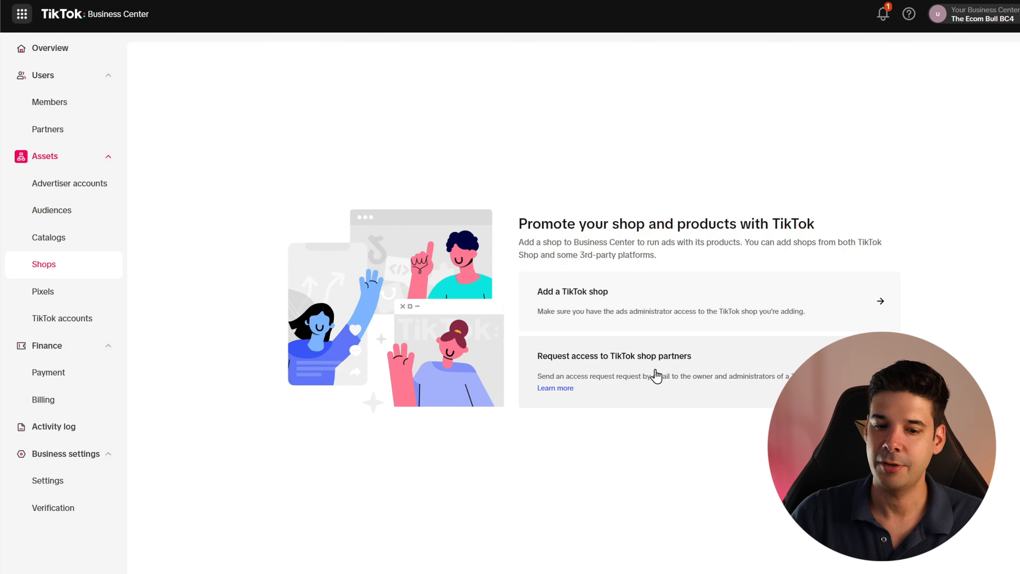
left_click(720, 374)
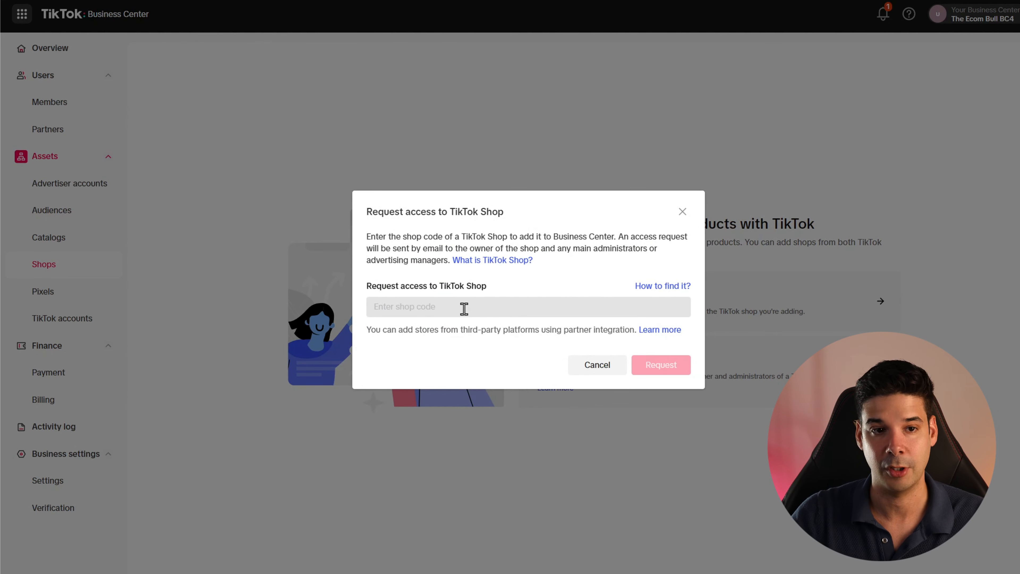
mouse_move(744, 573)
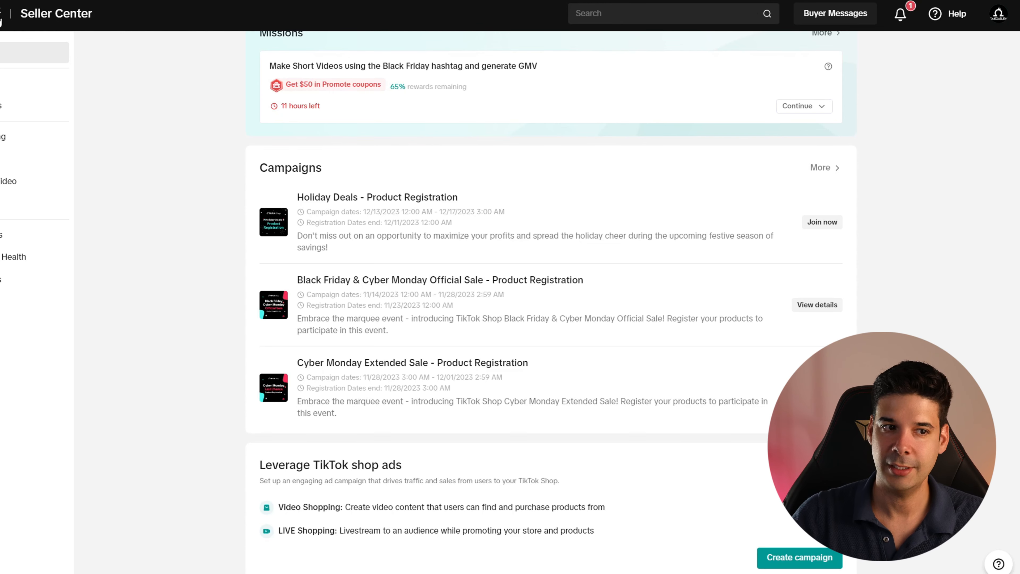
left_click(999, 20)
left_click_drag(973, 60, 929, 61)
key("ctrl+c")
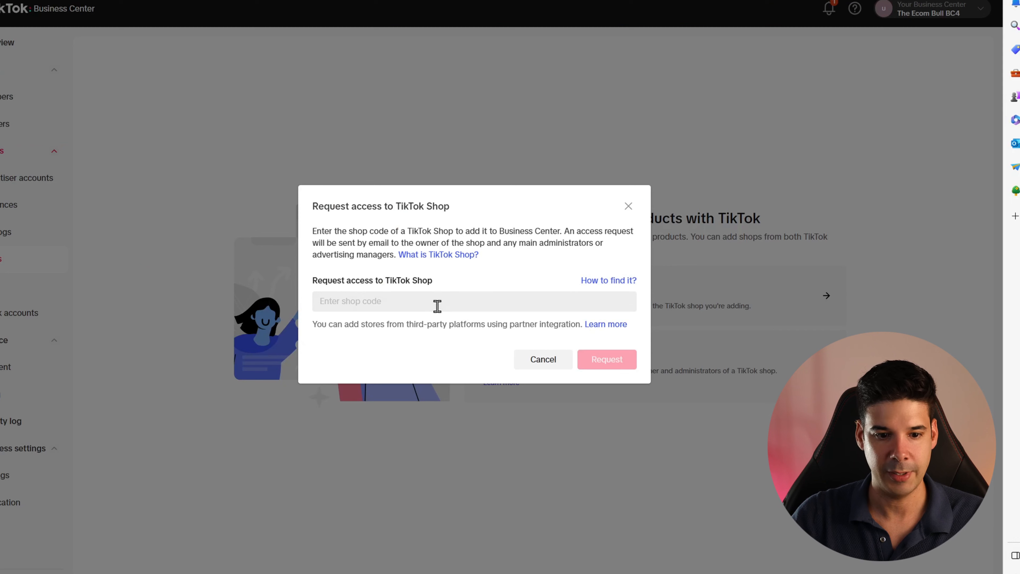
left_click(437, 306)
key("ctrl+v")
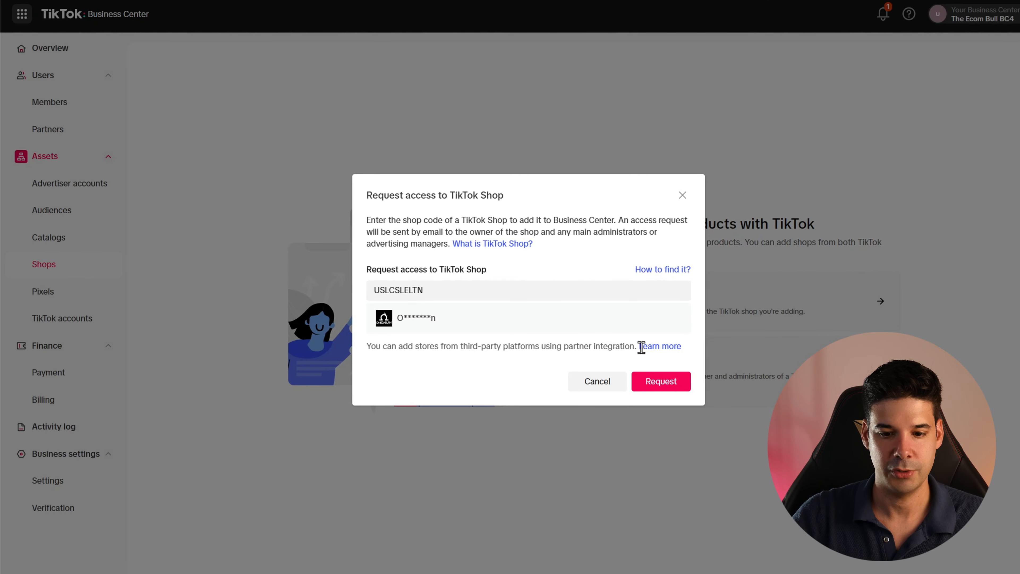
left_click(673, 385)
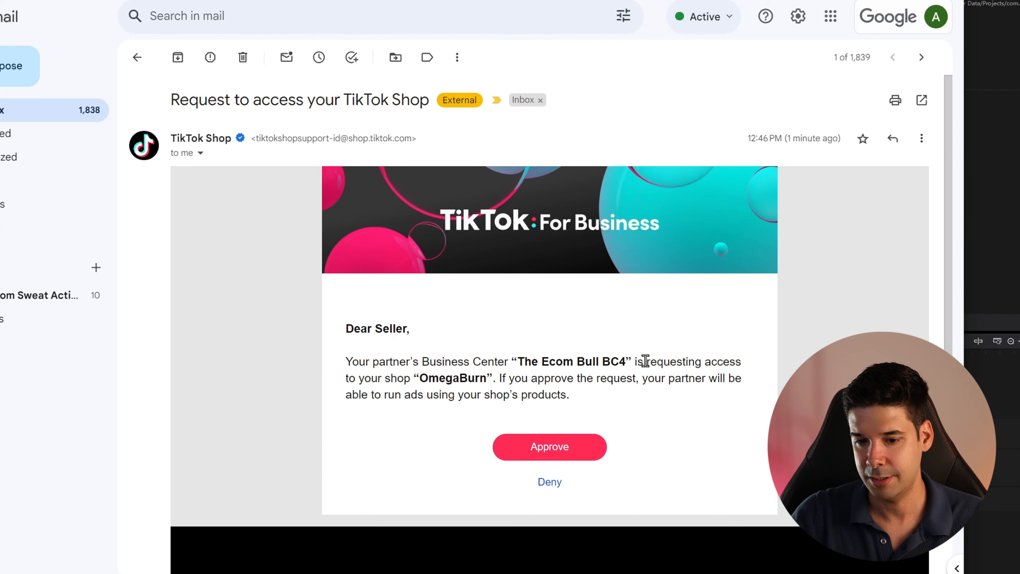
left_click_drag(419, 379, 726, 379)
left_click(532, 375)
left_click_drag(361, 394, 496, 397)
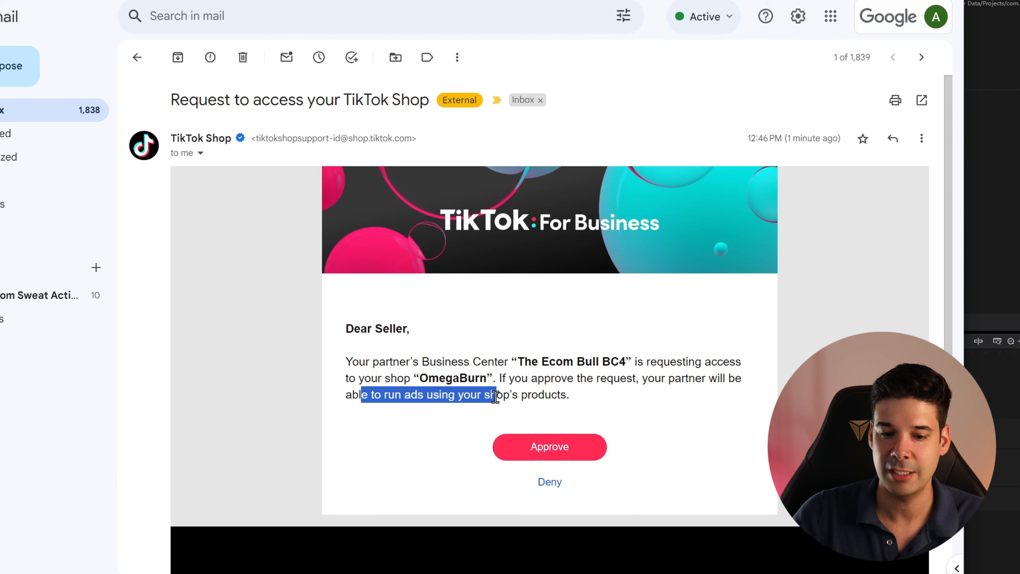
left_click(547, 395)
left_click(558, 448)
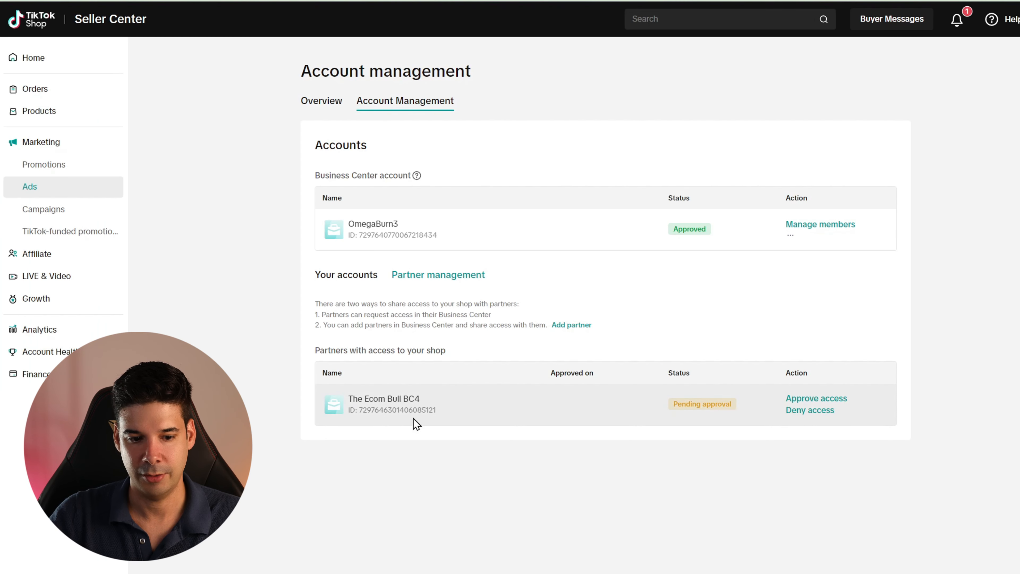
left_click(814, 400)
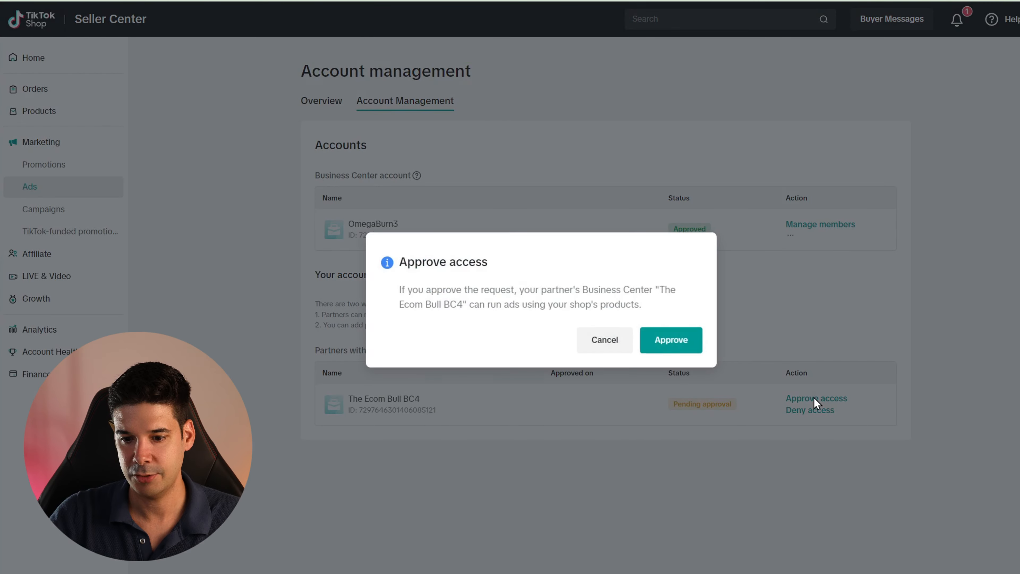
left_click(676, 340)
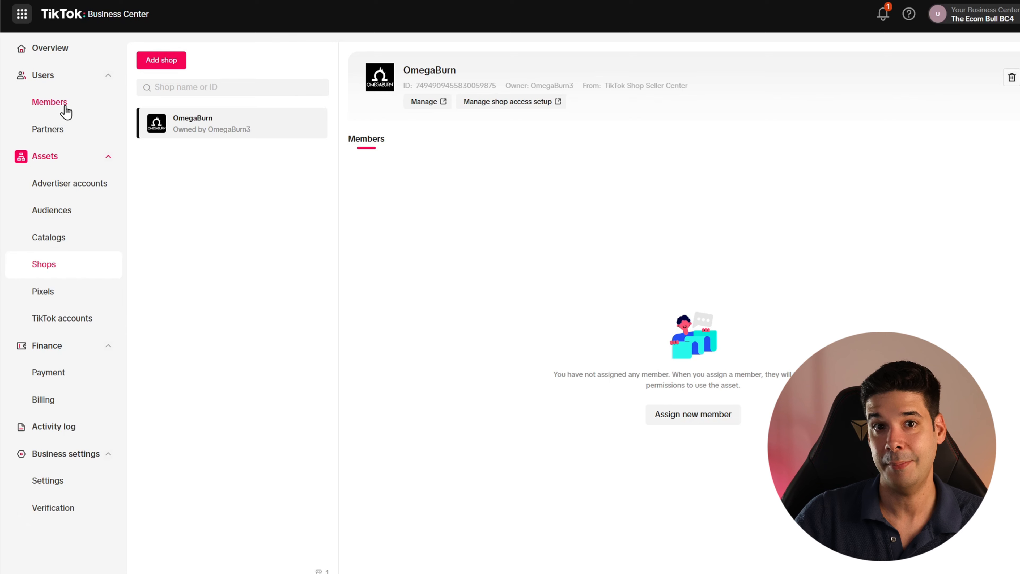
- Assign The Ecom Bull 41104 advertiser account with Admin permission and the OmegaBurn shop to the member in Business Center
left_click(50, 102)
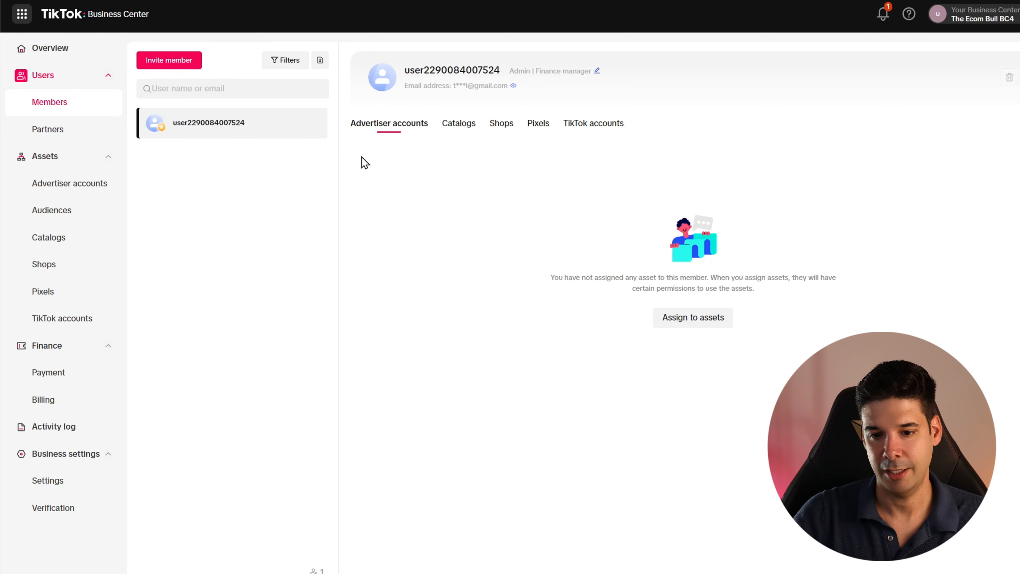
left_click(694, 326)
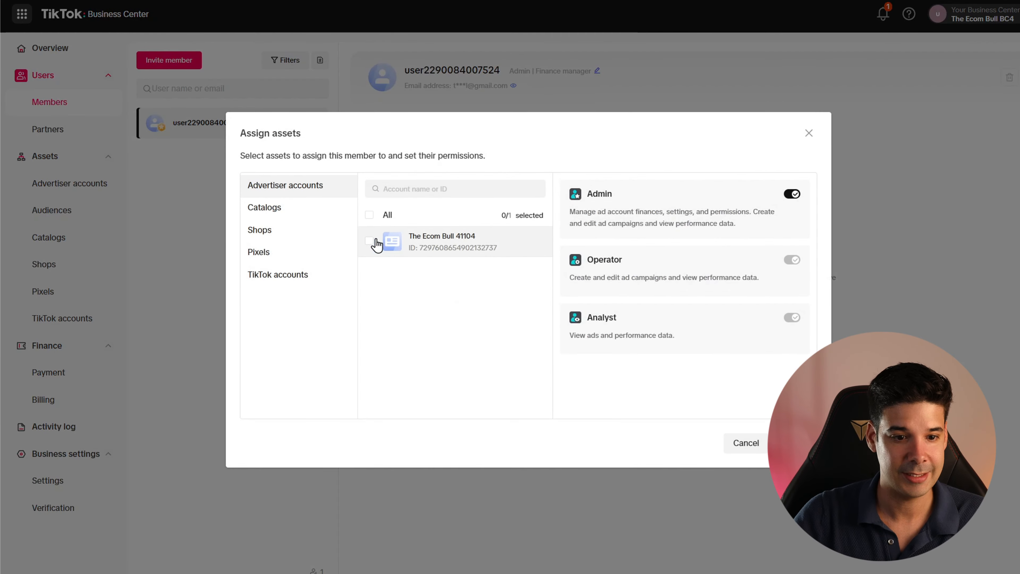
left_click(370, 241)
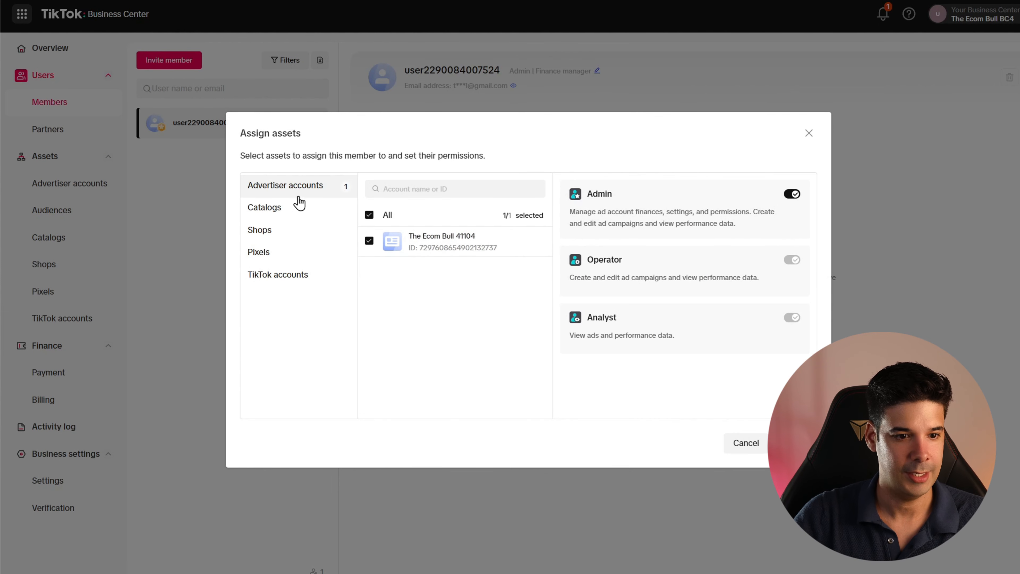
left_click(285, 233)
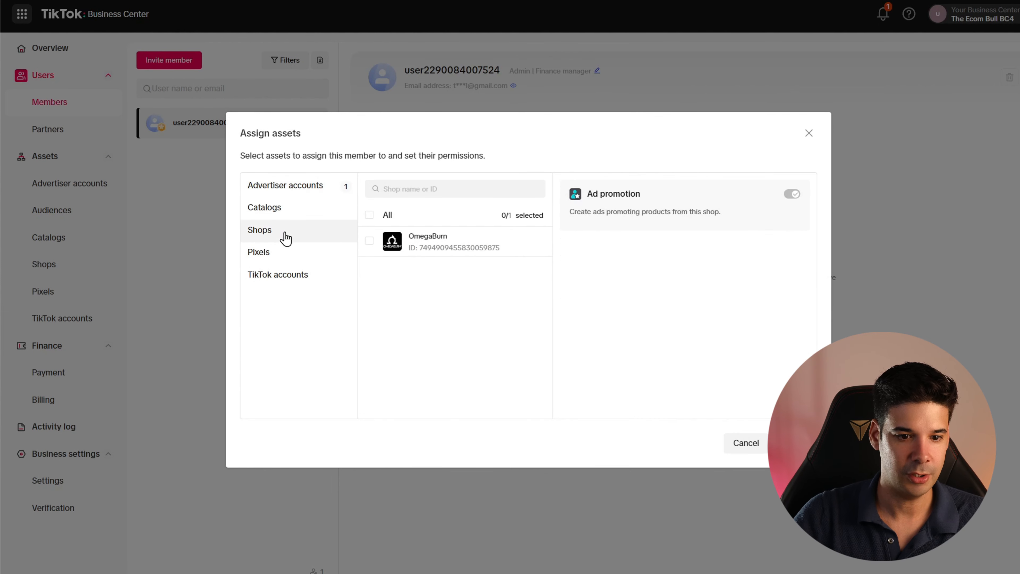
left_click(370, 242)
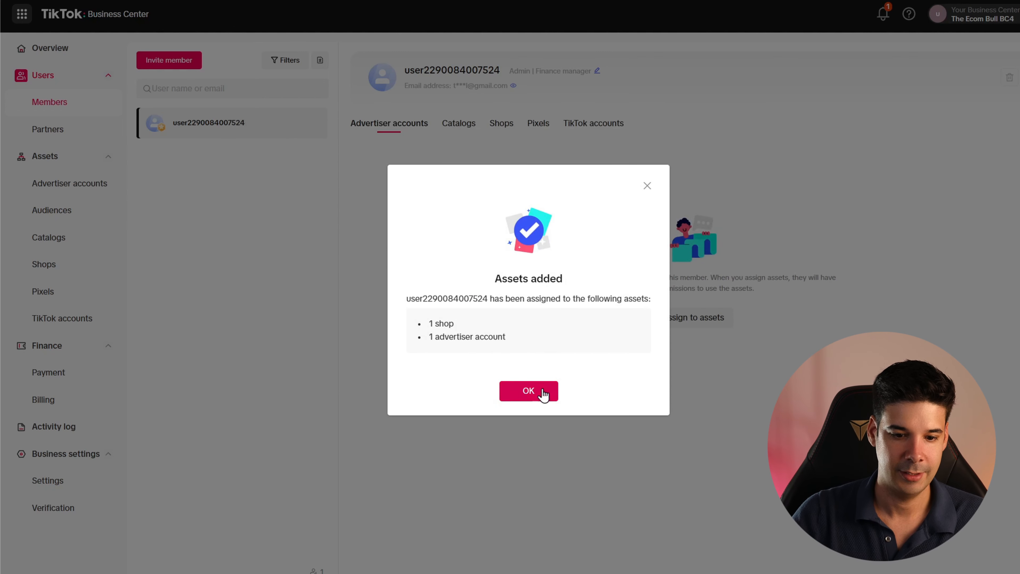
left_click(531, 391)
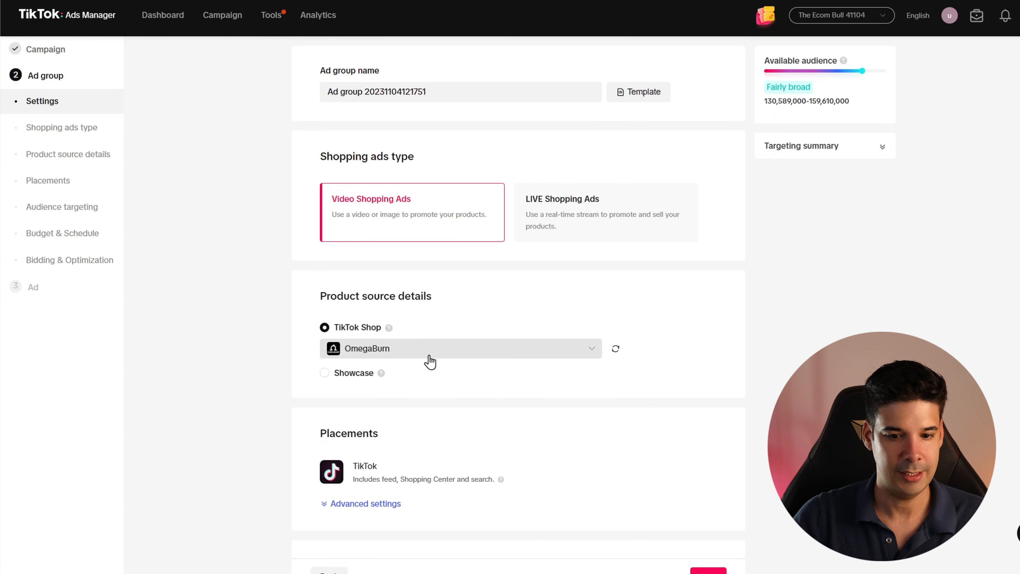
- In Ads Manager, select OmegaBurn as the TikTok Shop in the ad group's product source details
left_click(589, 352)
left_click(390, 429)
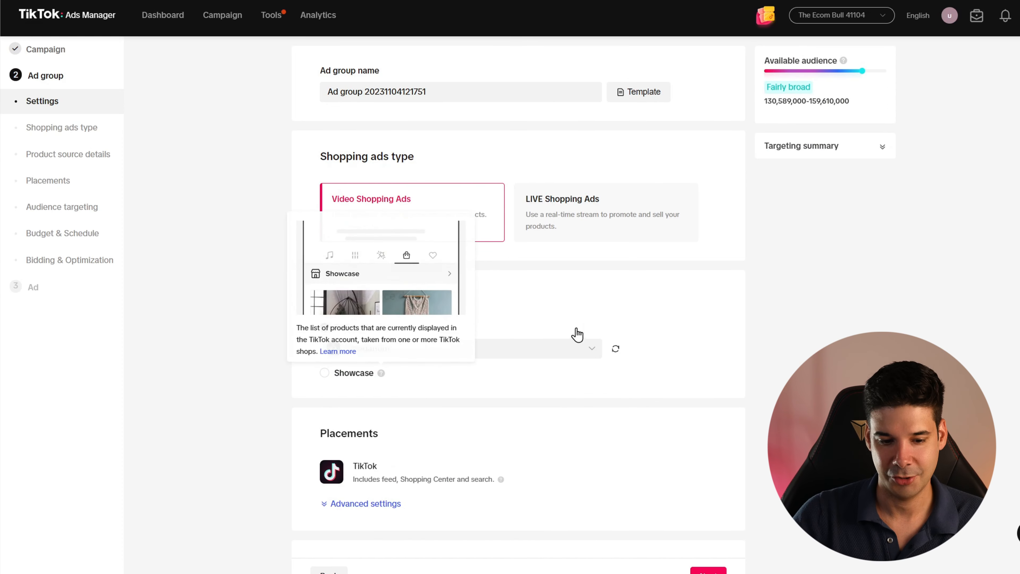
scroll(580, 333, "down", 5)
scroll(562, 280, "down", 2)
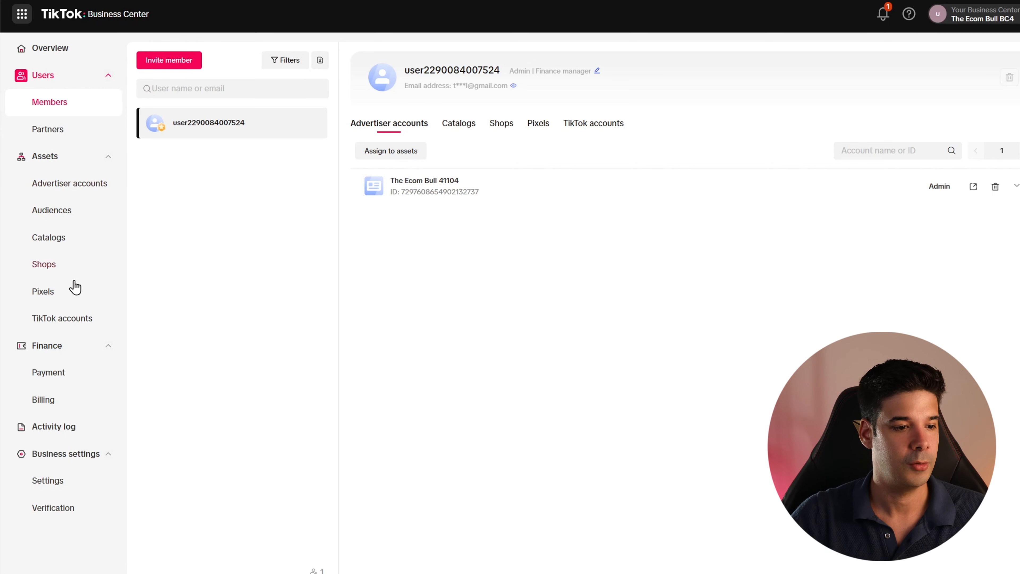
- In Business Center, request TikTok account access with existing posts, posts publishing, LIVE video and Showcase permissions, and generate the authorization QR code
left_click(63, 318)
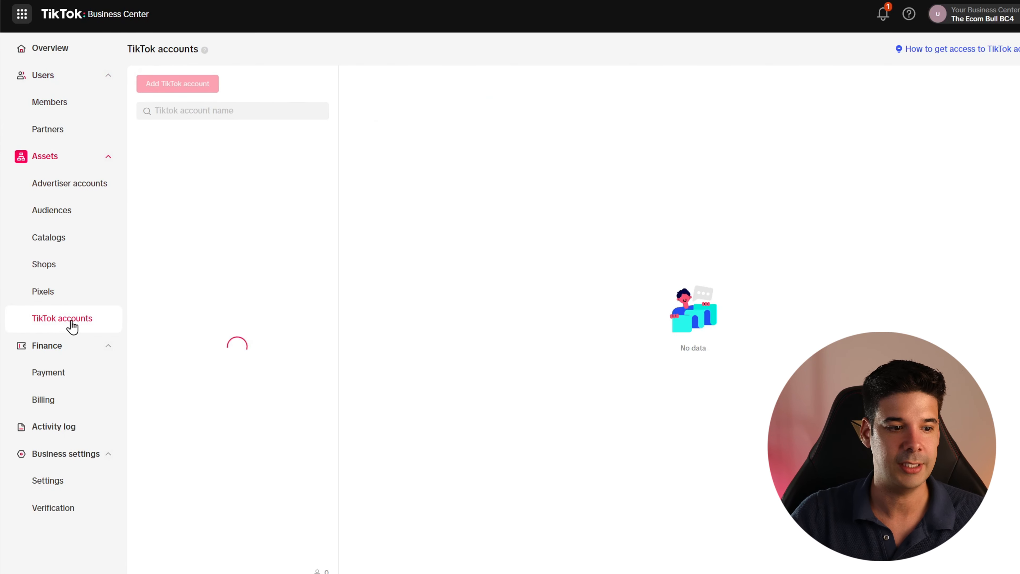
mouse_move(95, 40)
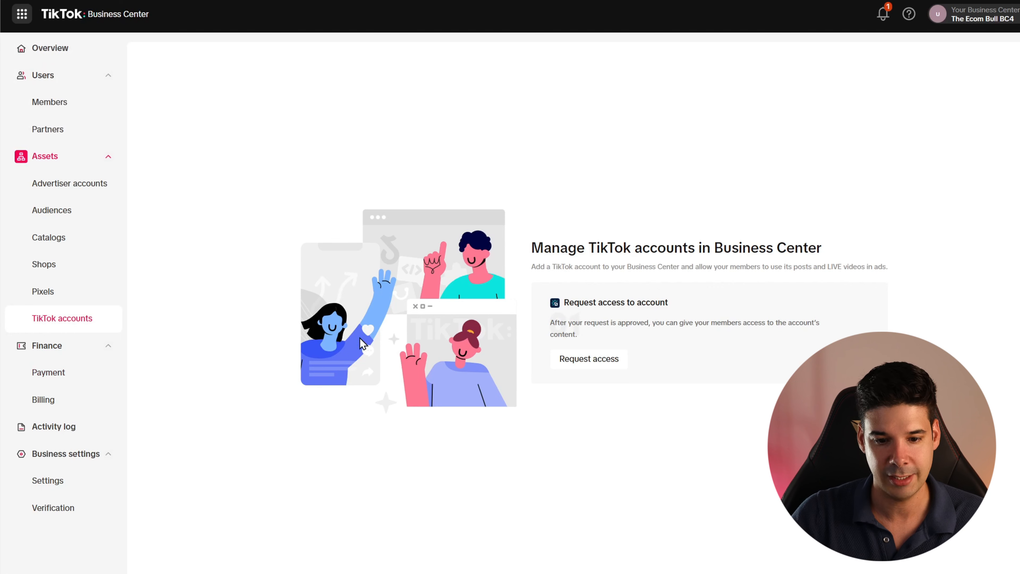
left_click(608, 367)
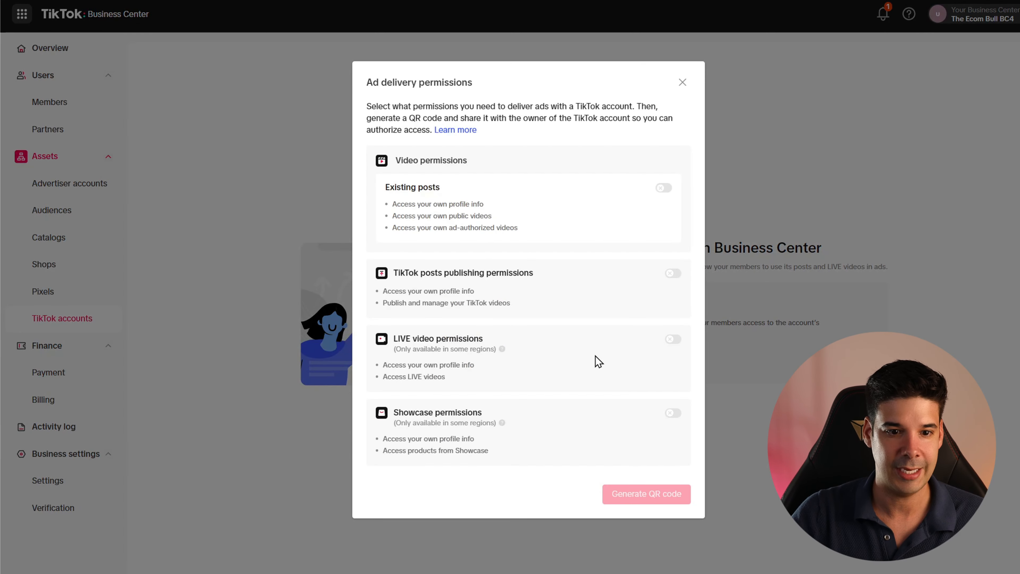
left_click(664, 188)
left_click(674, 274)
left_click(674, 339)
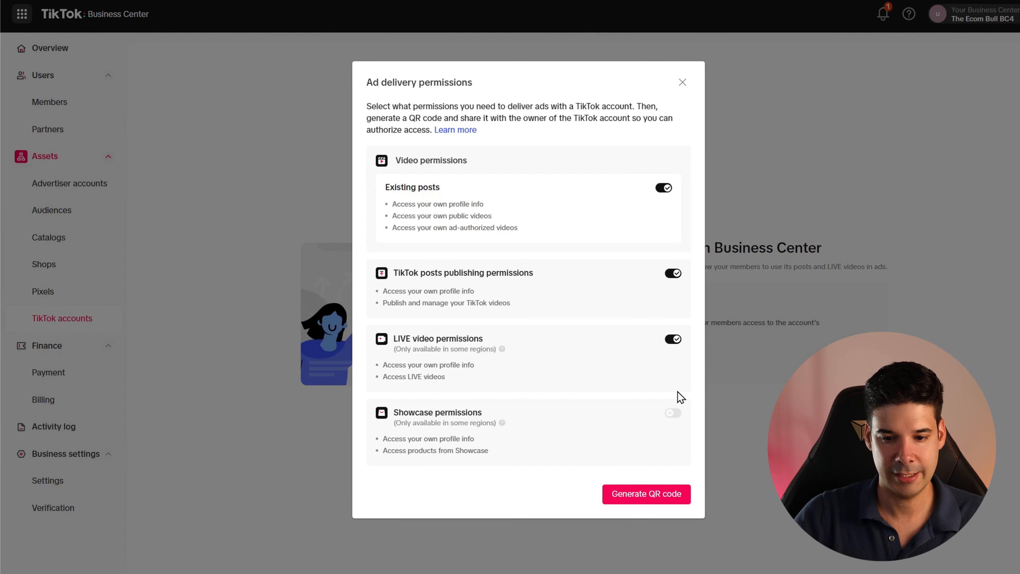
left_click(674, 414)
left_click(644, 493)
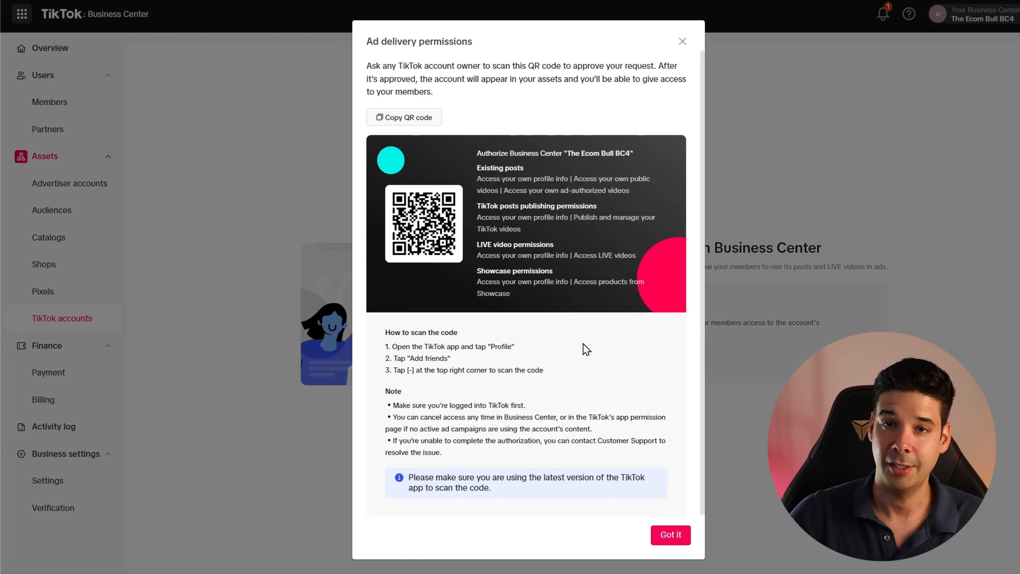
left_click(671, 535)
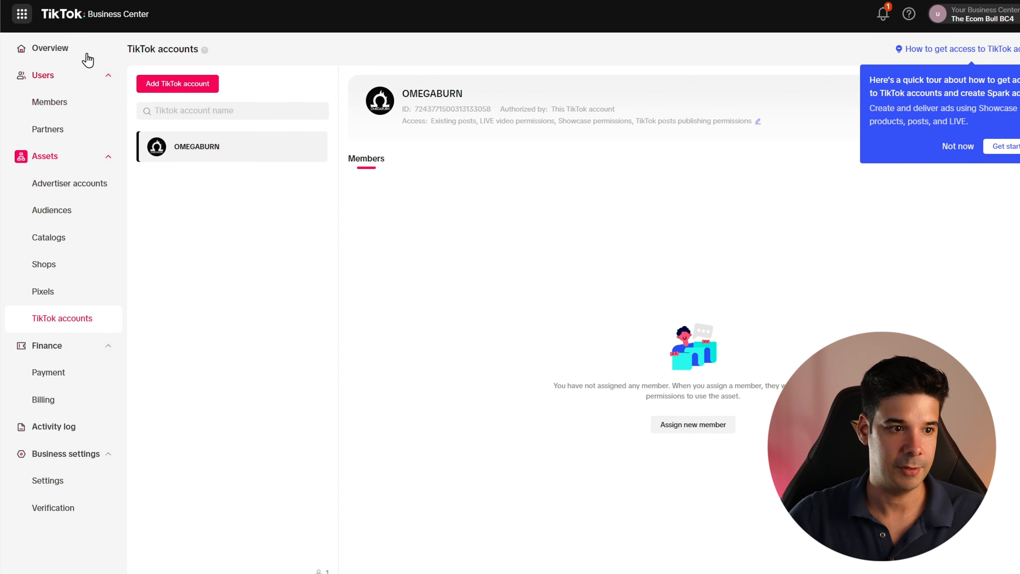
- Assign the member to the OMEGABURN TikTok account with existing posts, posts publishing, LIVE video and Showcase permissions
left_click(702, 434)
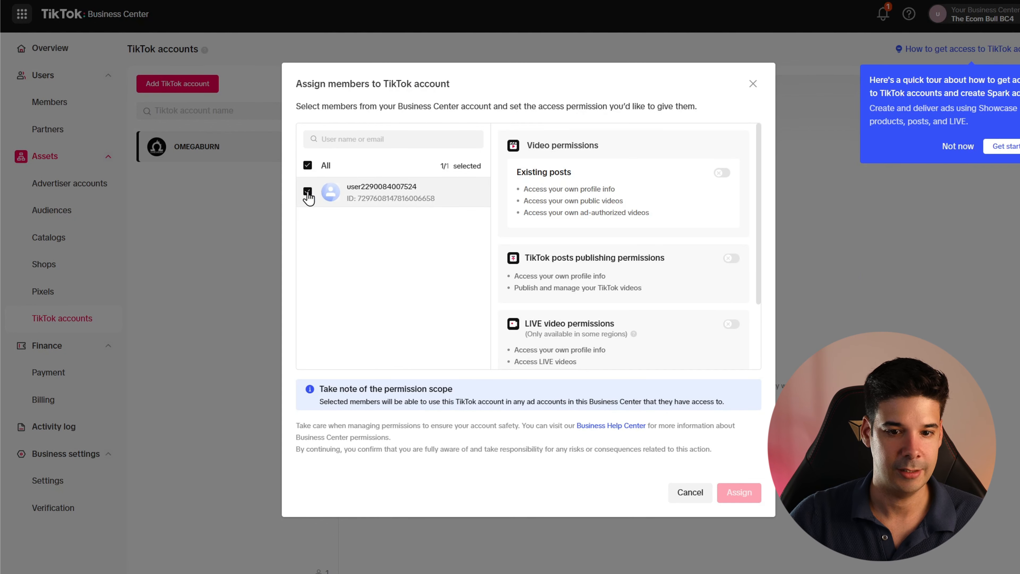
left_click(722, 173)
left_click(731, 258)
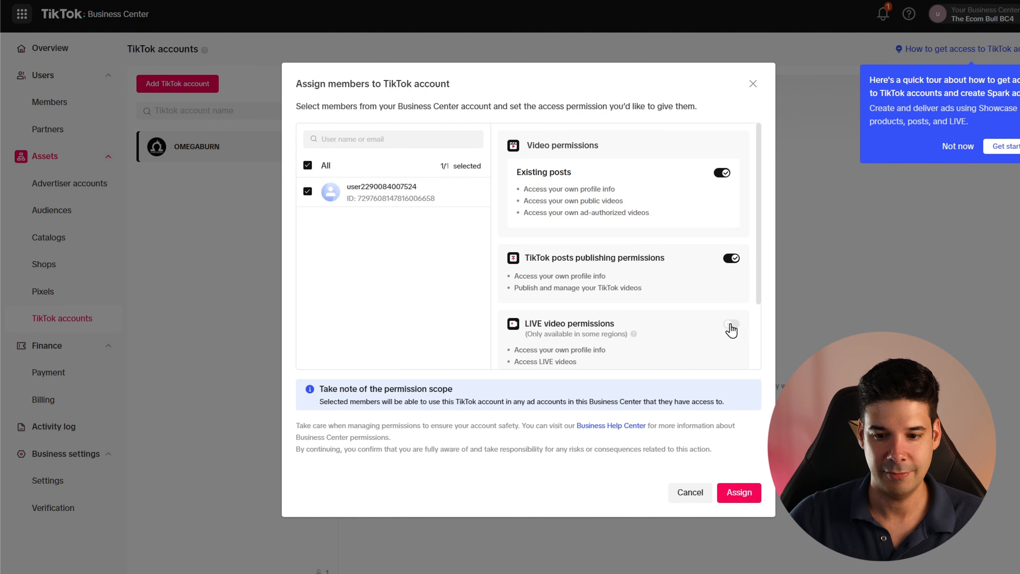
left_click(731, 324)
scroll(730, 306, "down", 2)
left_click(731, 311)
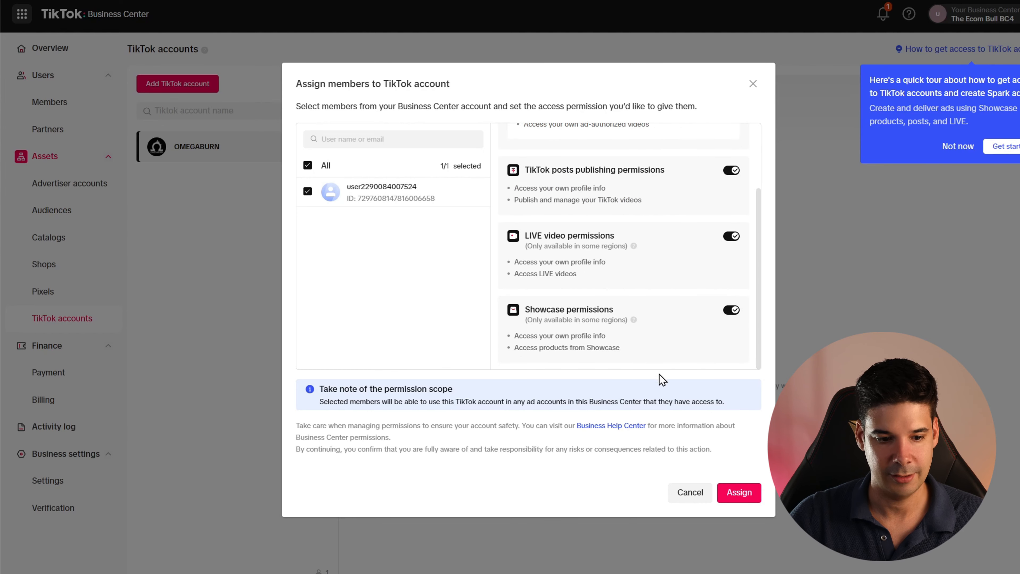
left_click(740, 494)
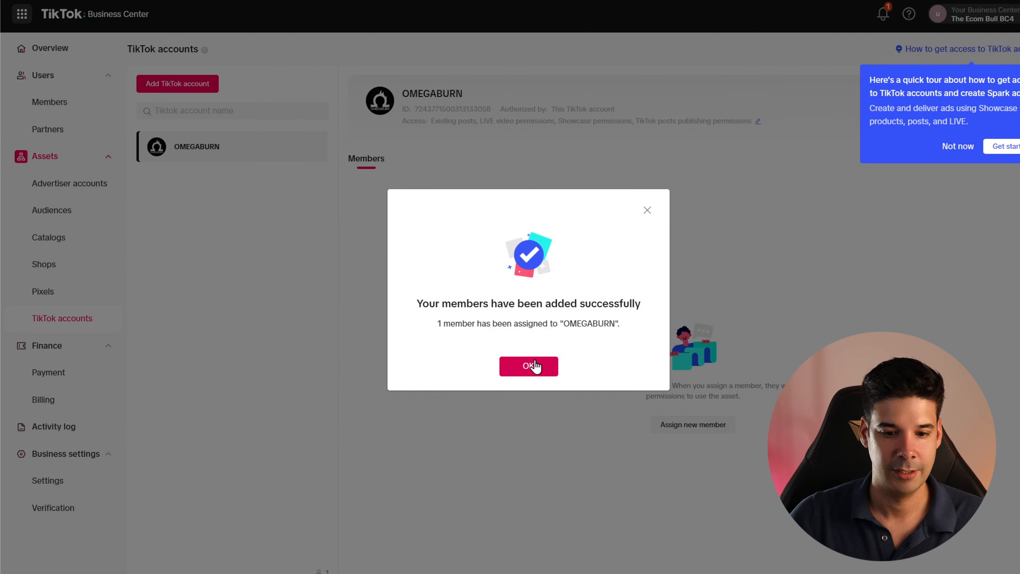
left_click(526, 370)
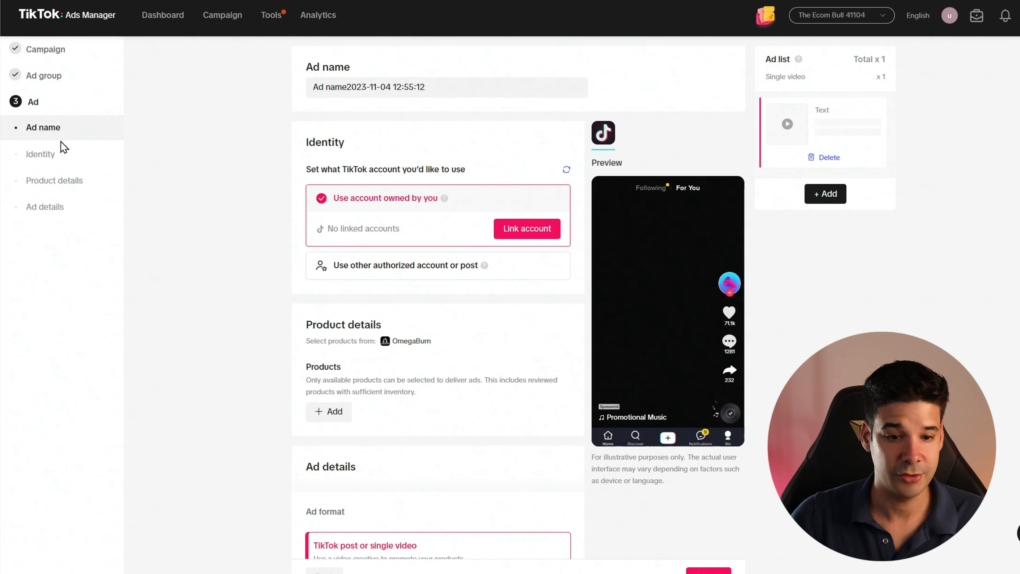
- In Ads Manager, try OMEGABURN as the other authorized account for the ad's identity, and switch back to using an owned account
left_click(365, 270)
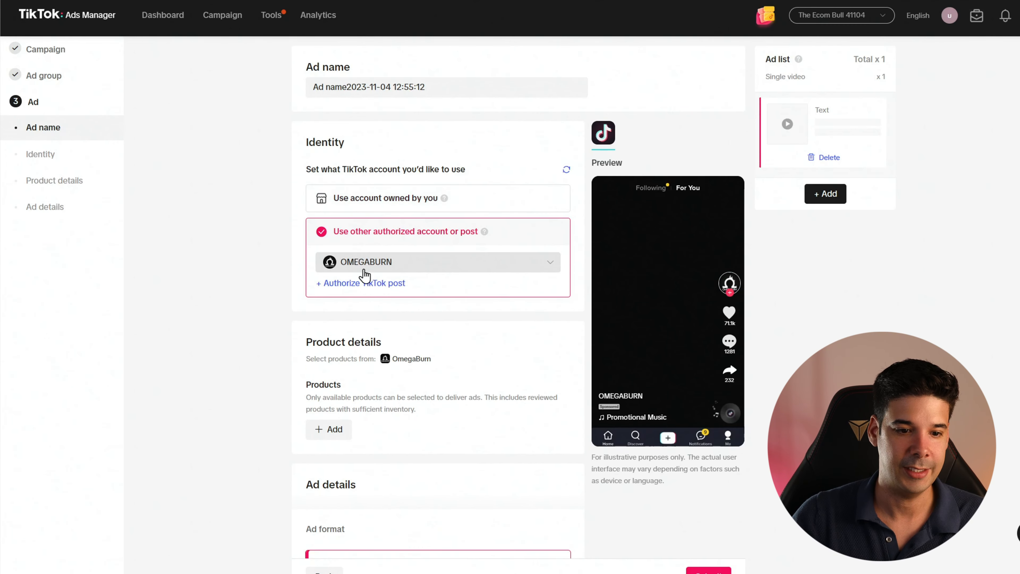
left_click(387, 266)
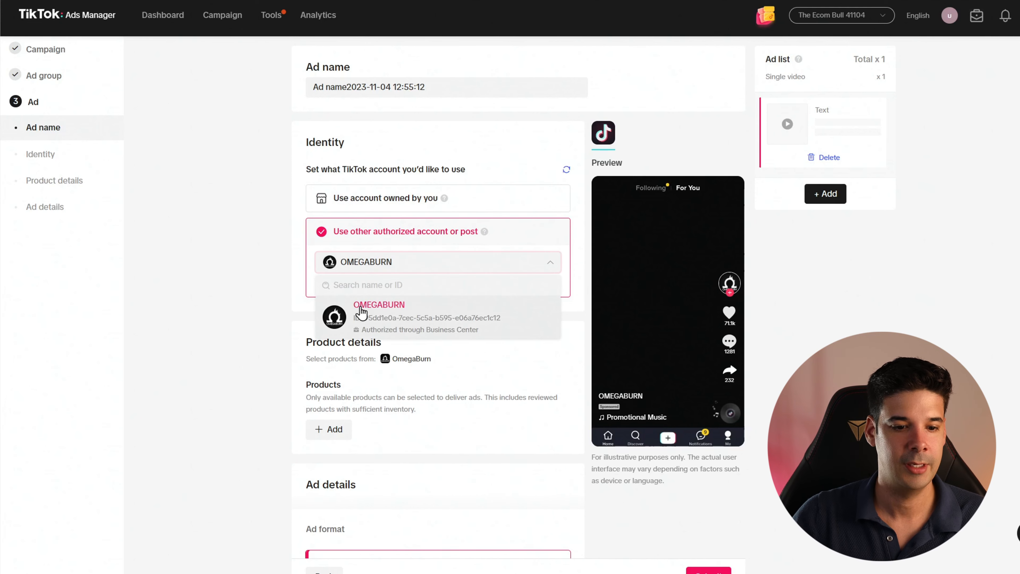
left_click(404, 310)
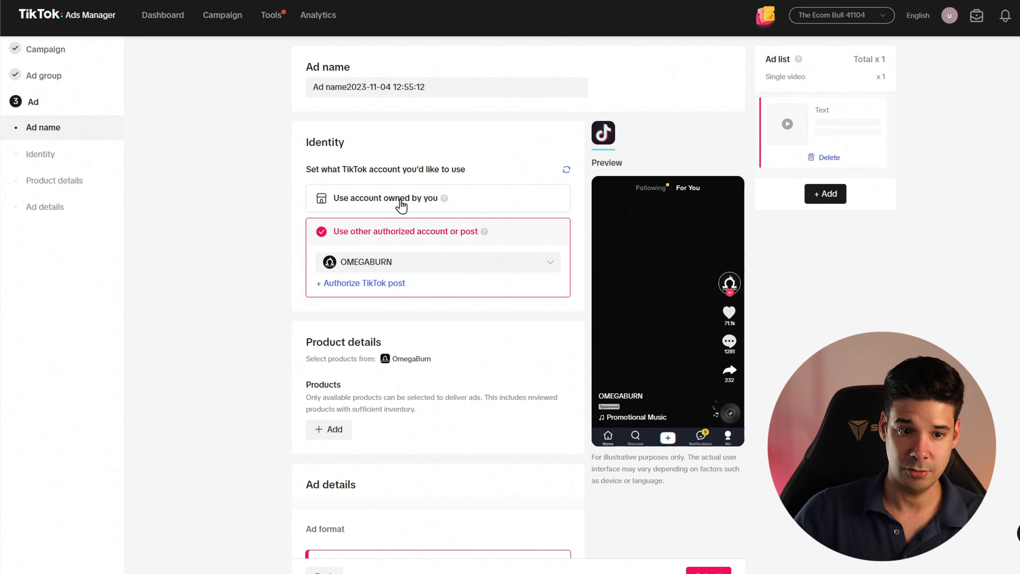
left_click(359, 203)
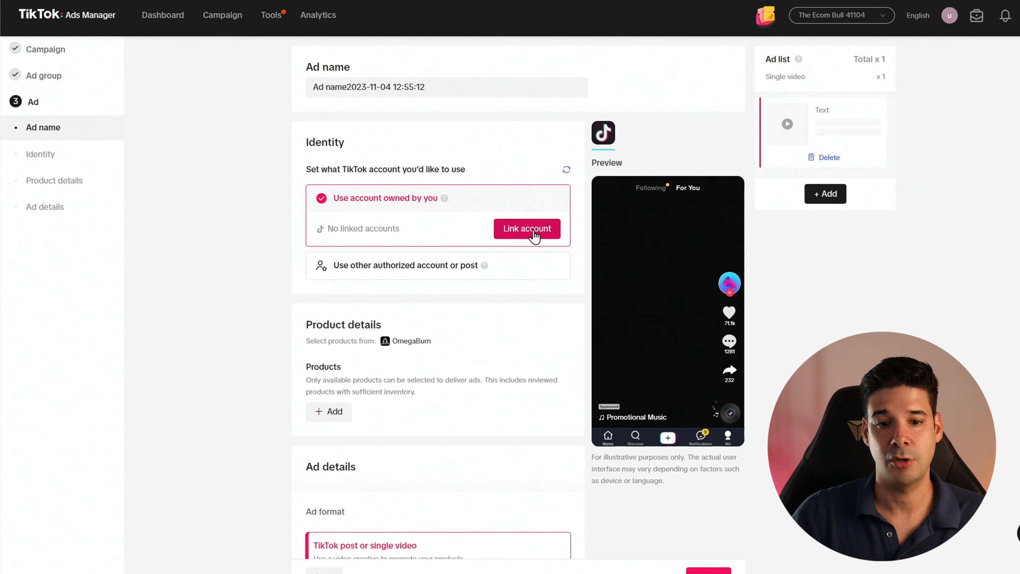
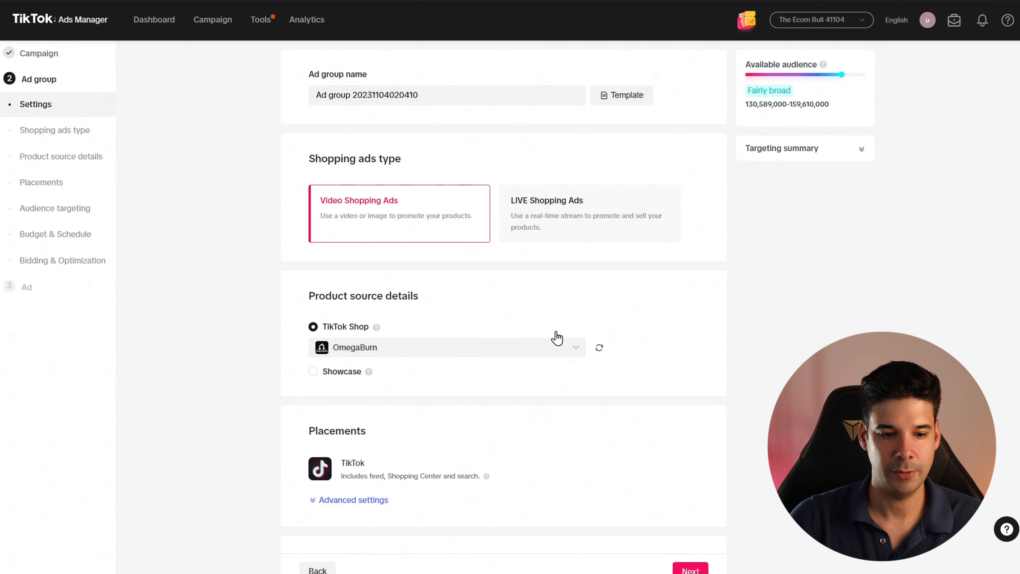
- Turn off video download in the advanced placement settings of the ad group
scroll(554, 349, "down", 5)
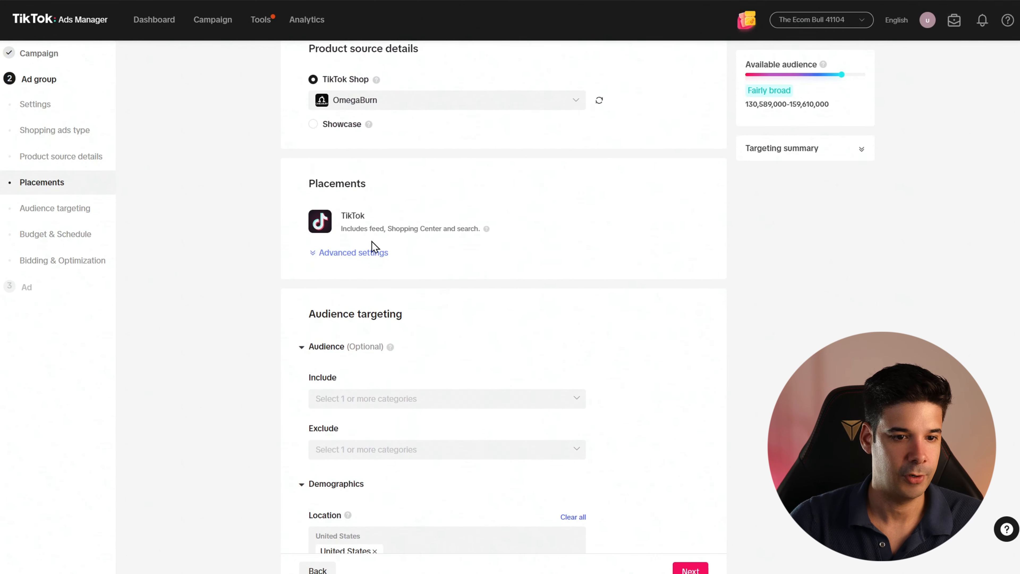
left_click(354, 253)
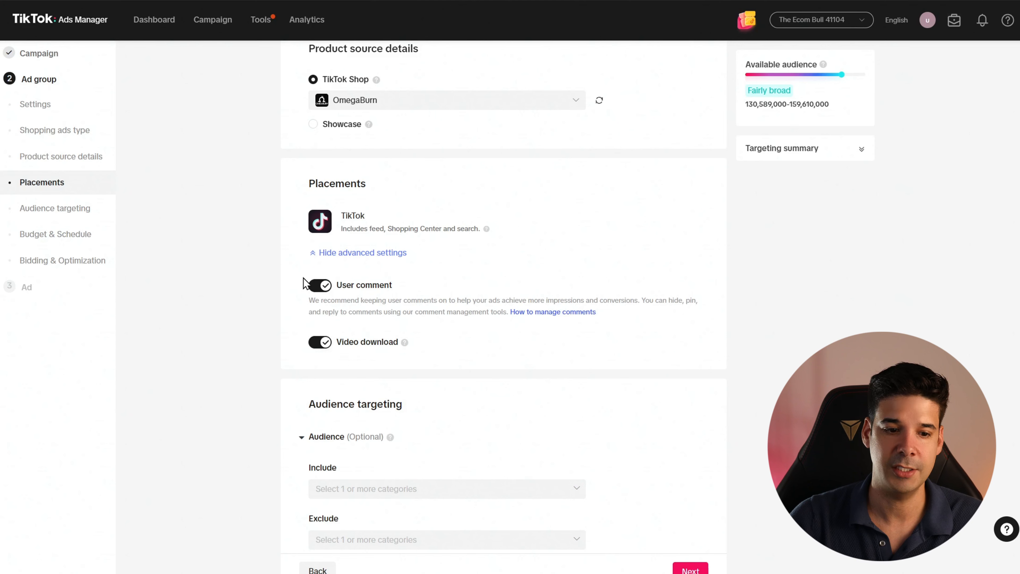
left_click(325, 348)
mouse_move(405, 342)
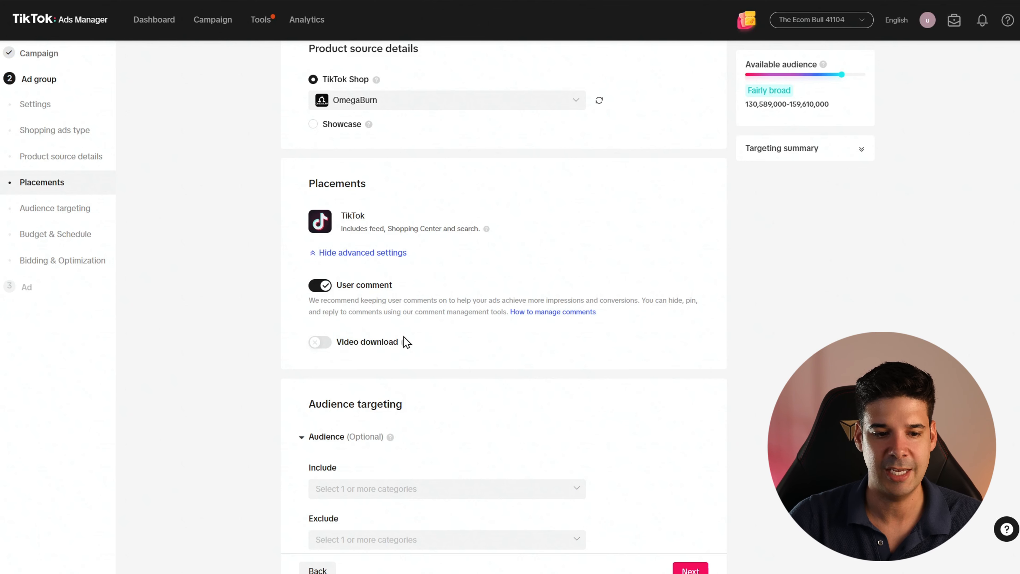
- Review the ad group's audience targeting, covering included and excluded audiences, location, gender, age, languages, and interests and behaviors
scroll(450, 341, "down", 4)
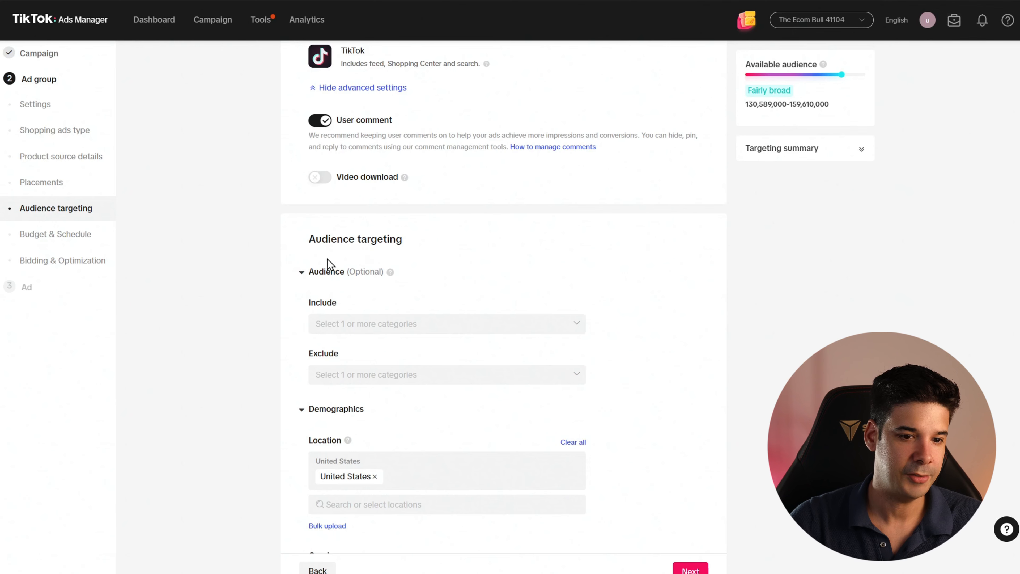
scroll(426, 273, "down", 2)
scroll(415, 276, "down", 1)
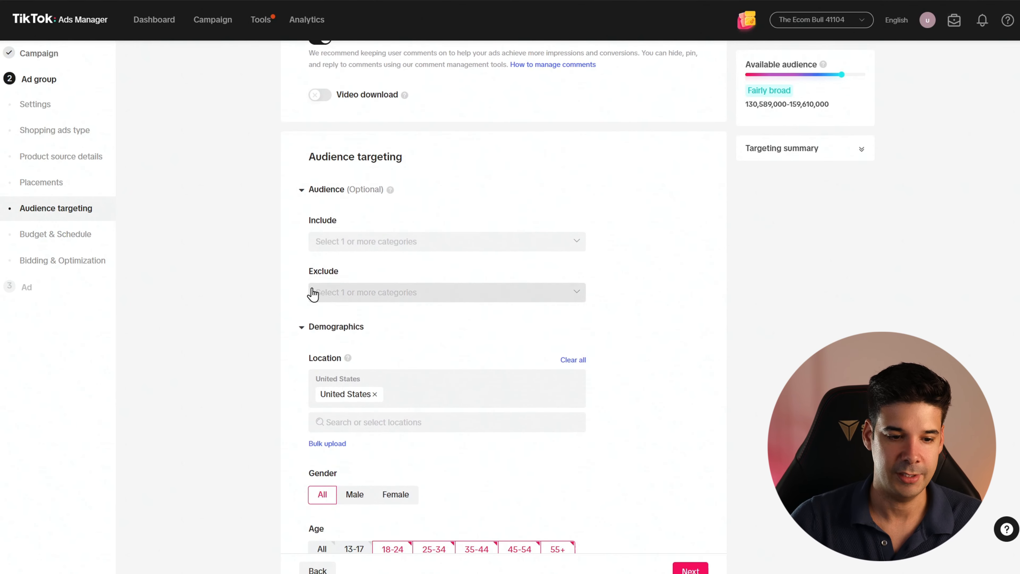
scroll(313, 290, "down", 2)
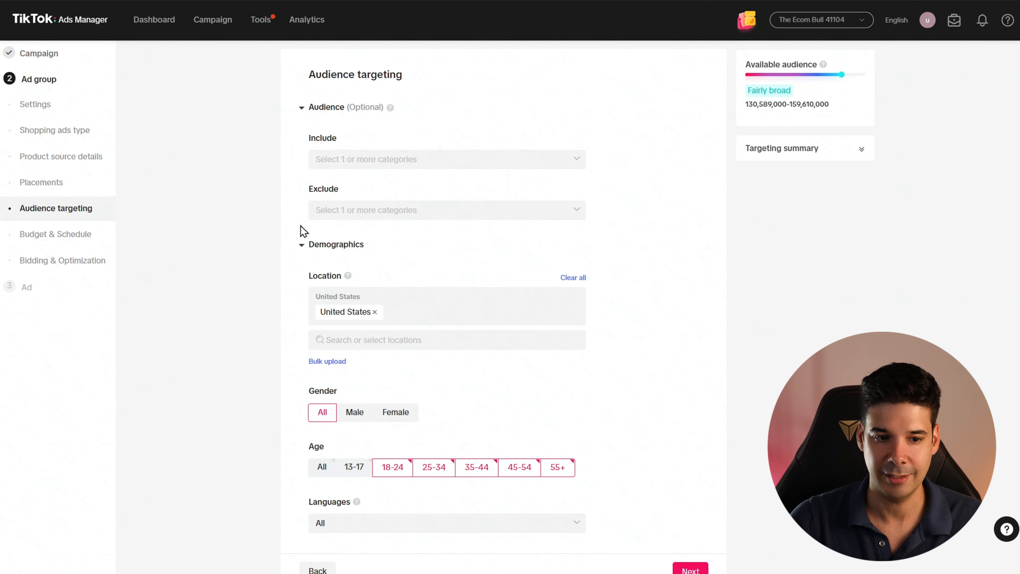
scroll(456, 228, "down", 2)
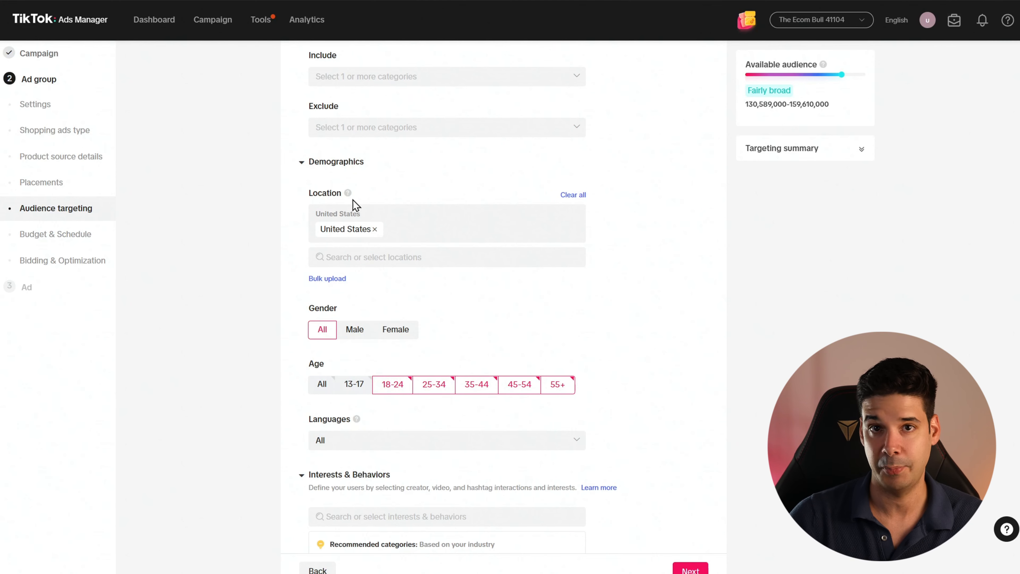
scroll(309, 314, "down", 2)
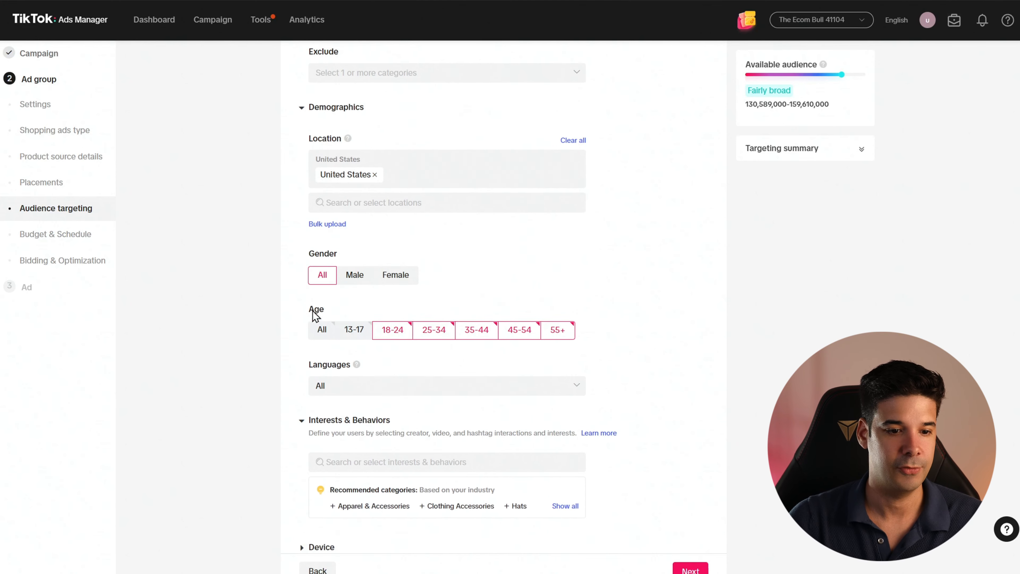
scroll(325, 269, "down", 2)
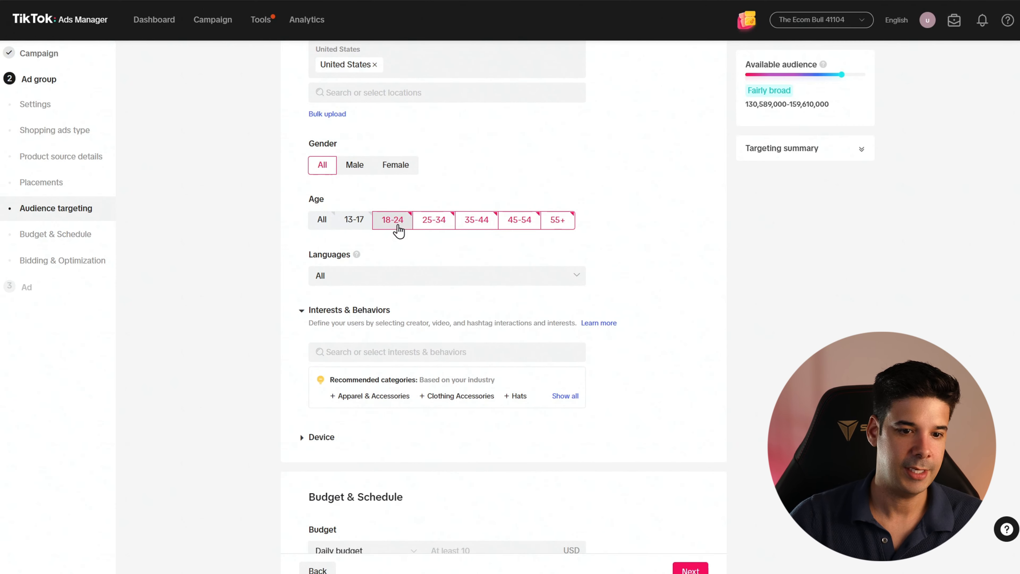
scroll(437, 228, "down", 3)
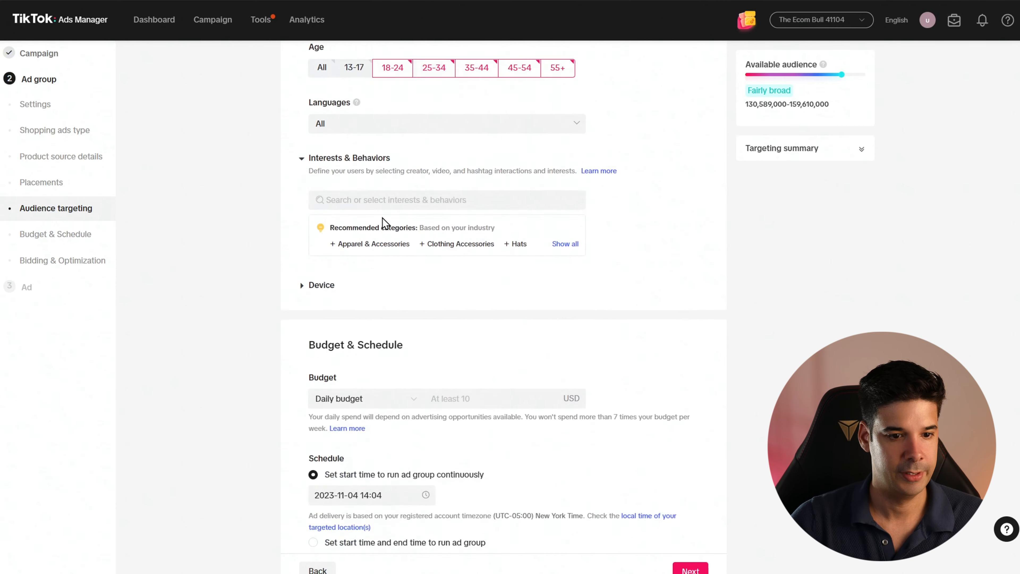
scroll(412, 173, "up", 1)
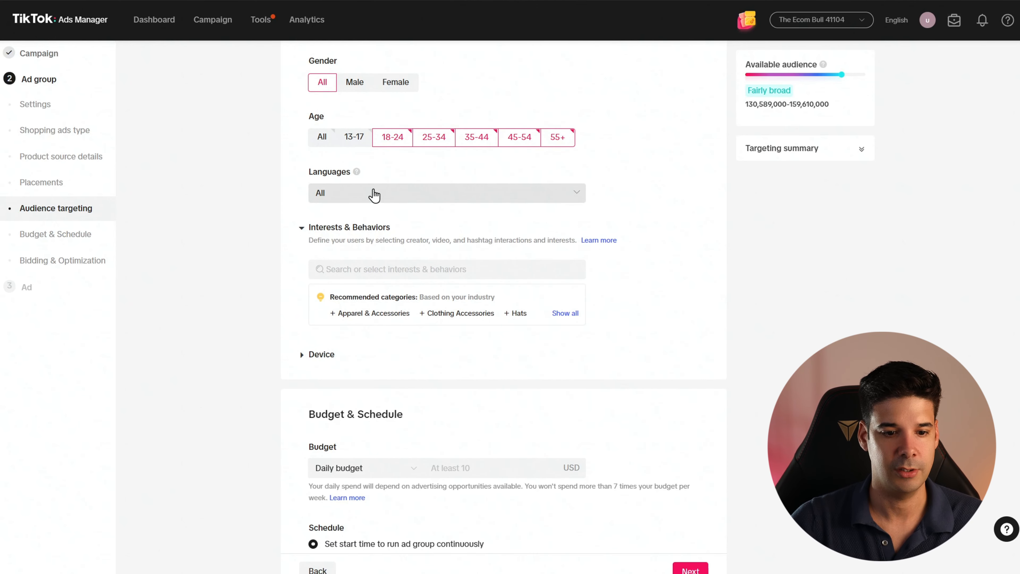
scroll(375, 196, "down", 2)
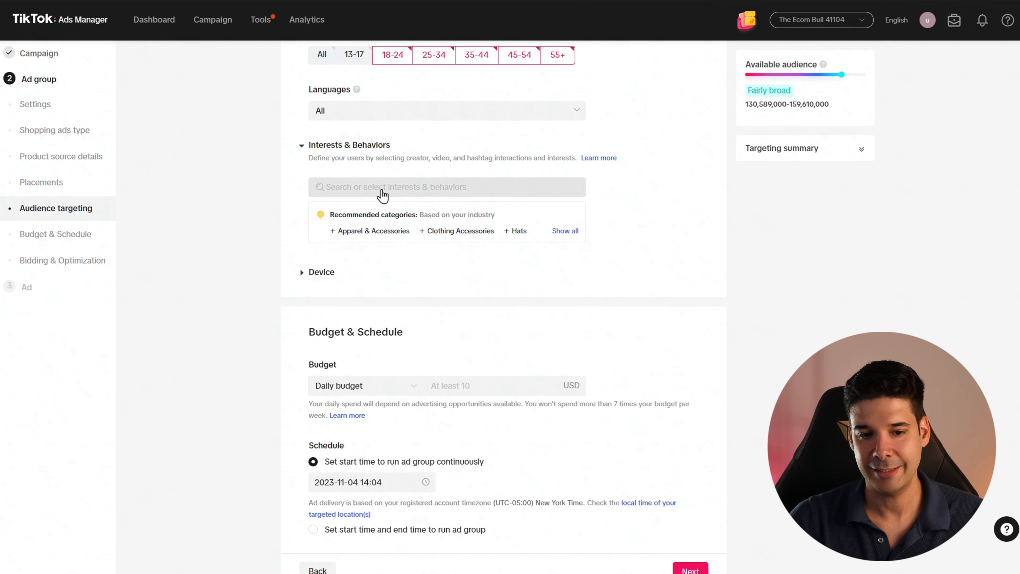
scroll(406, 229, "down", 2)
scroll(442, 233, "up", 1)
scroll(442, 233, "up", 1)
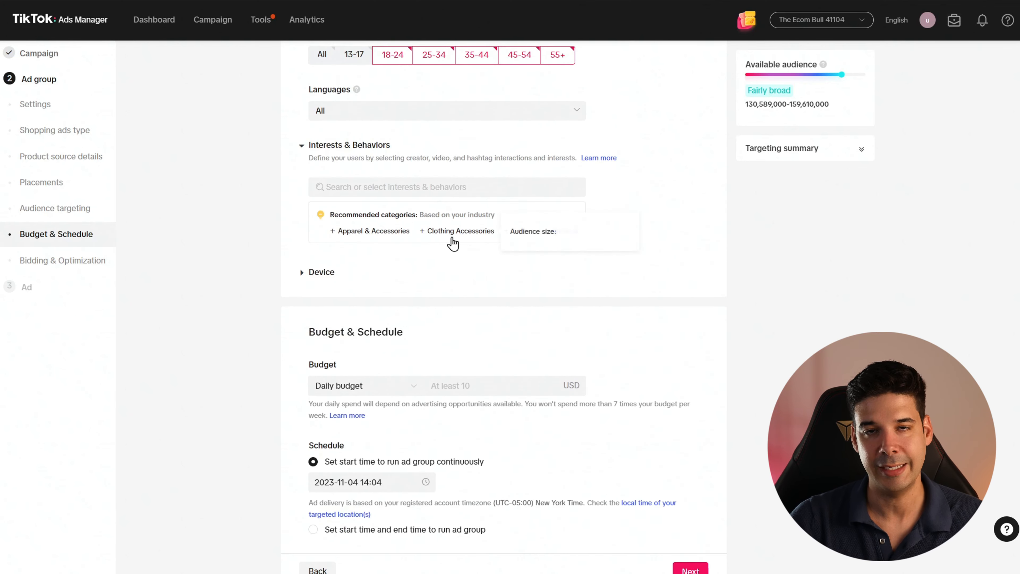
- Set the ad group's daily budget to 30 USD
scroll(455, 216, "down", 2)
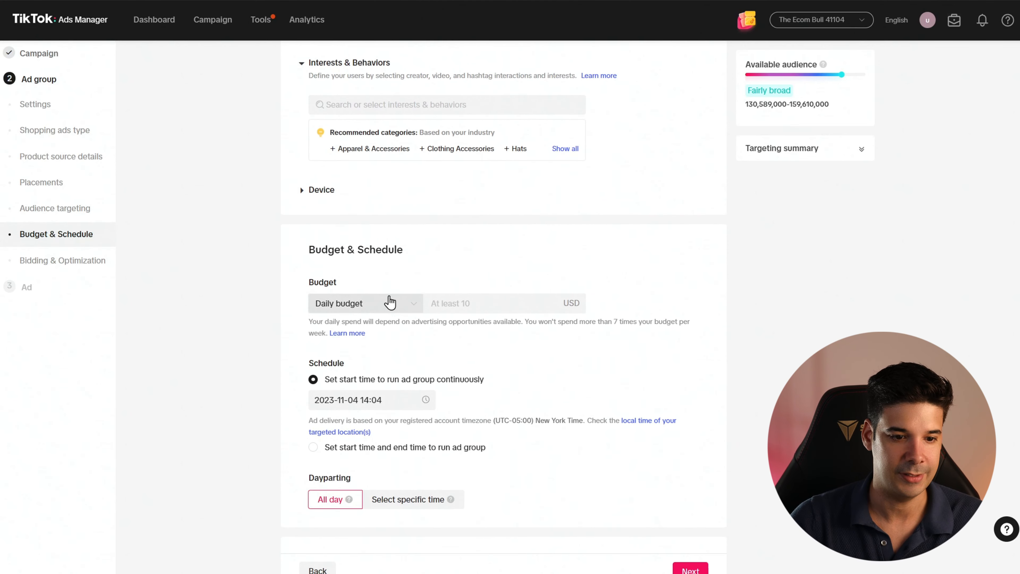
left_click(450, 303)
type("30")
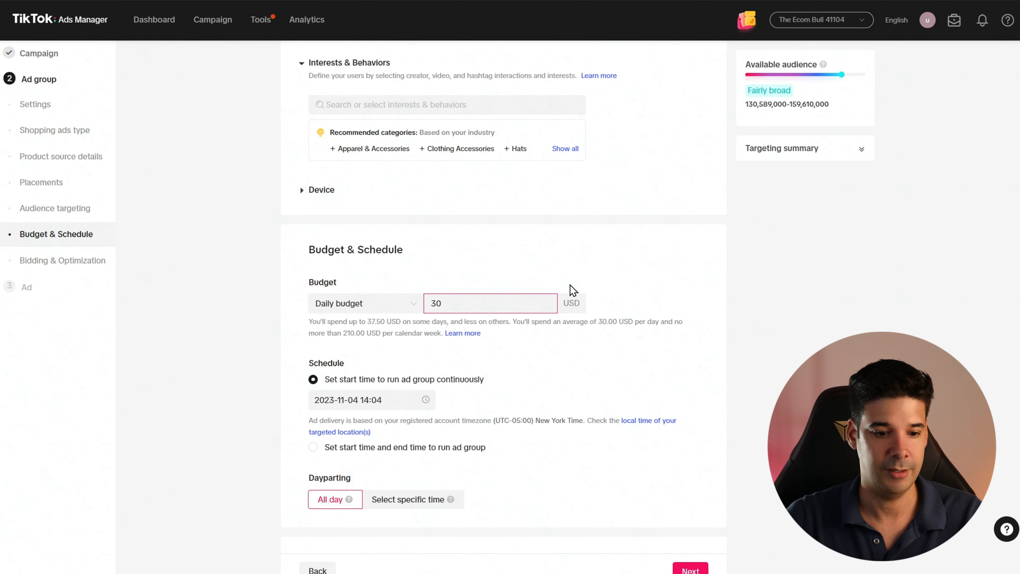
- Choose Gross revenue as the ad group's optimization goal and expand the targeting summary
scroll(468, 297, "down", 4)
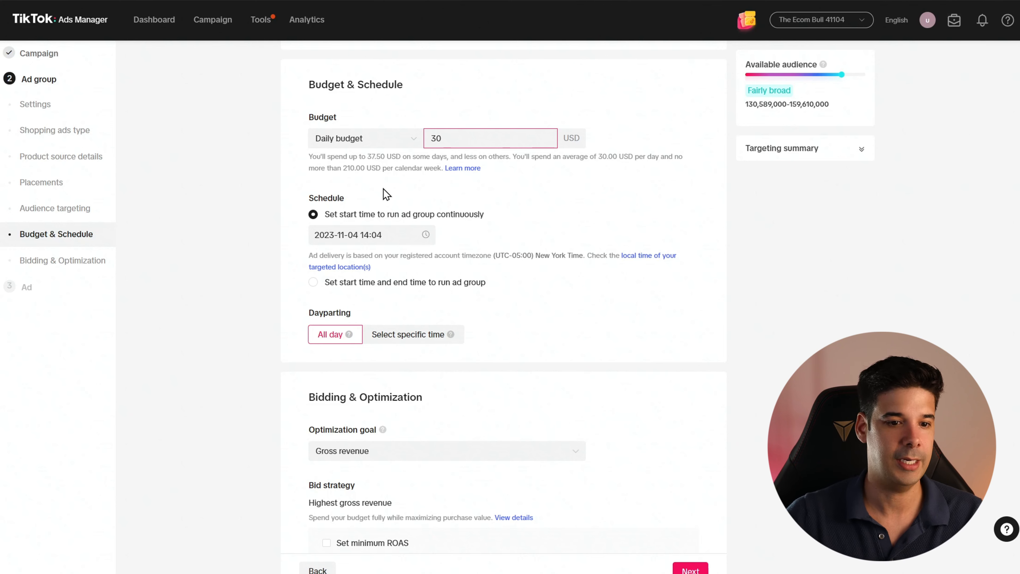
scroll(412, 225, "down", 2)
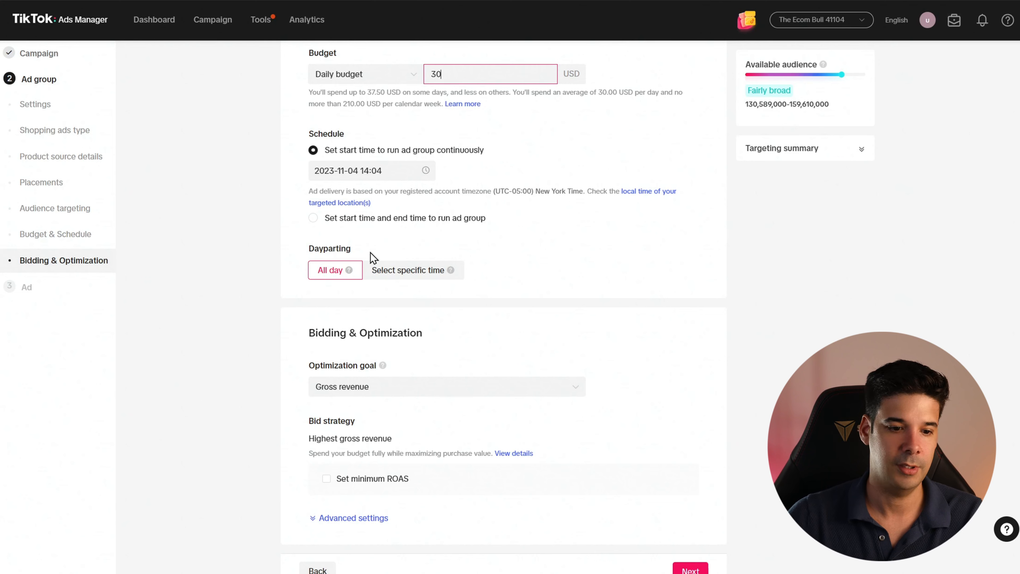
left_click(369, 392)
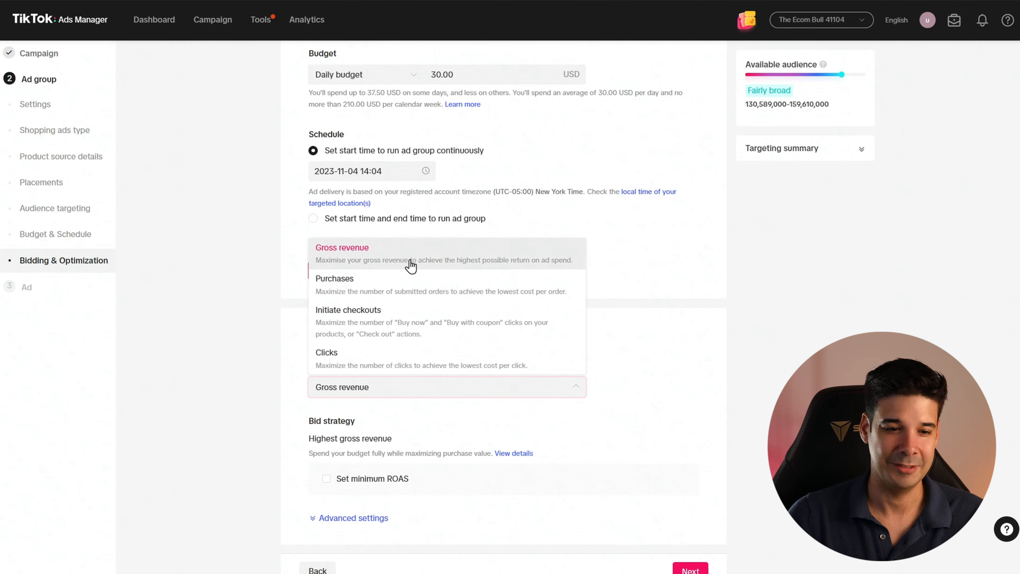
left_click(416, 267)
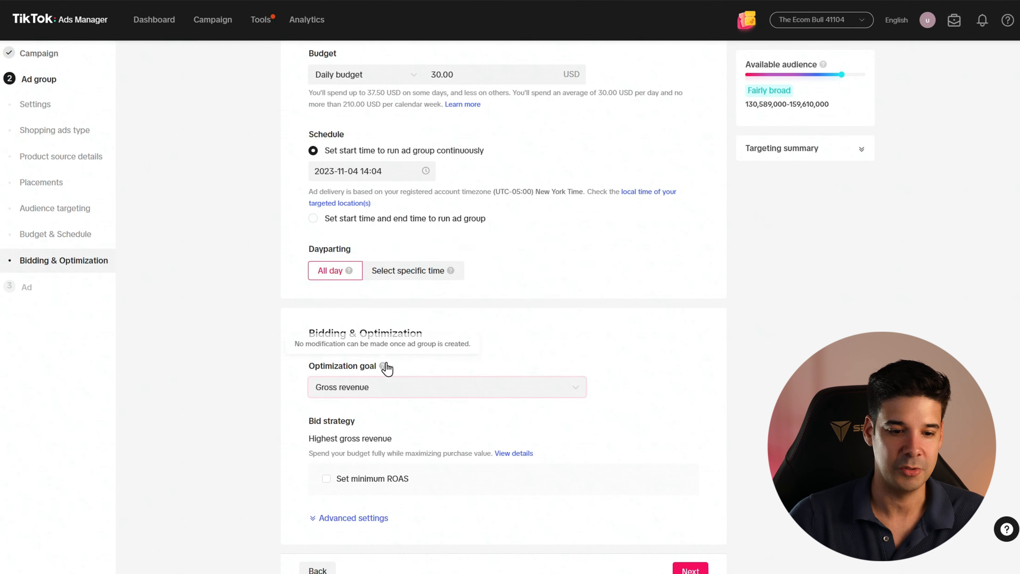
left_click(492, 311)
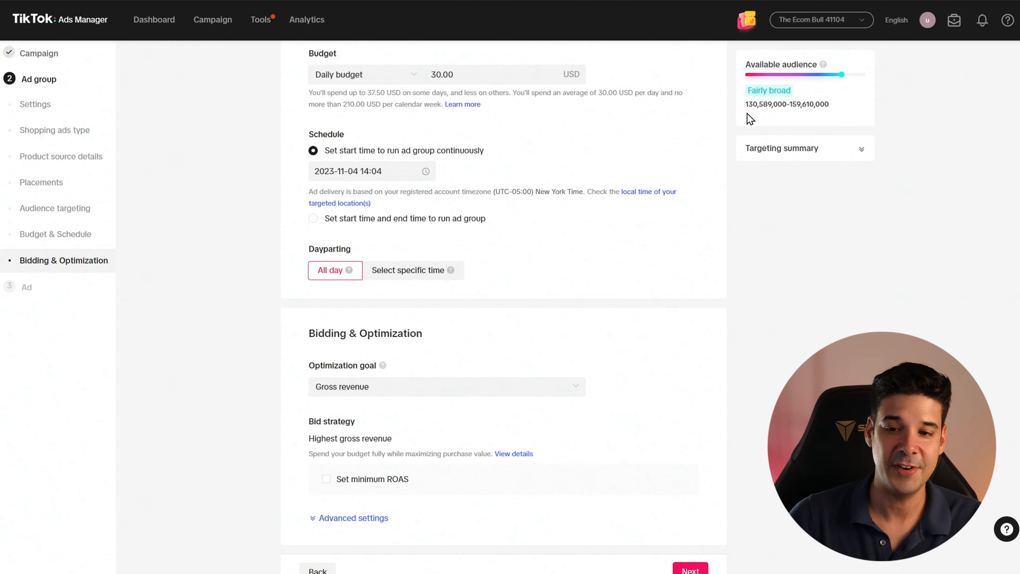
left_click(840, 152)
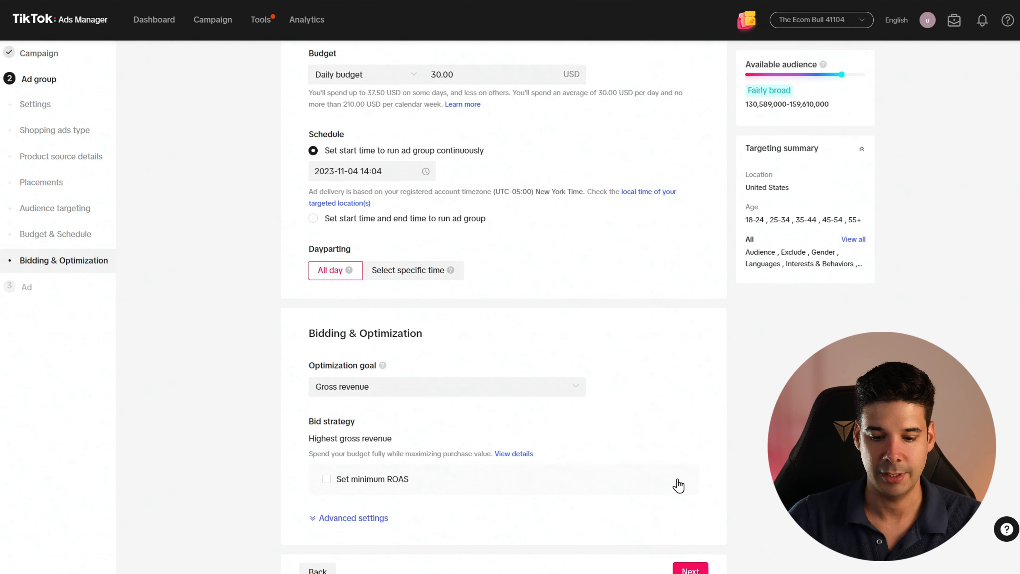
- Continue to the ad setup and set the ad's identity to the other authorized account OMEGABURN
left_click(698, 570)
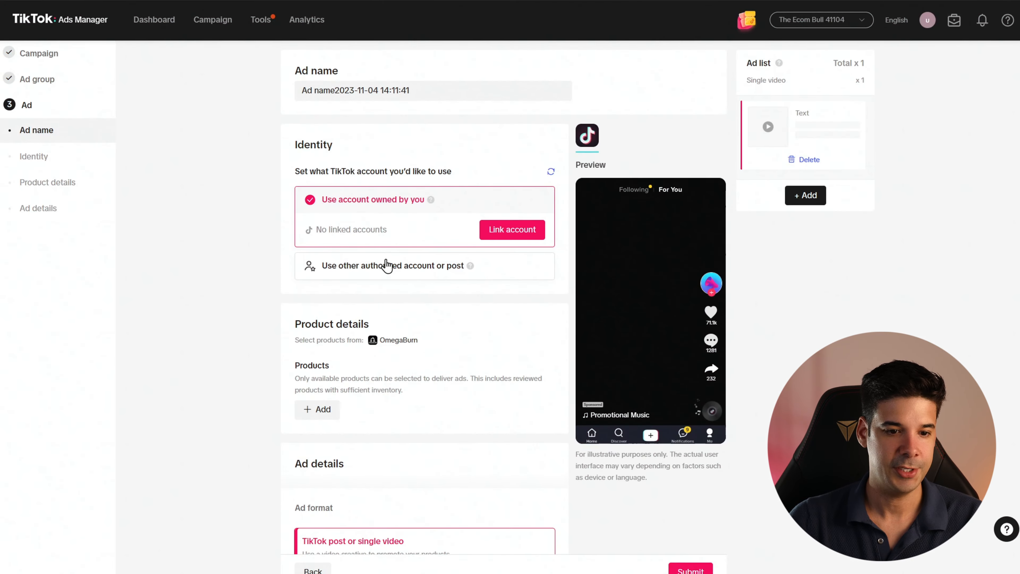
left_click(387, 266)
left_click(410, 269)
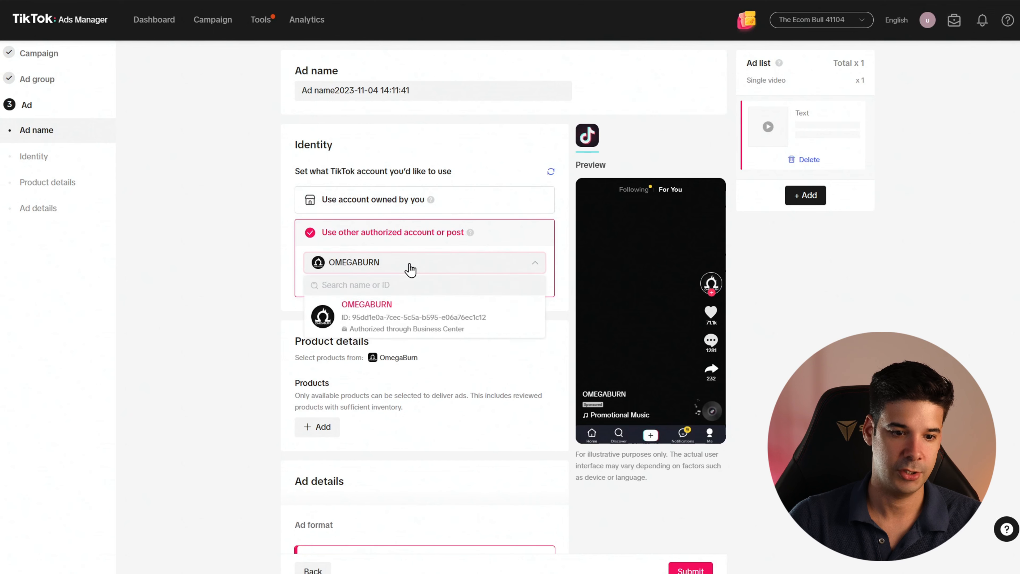
left_click(374, 311)
- Add the Hard Work, I Hate Cardio, I Hate Running and Chad Bod shirts as the ad's products
left_click(324, 426)
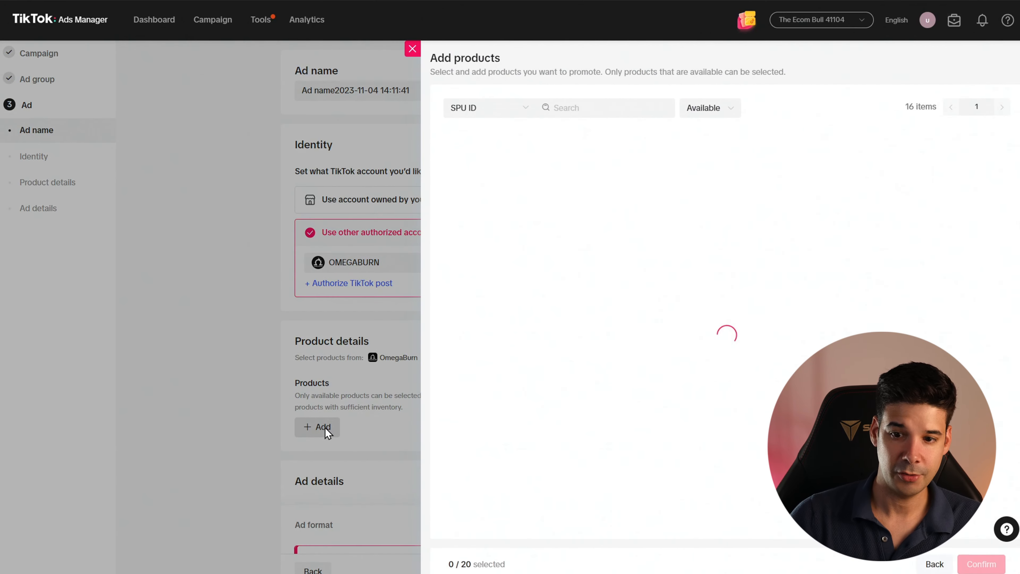
left_click(453, 186)
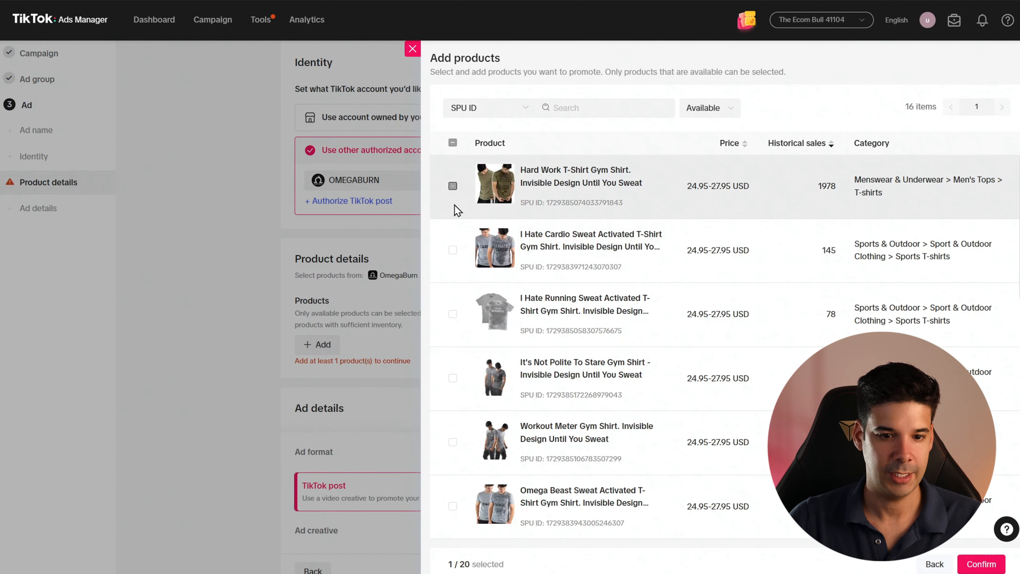
left_click(453, 250)
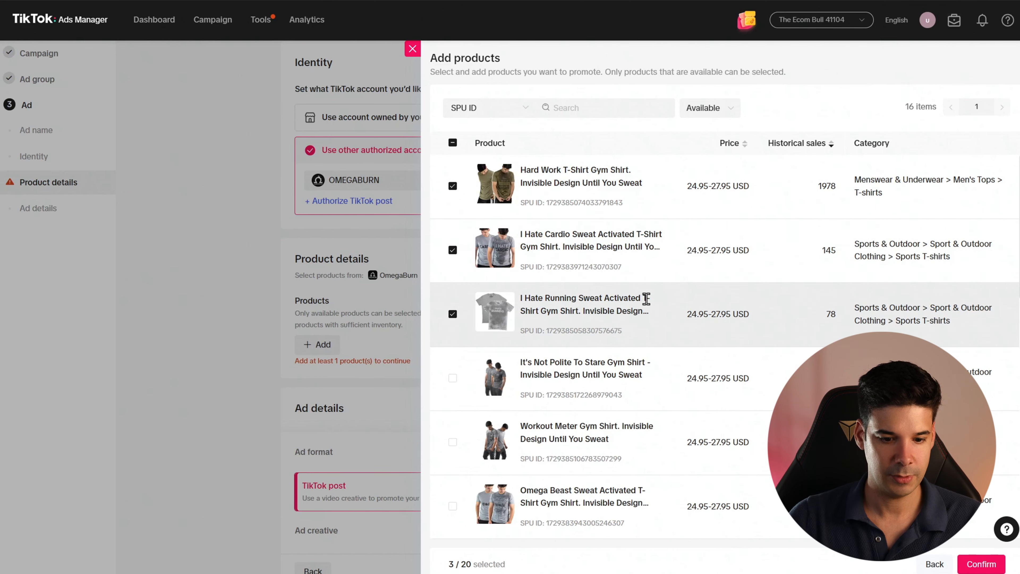
scroll(647, 298, "down", 10)
left_click(453, 506)
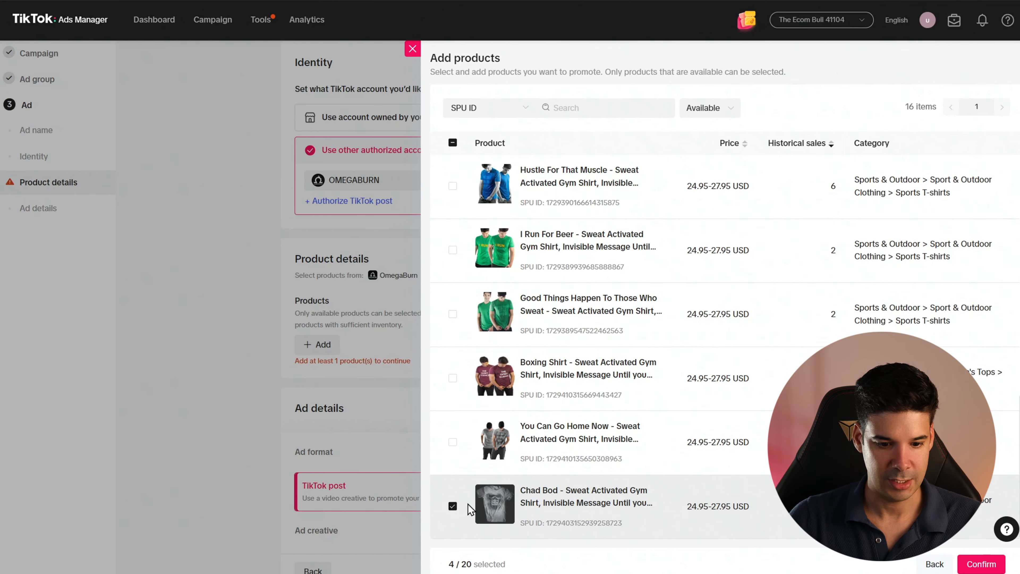
left_click(981, 564)
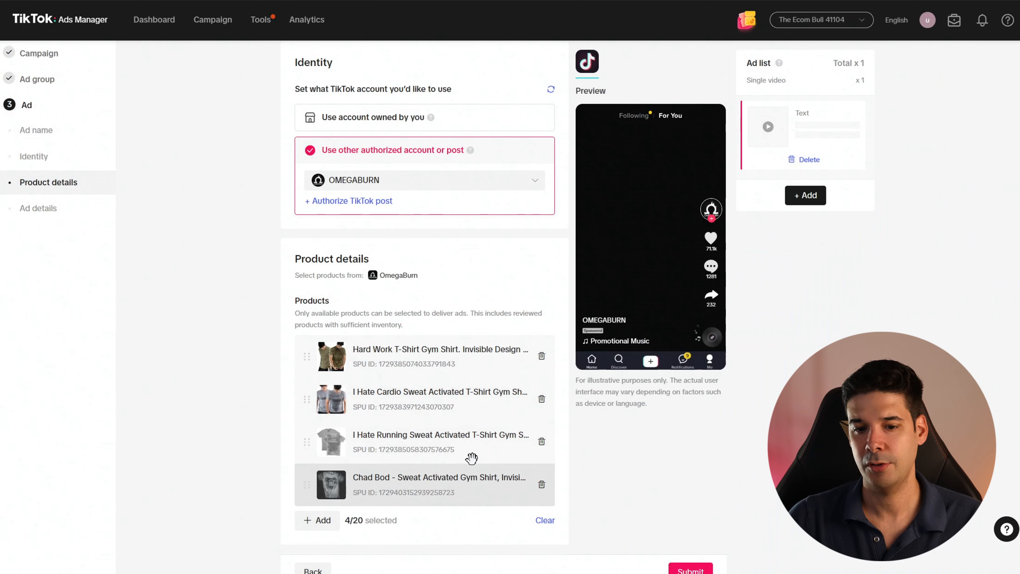
- Add the TikTok posts "Stay Motivated", "You Can Go Home Now" and "Which One Would You Wear?" as the ad videos
scroll(450, 422, "down", 5)
scroll(463, 401, "down", 7)
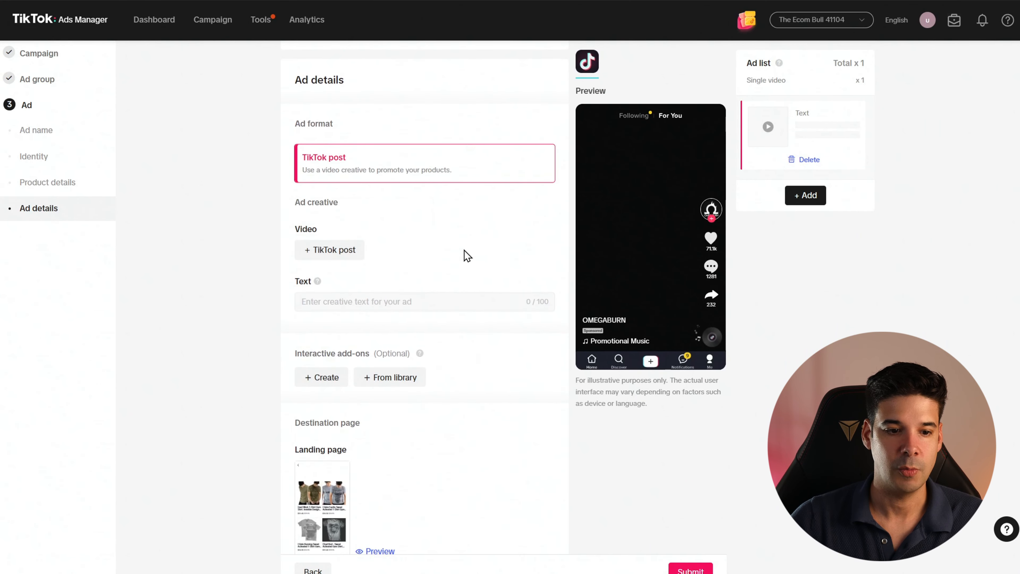
scroll(396, 311, "up", 2)
left_click(339, 332)
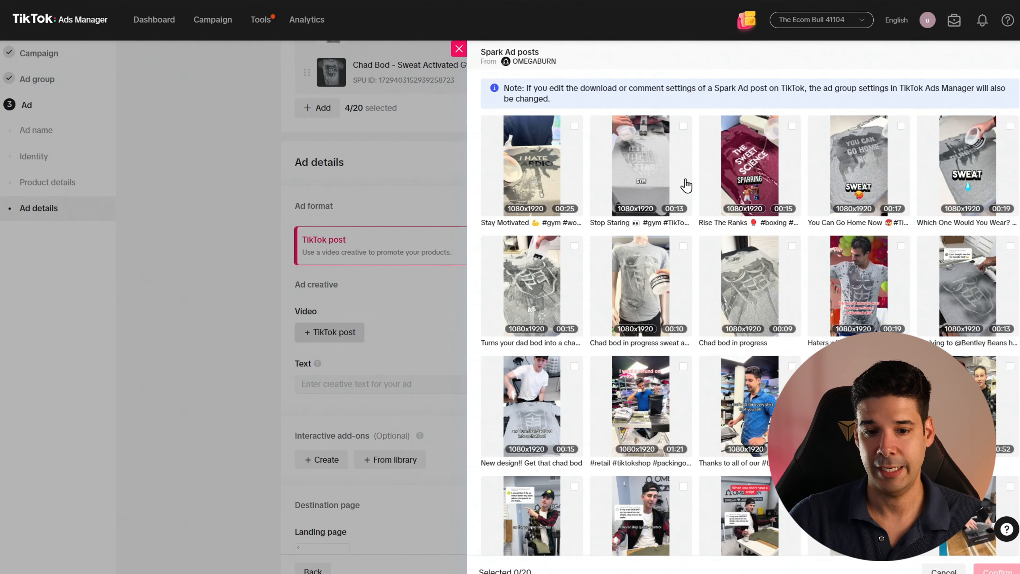
left_click(1010, 126)
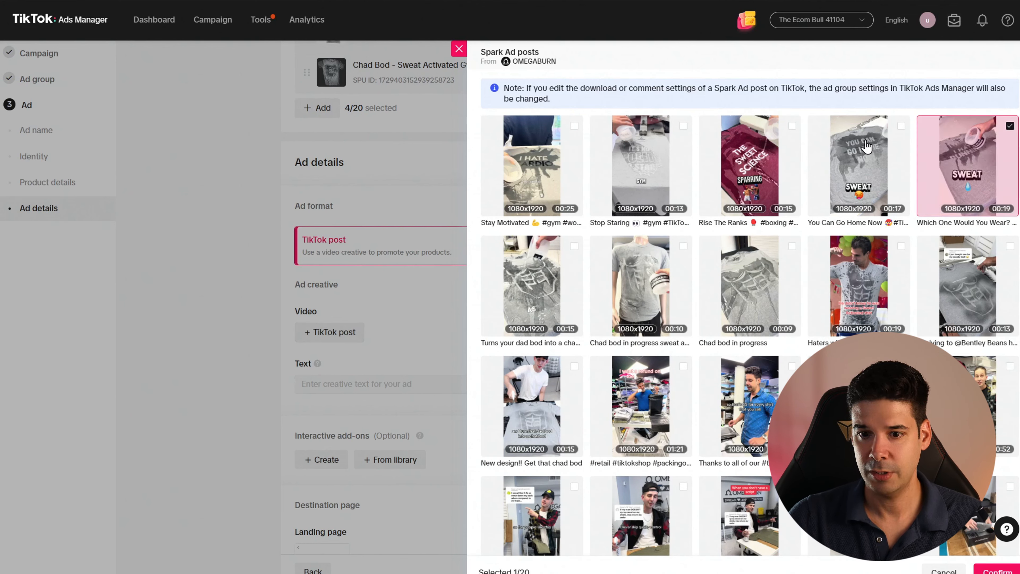
left_click(902, 127)
left_click(574, 127)
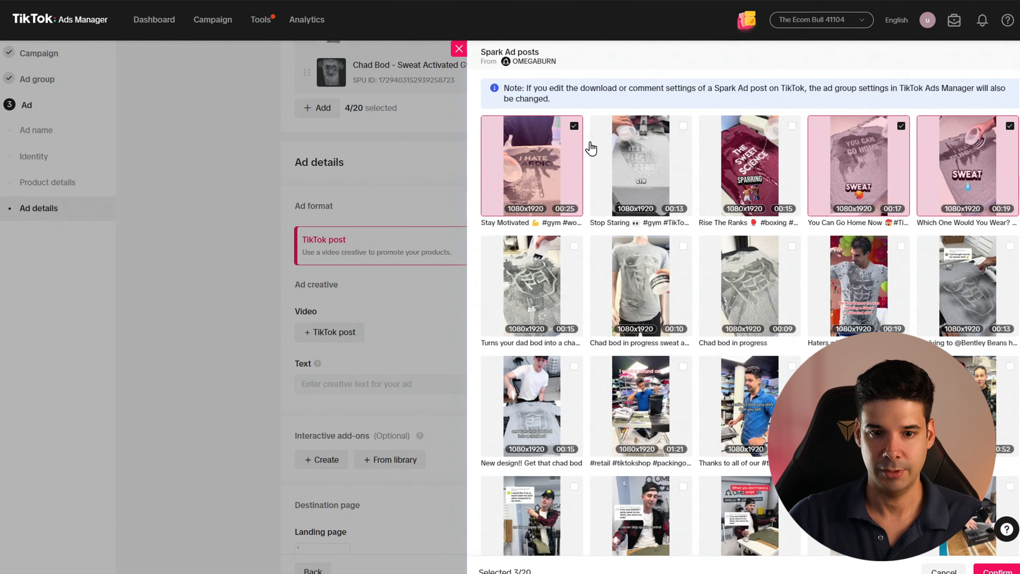
left_click(998, 570)
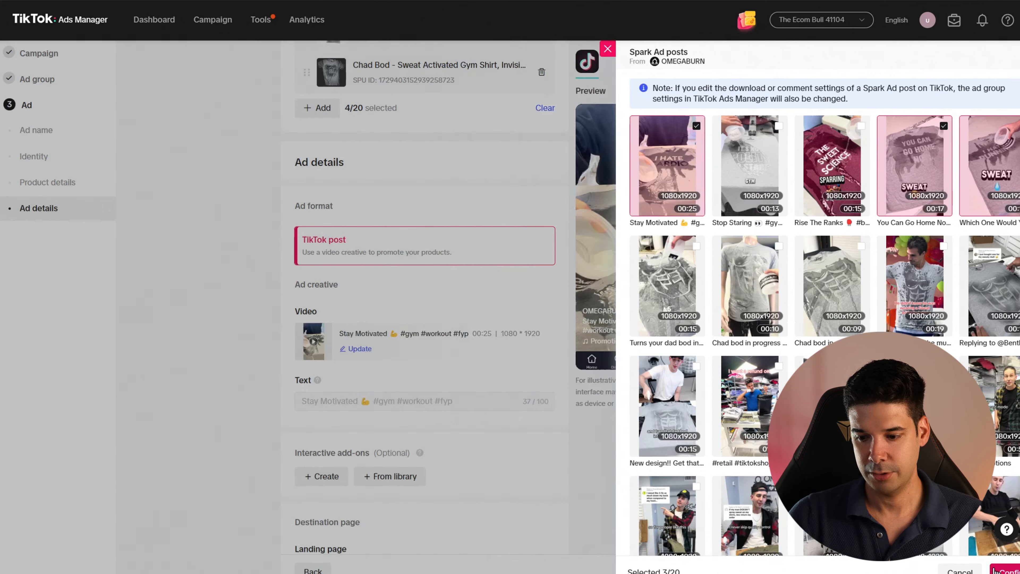
- Compare the product details and previews of the three ads in the ad list
left_click(812, 121)
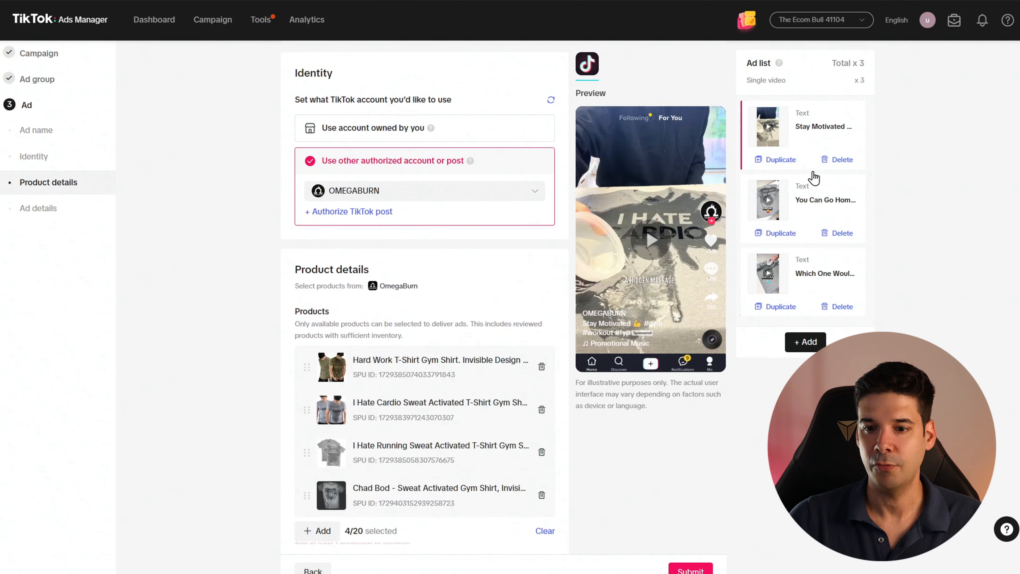
left_click(804, 207)
left_click(812, 271)
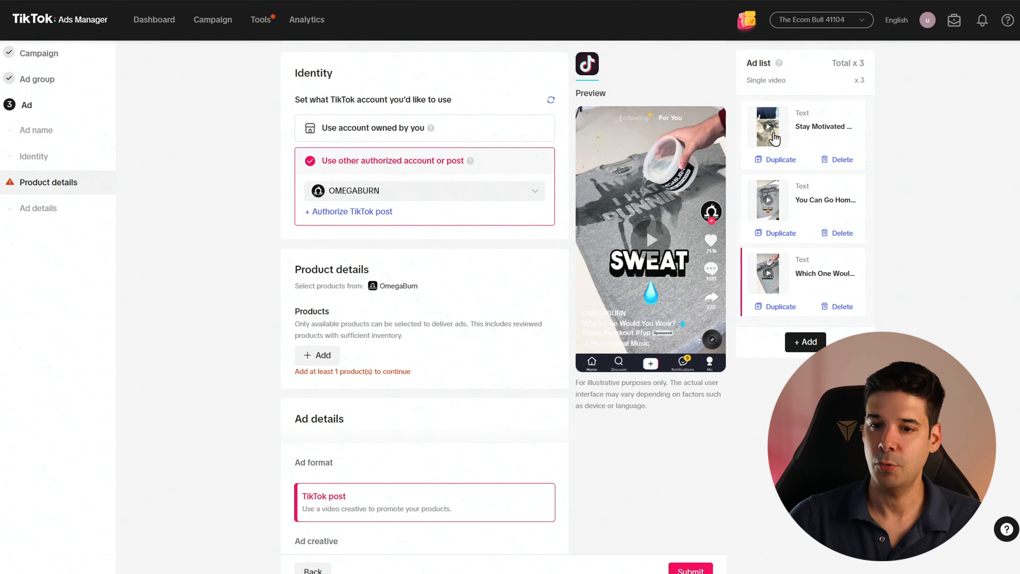
left_click(835, 128)
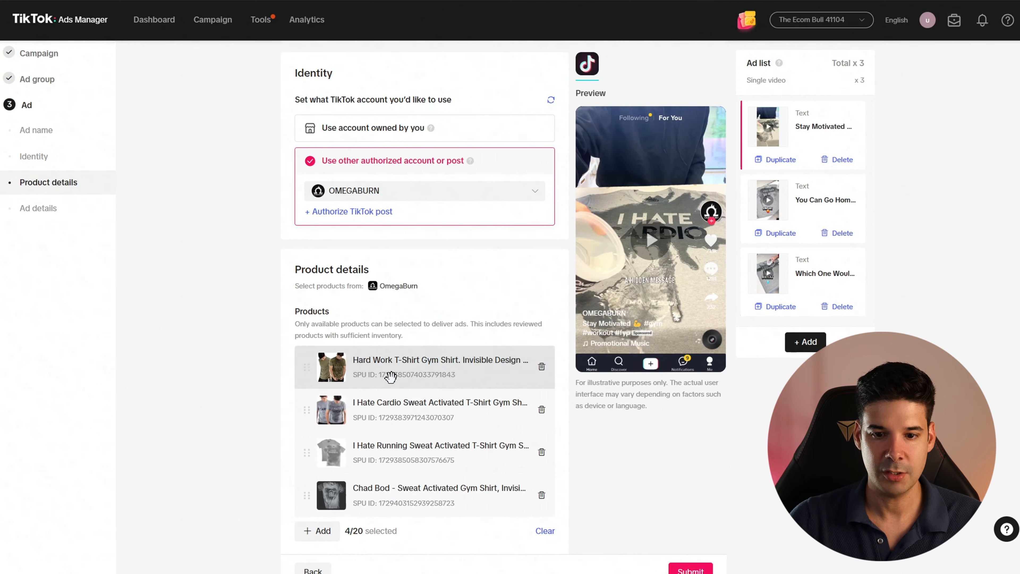
scroll(390, 377, "down", 2)
left_click(814, 275)
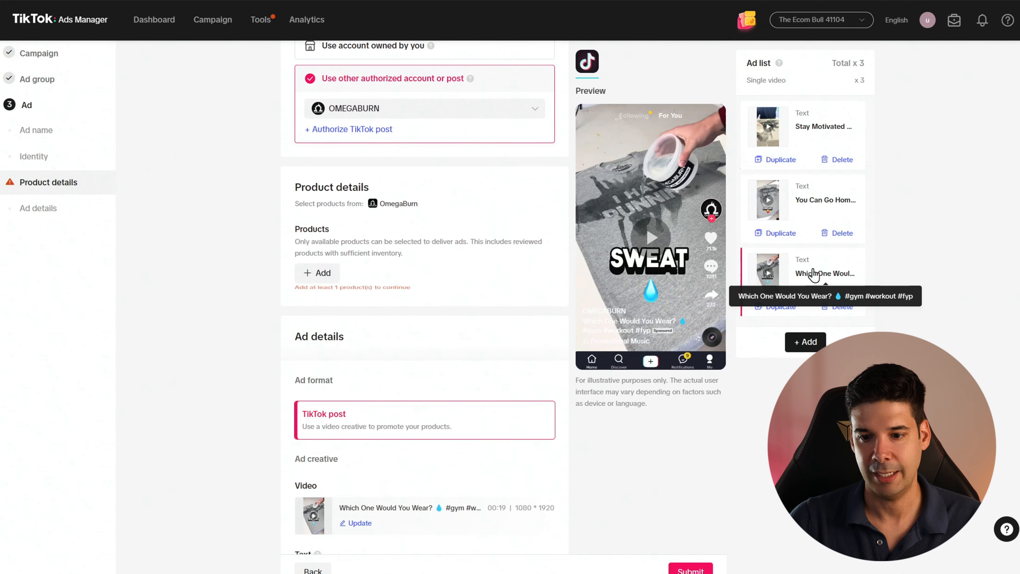
scroll(526, 303, "up", 2)
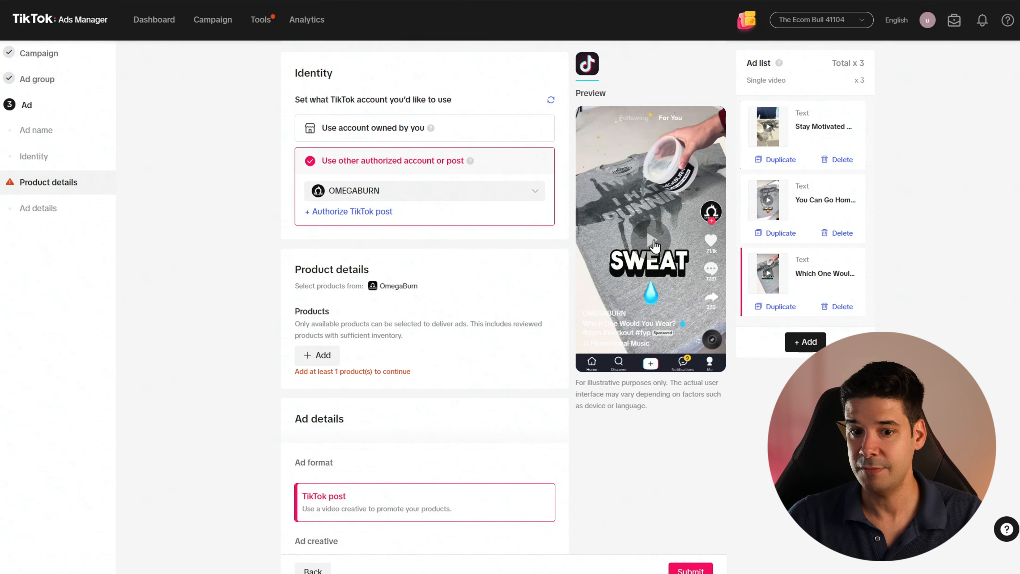
- Add the Hard Work, I Hate Cardio, I Hate Running, Omega Beast, Chad Bod and You Can Go Home Now shirts to the "Which One Would You Wear?" ad
left_click(655, 243)
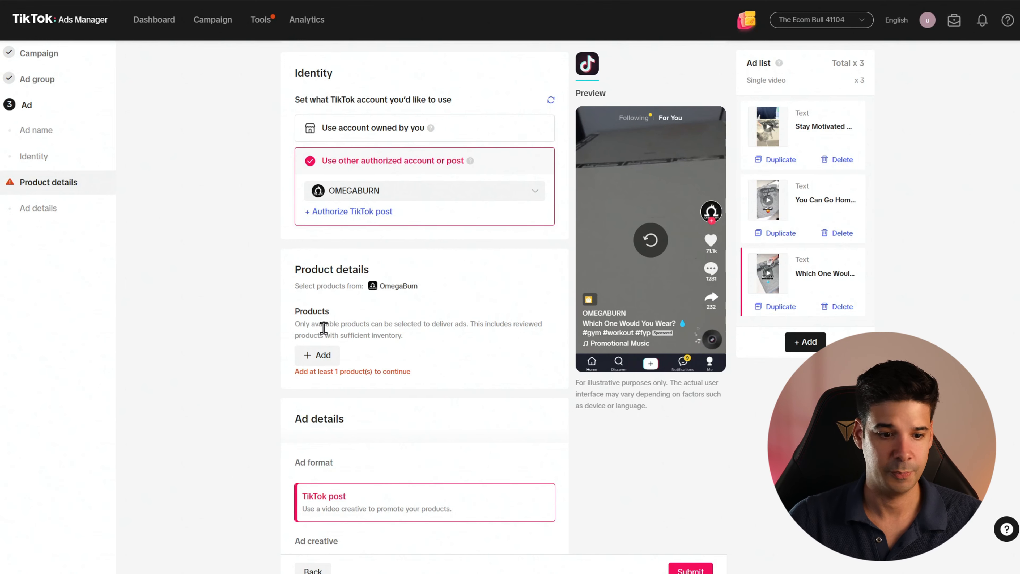
left_click(319, 355)
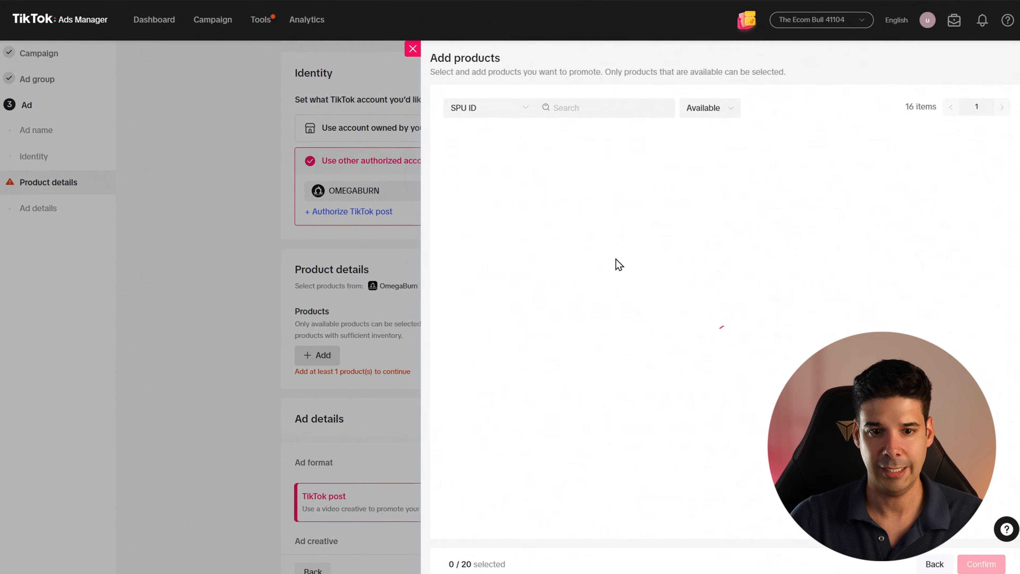
left_click(453, 186)
left_click(453, 250)
left_click(453, 316)
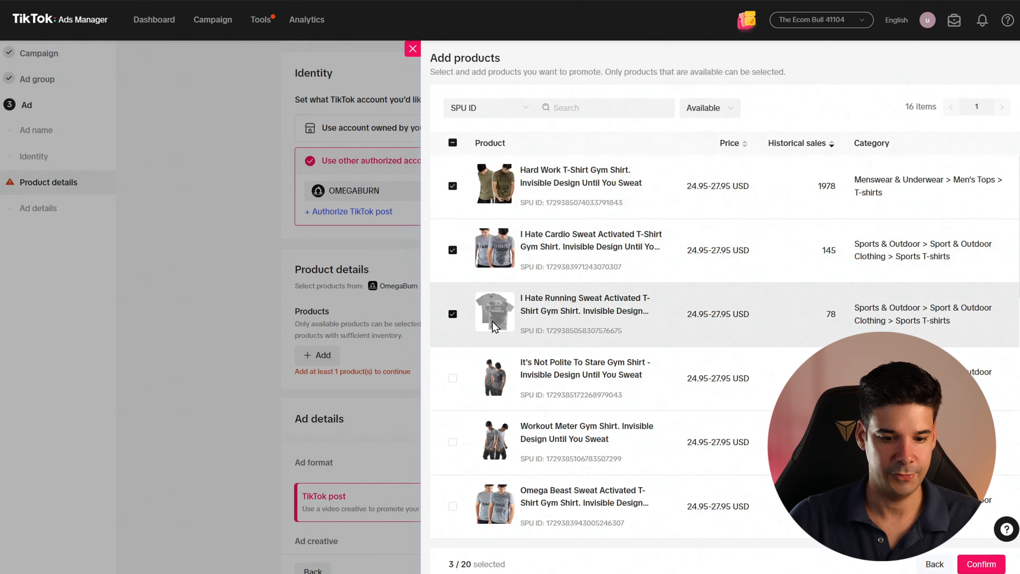
scroll(454, 321, "down", 1)
left_click(453, 448)
scroll(522, 372, "down", 10)
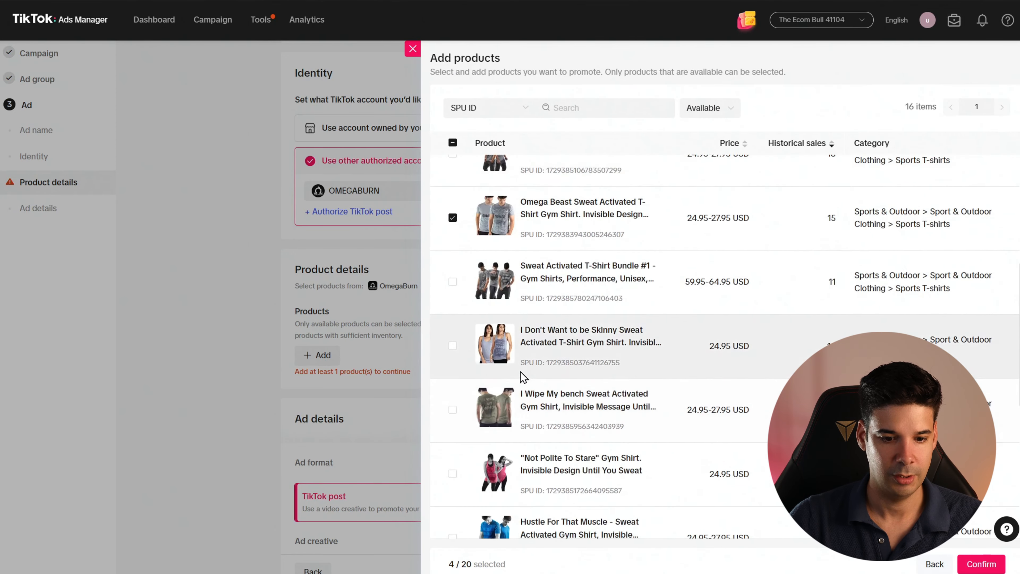
left_click(981, 564)
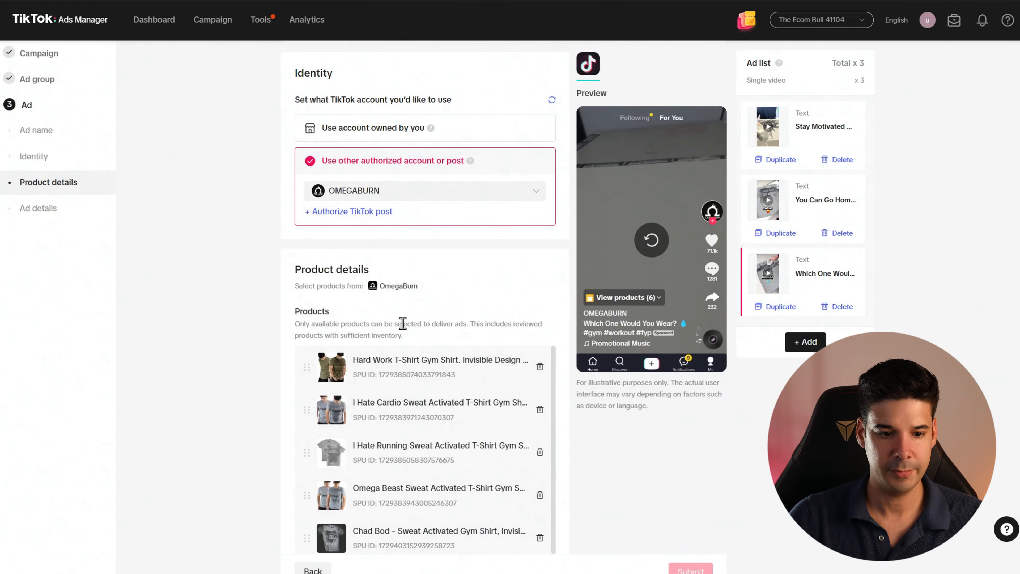
scroll(498, 426, "down", 6)
scroll(473, 317, "up", 8)
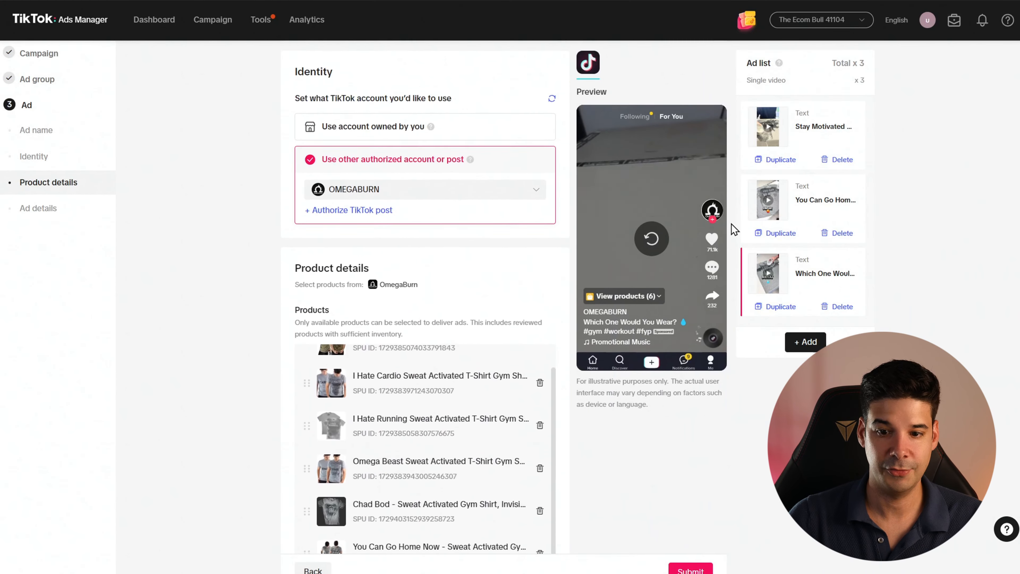
scroll(774, 281, "down", 4)
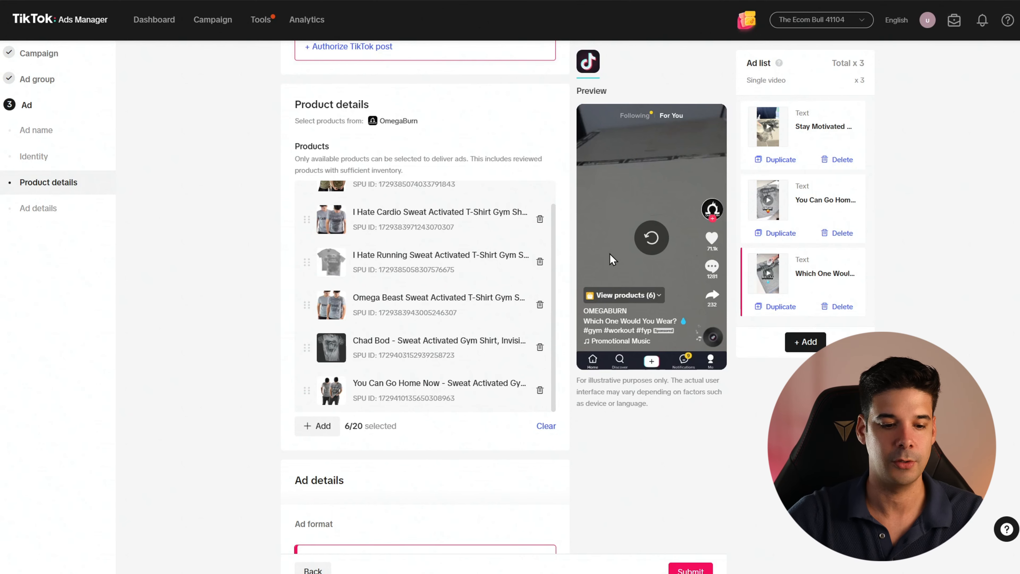
- Create a Product Card interactive add-on for the "Which One Would You Wear?" ad, showing the price and description
scroll(611, 259, "down", 10)
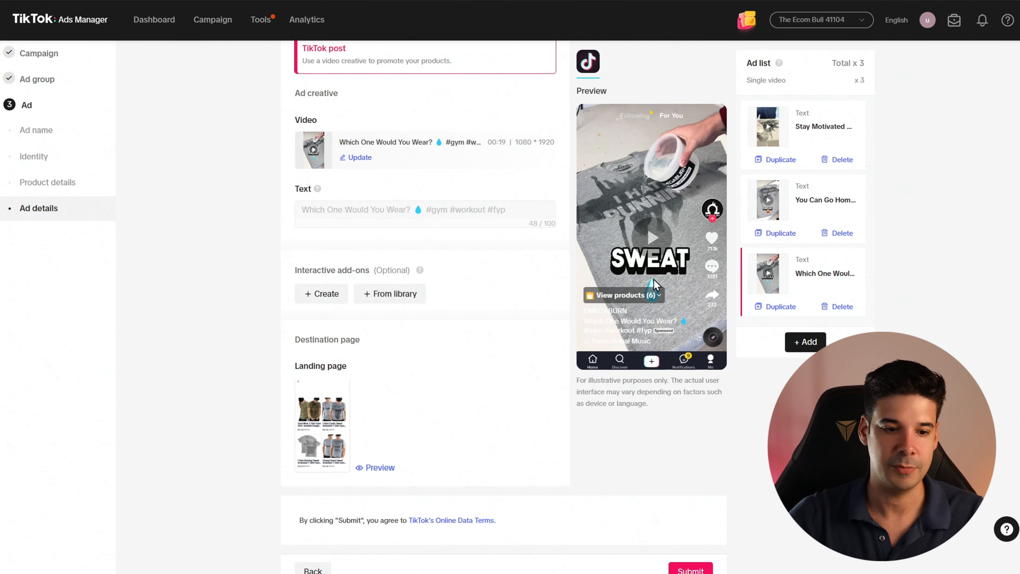
left_click(324, 300)
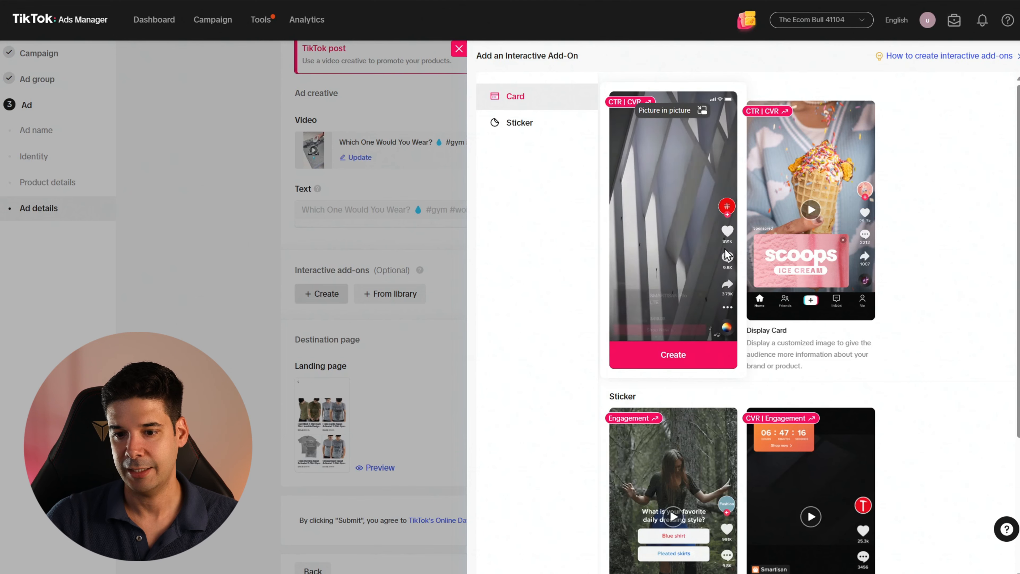
mouse_move(809, 265)
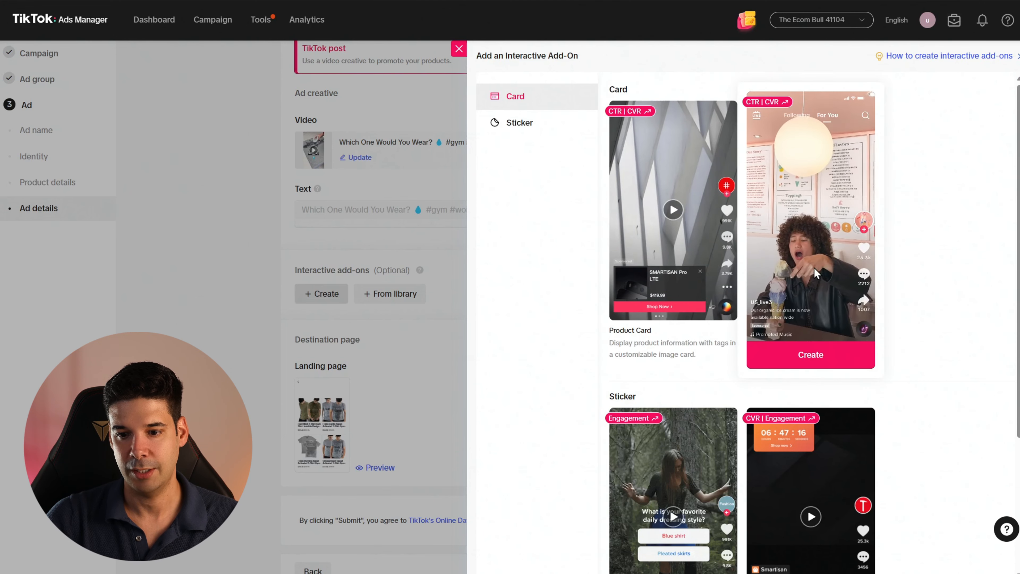
scroll(959, 396, "down", 4)
mouse_move(776, 394)
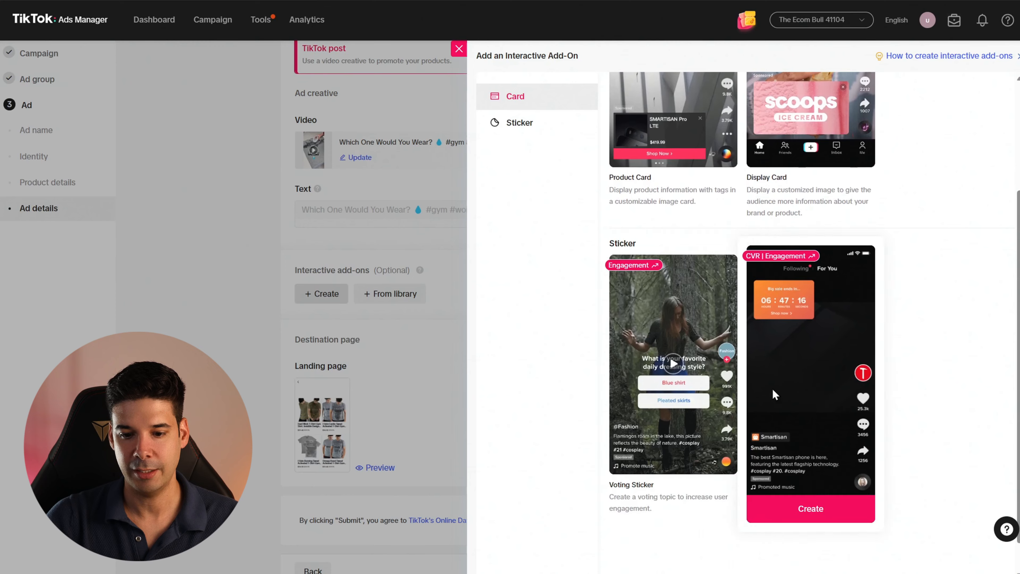
scroll(865, 392, "up", 4)
mouse_move(683, 269)
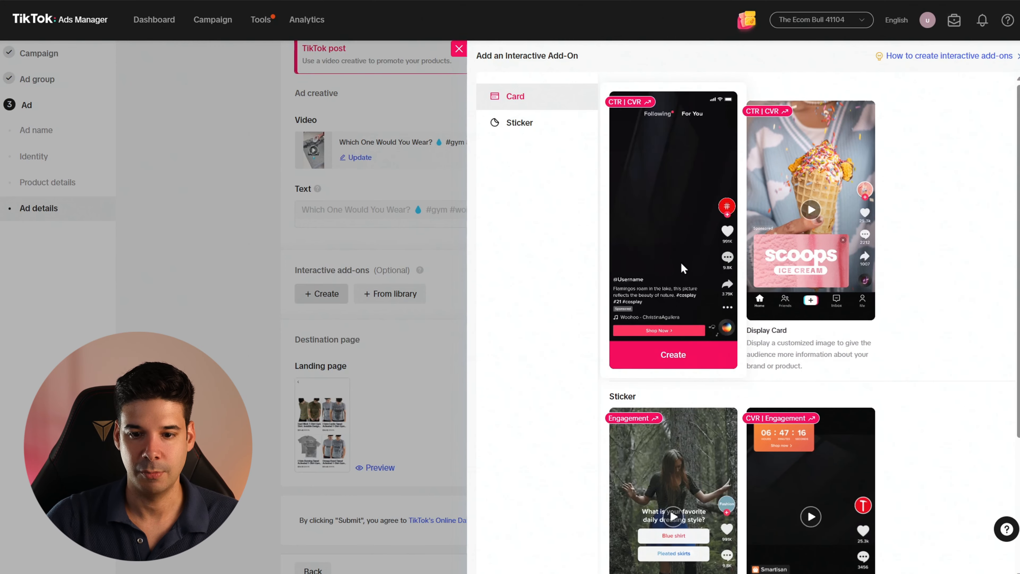
left_click(675, 355)
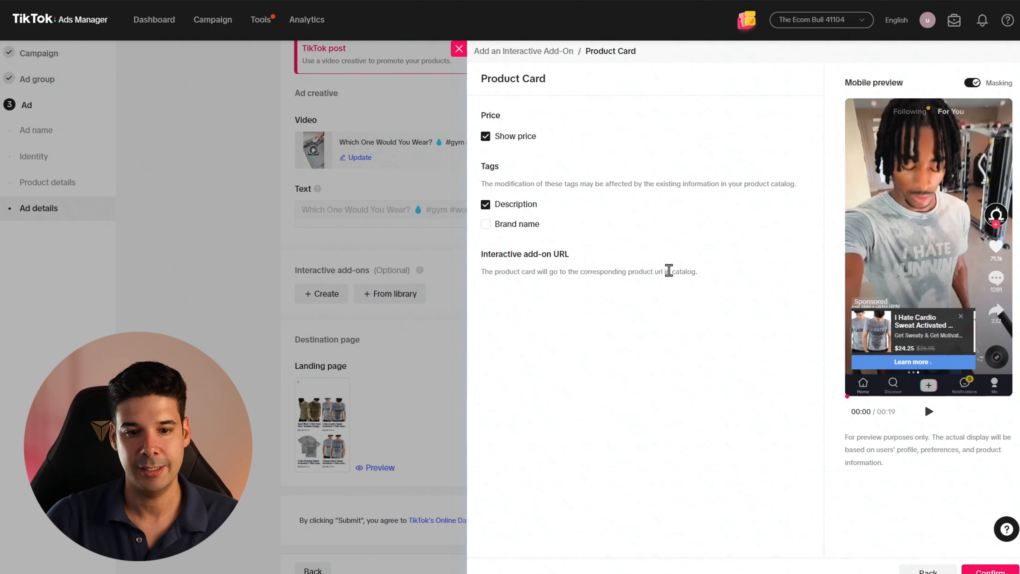
left_click(986, 571)
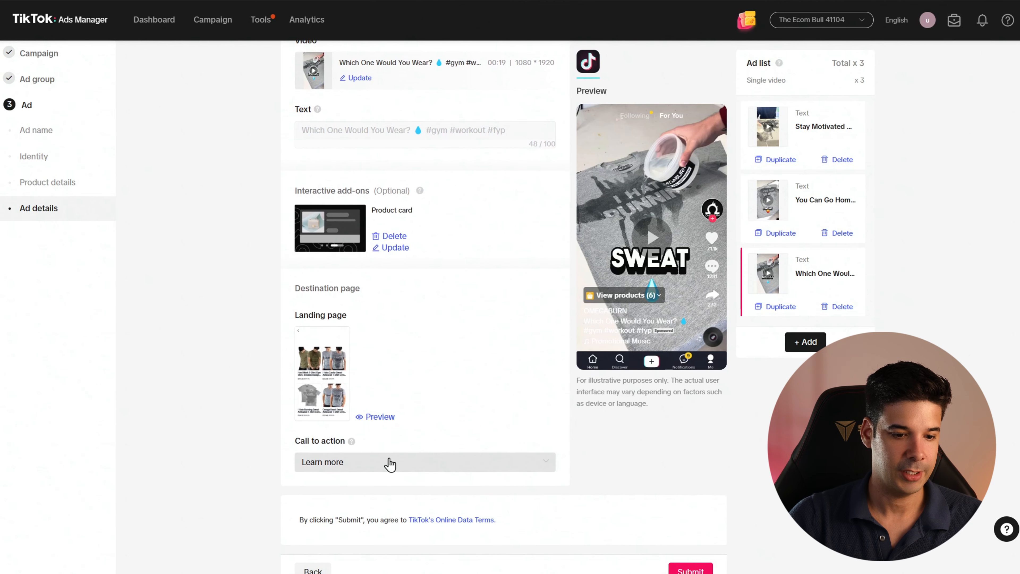
- Set the "Which One Would You Wear?" ad's call to action to Shop now and review its ad details
left_click(390, 464)
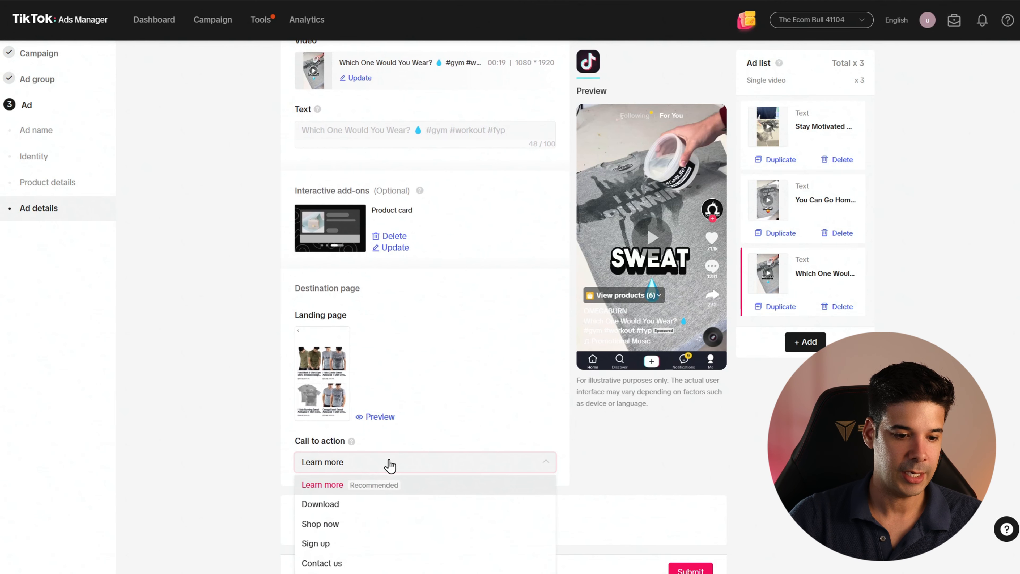
scroll(382, 499, "down", 1)
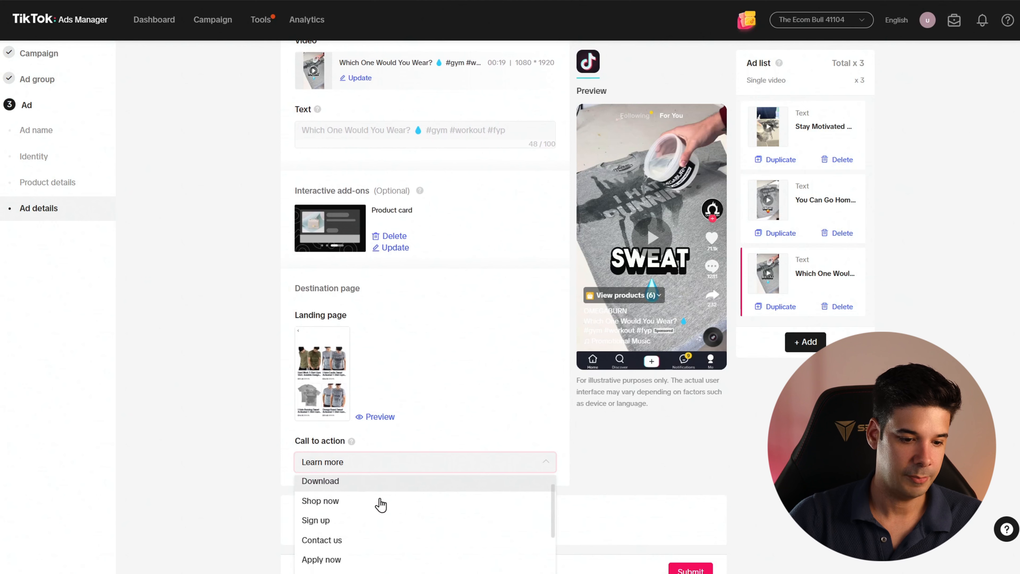
left_click(328, 503)
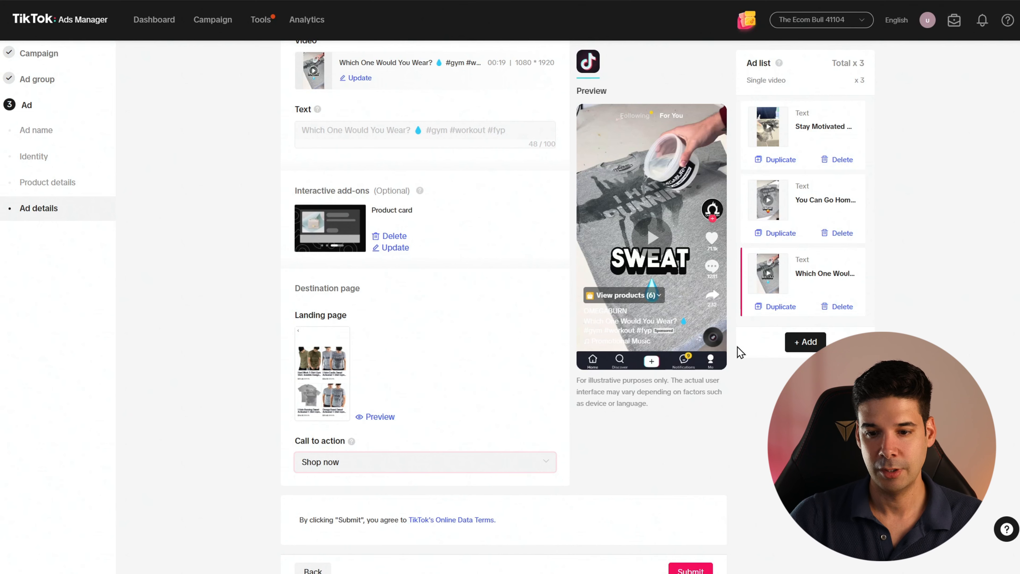
scroll(400, 158, "up", 5)
scroll(399, 189, "down", 2)
scroll(410, 226, "up", 1)
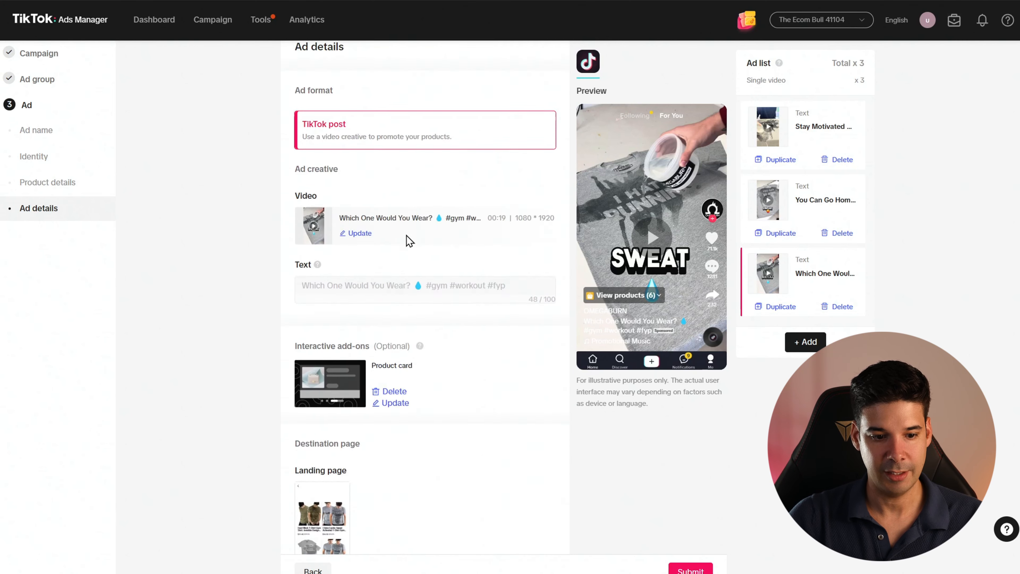
scroll(324, 300, "down", 3)
scroll(363, 296, "down", 2)
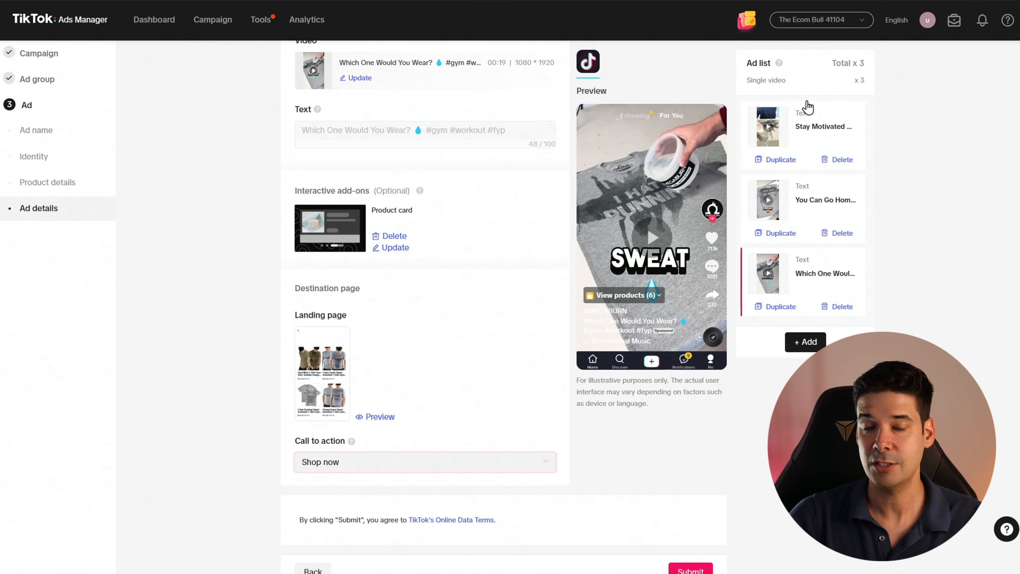
- Create a Product Card add-on for the "You Can Go Home Now" ad, with Shop now as its call to action
left_click(808, 197)
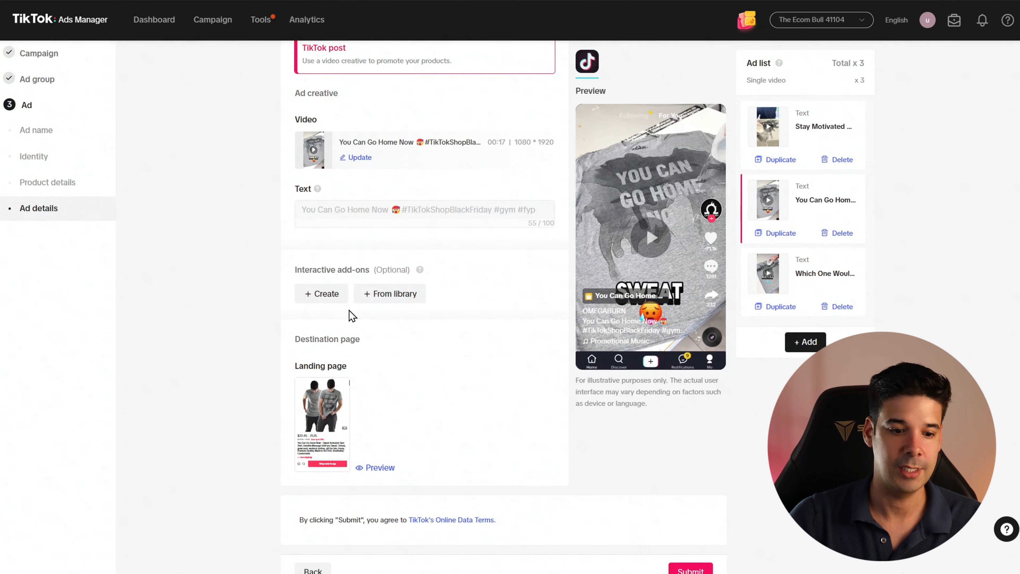
left_click(337, 304)
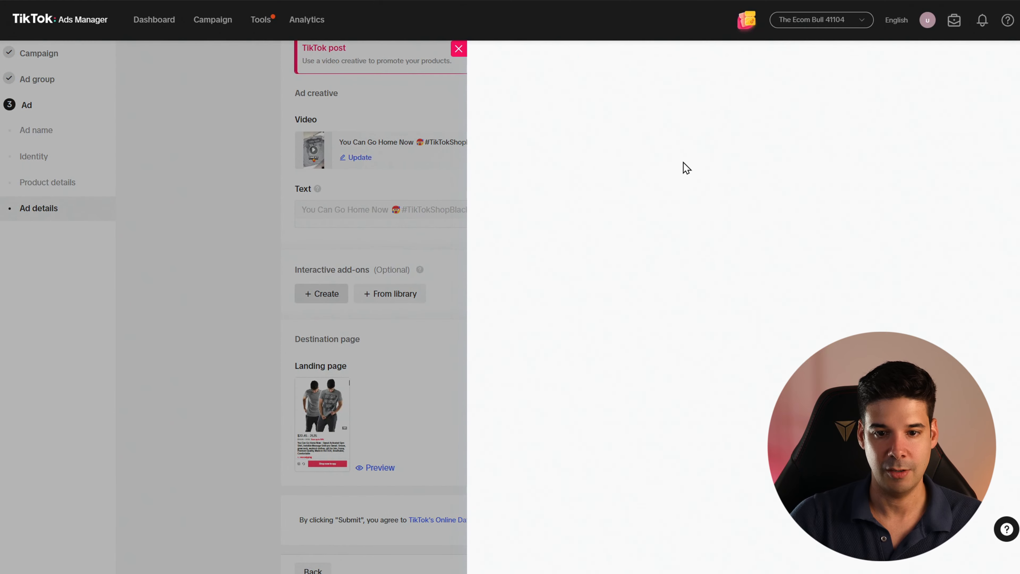
left_click(673, 353)
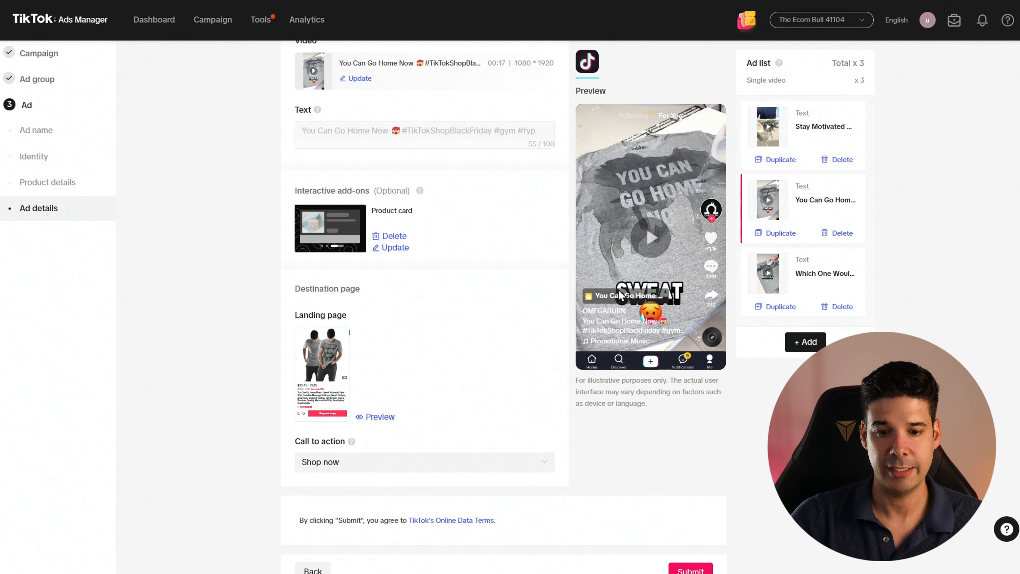
- Preview the landing page of the "You Can Go Home Now" ad through its product description and close the preview
left_click(380, 417)
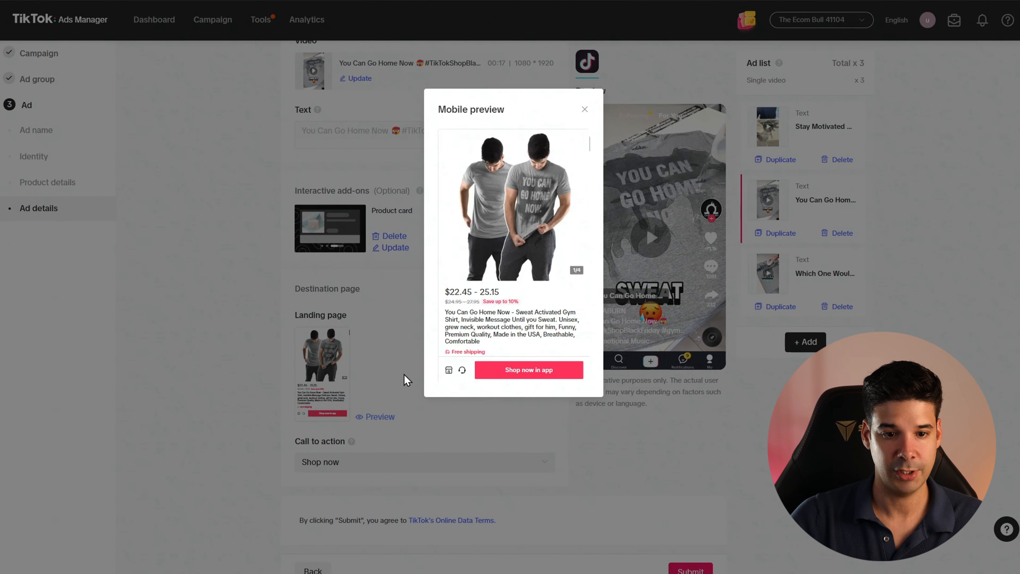
scroll(522, 280, "down", 15)
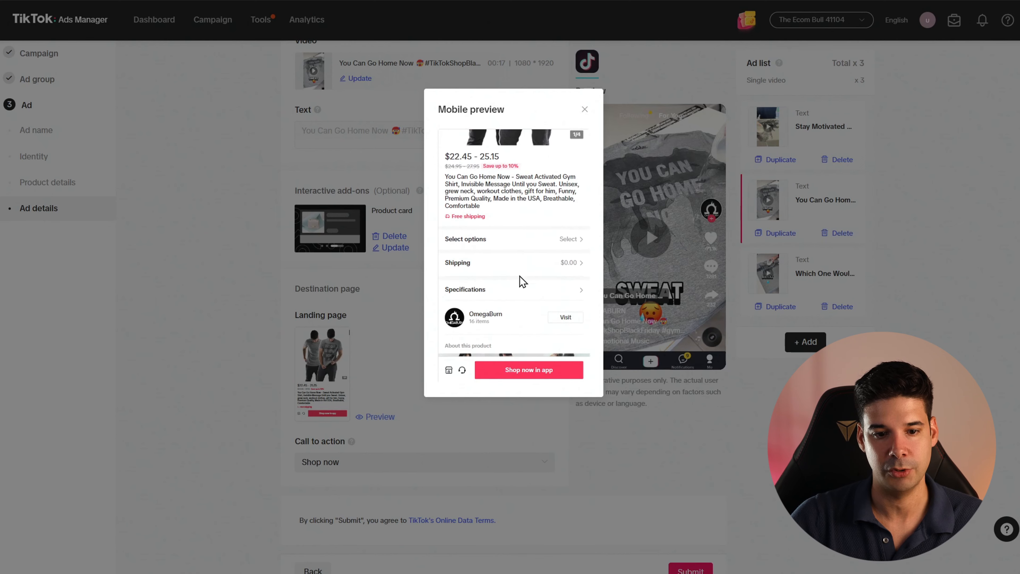
scroll(530, 290, "down", 10)
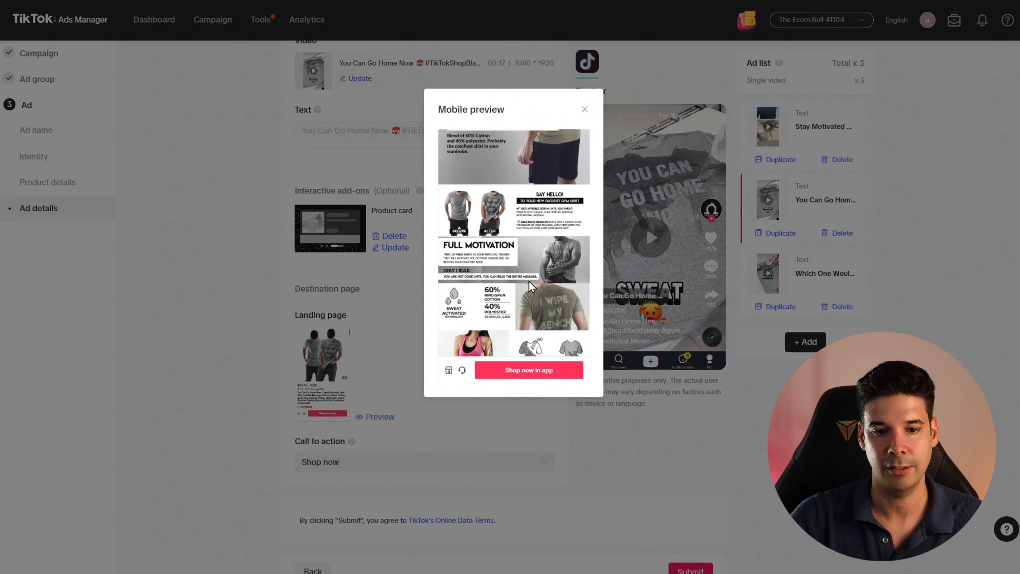
left_click(585, 111)
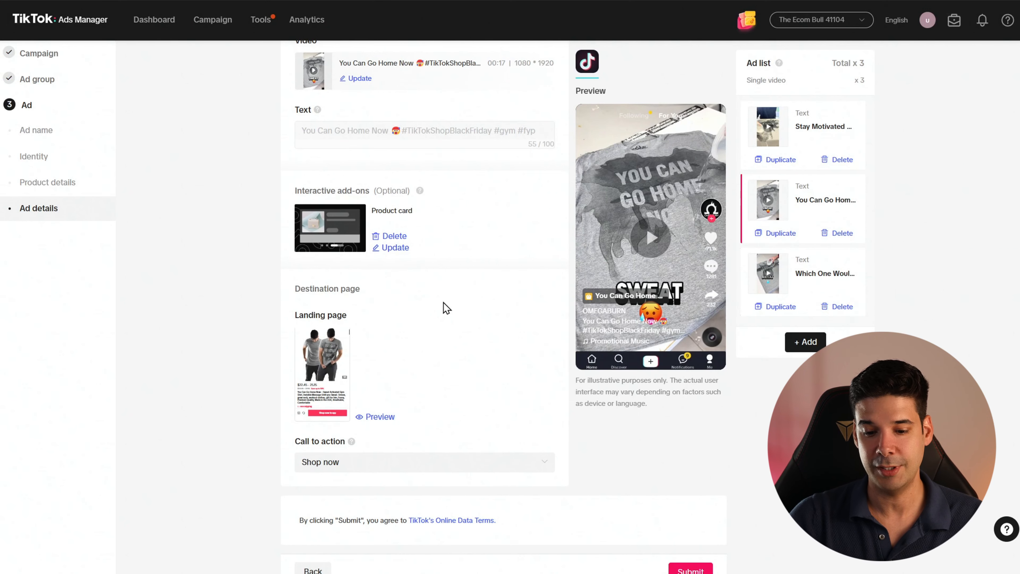
- Submit the ads and open the General campaign's ad group from the campaign list to check its ads
left_click(695, 570)
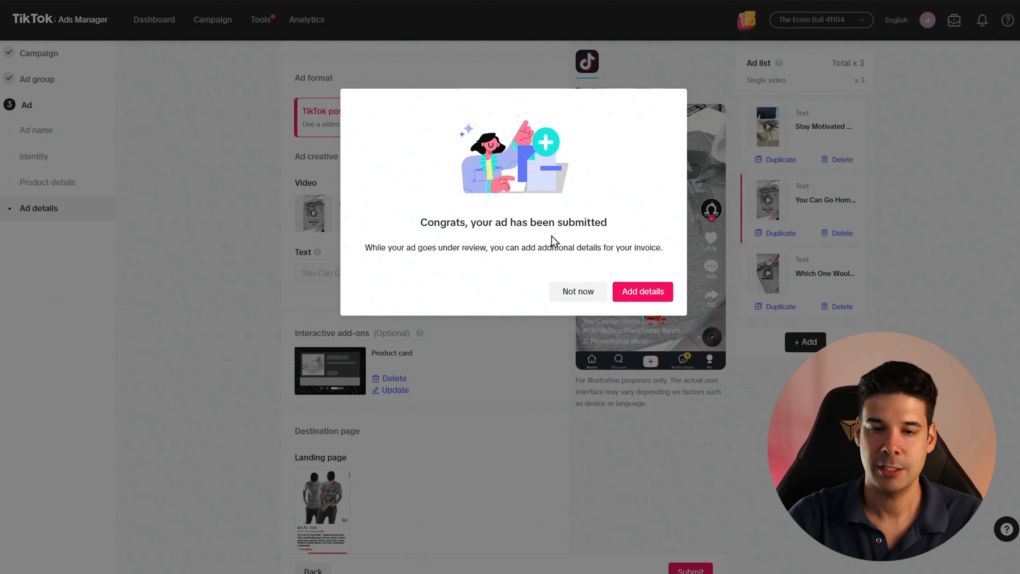
left_click(212, 21)
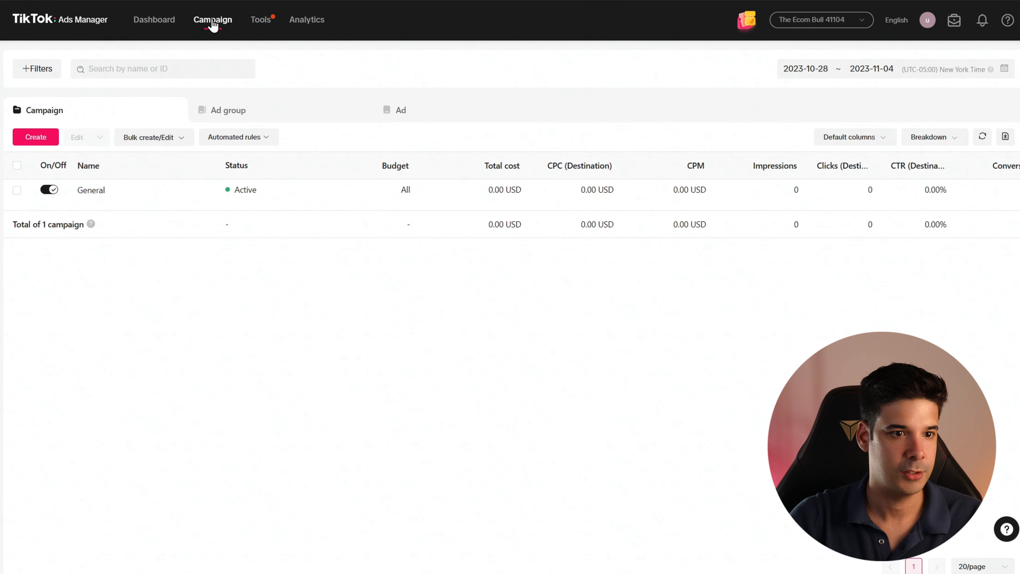
mouse_move(91, 198)
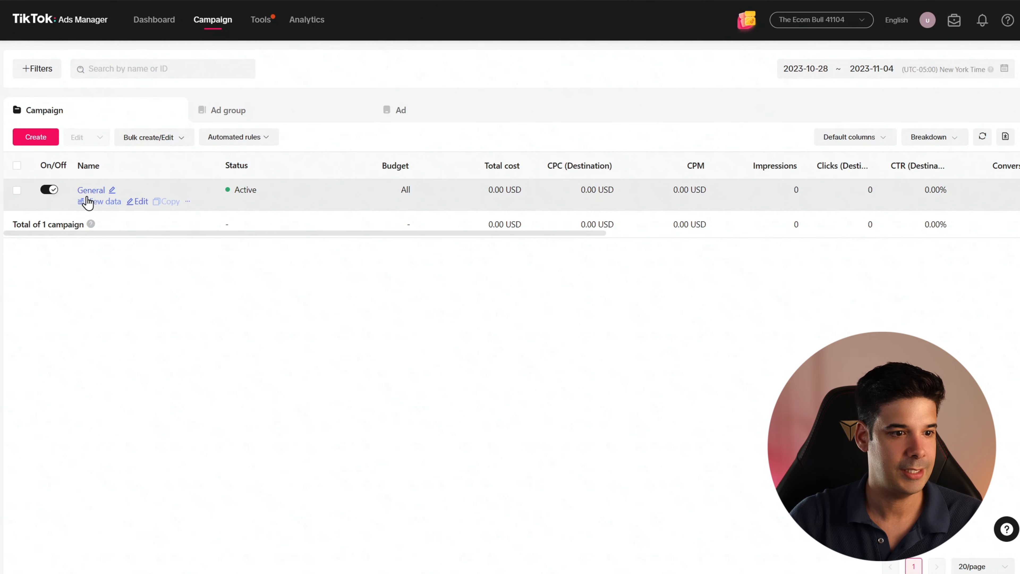
left_click(99, 191)
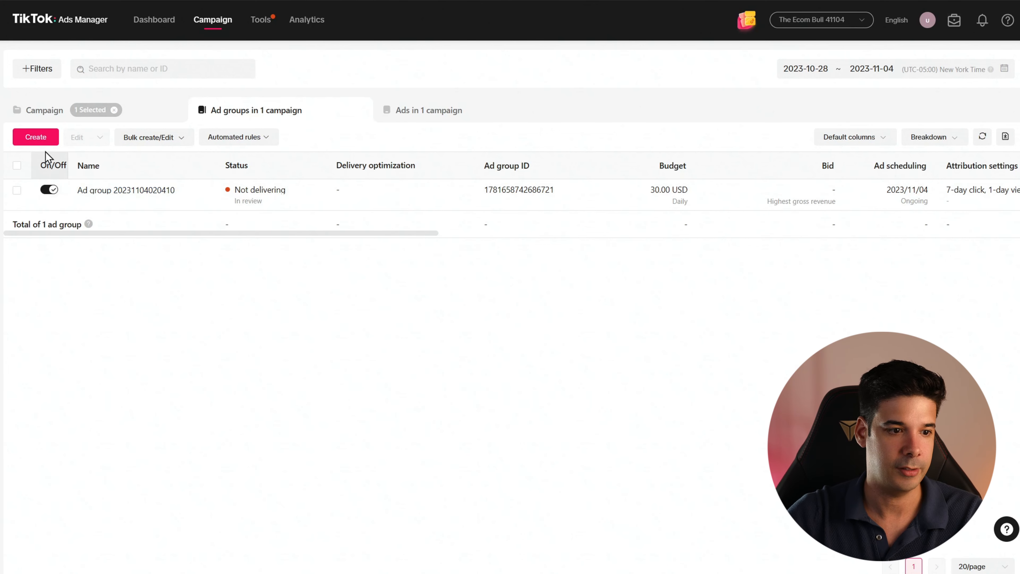
left_click(142, 191)
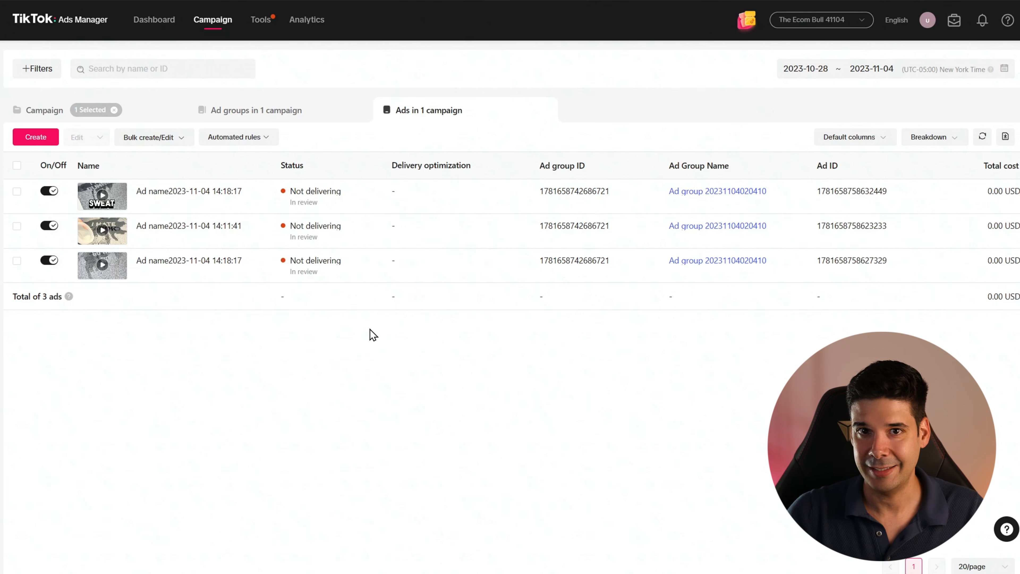
- Copy the General campaign's ad group once into a new campaign named Targeted
left_click(252, 115)
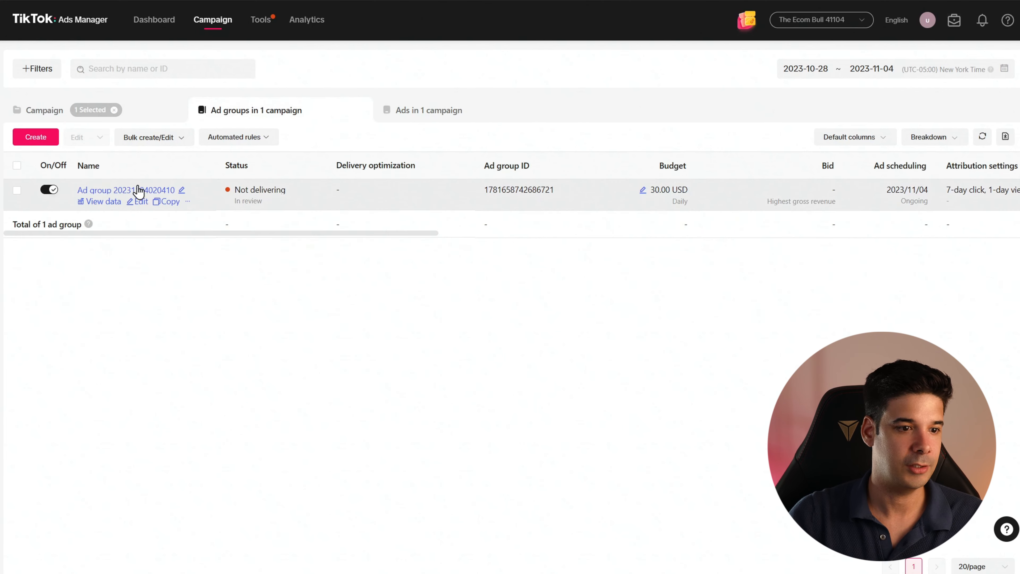
left_click(171, 202)
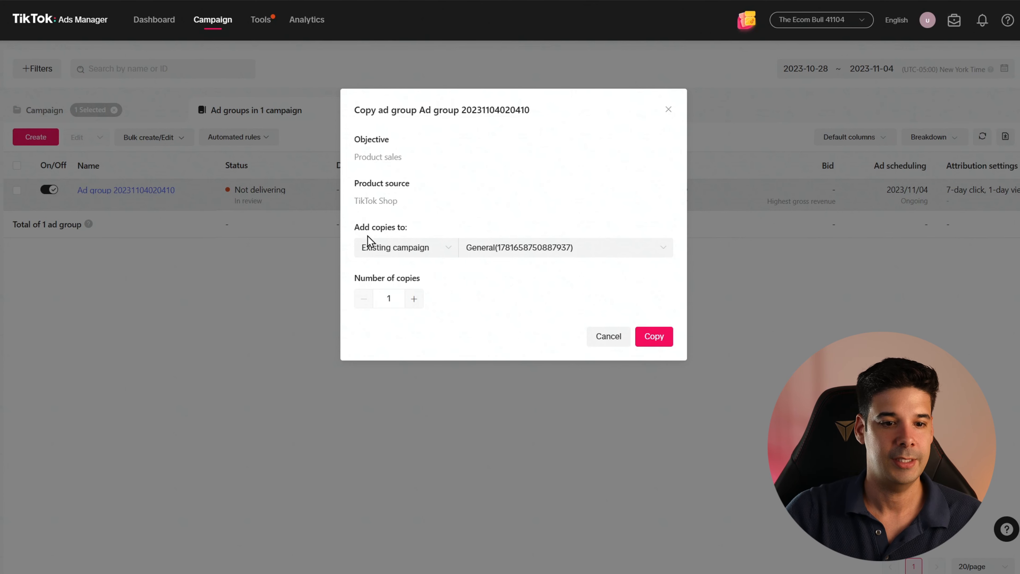
left_click(429, 254)
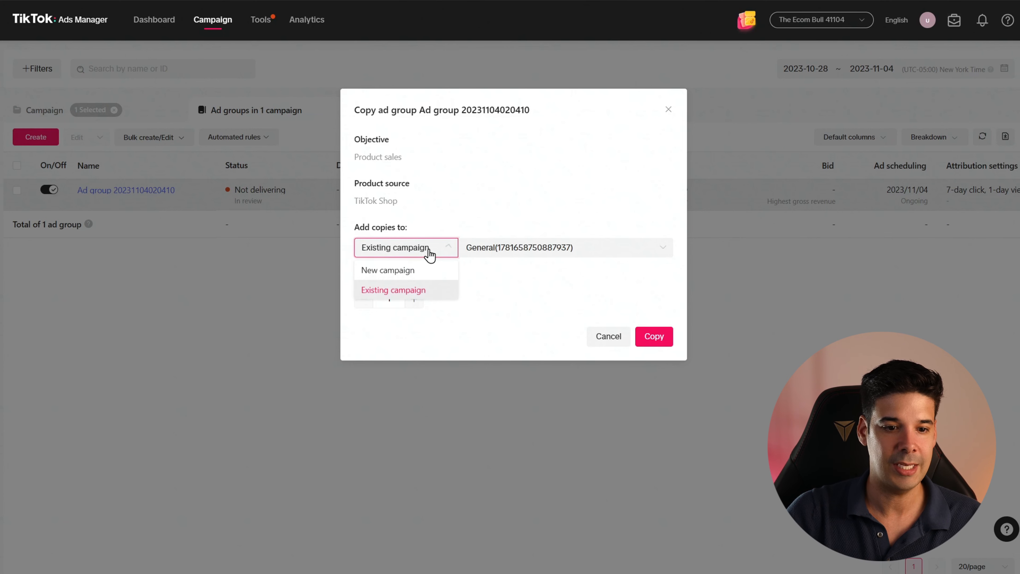
left_click(381, 275)
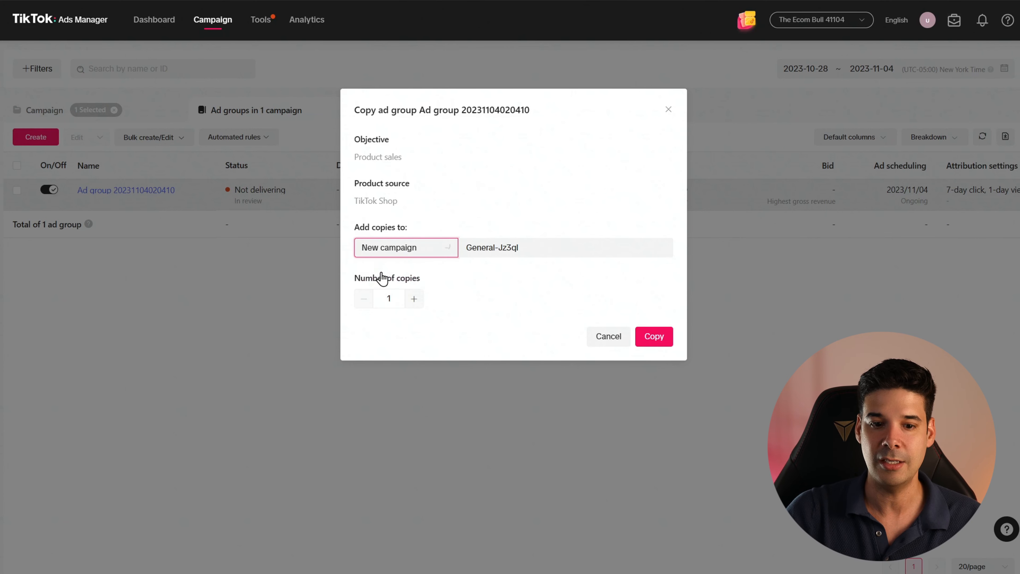
left_click_drag(536, 247, 461, 243)
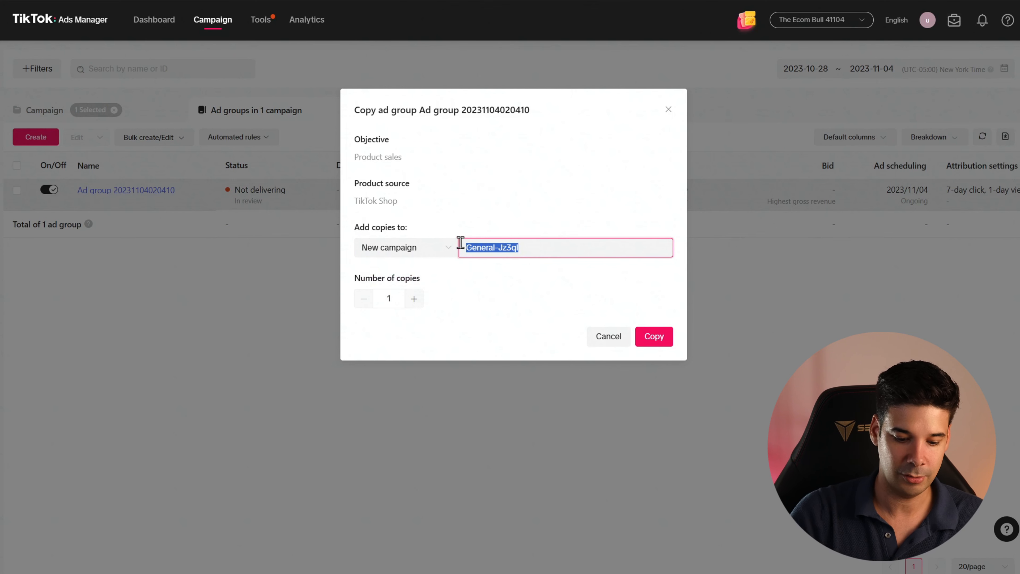
type("Targeted")
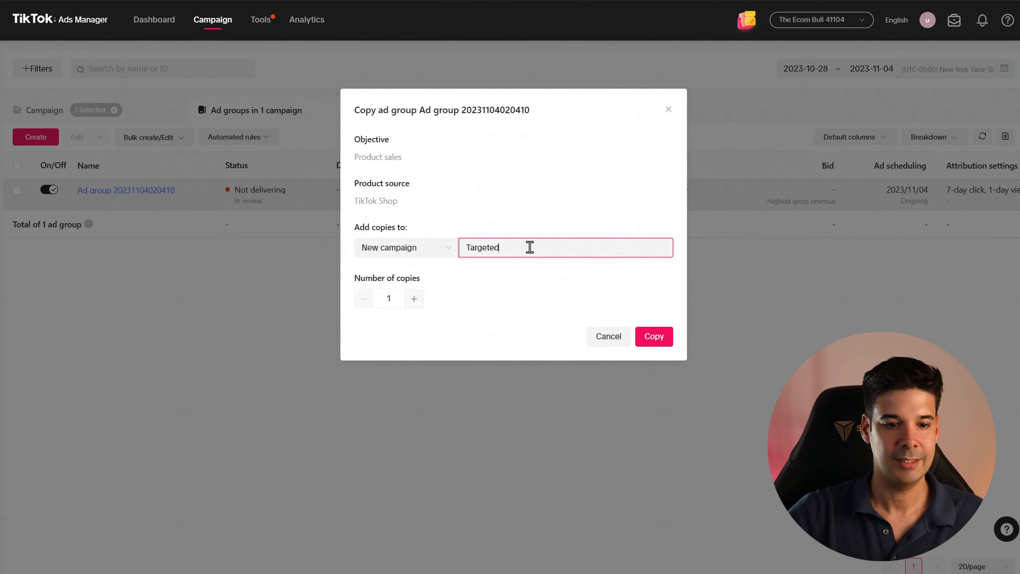
left_click(657, 337)
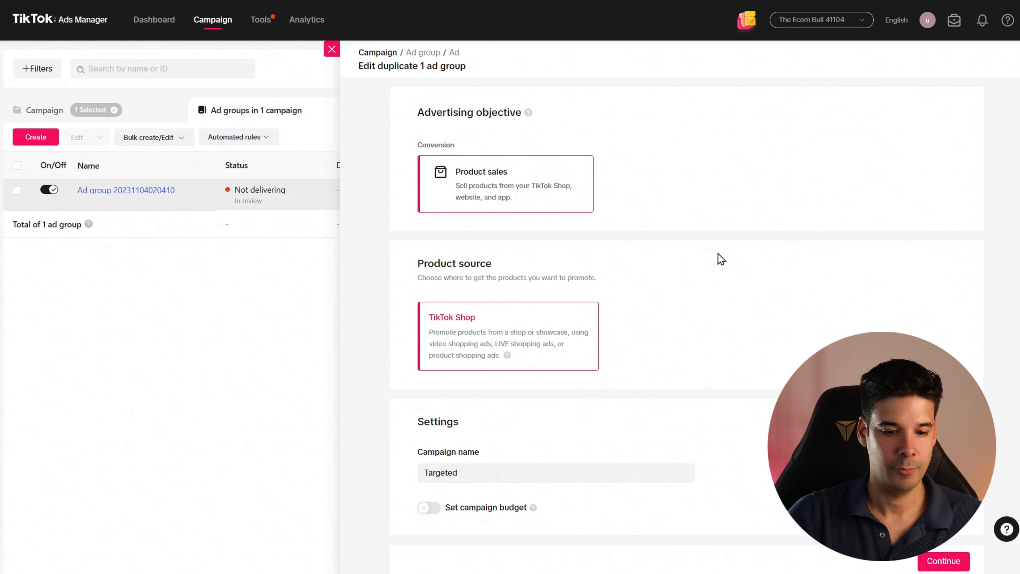
- Continue to the copied ad group's settings and add the men's clothing interest T-shirts and the interest Sports & Outdoors to its targeting
left_click(941, 561)
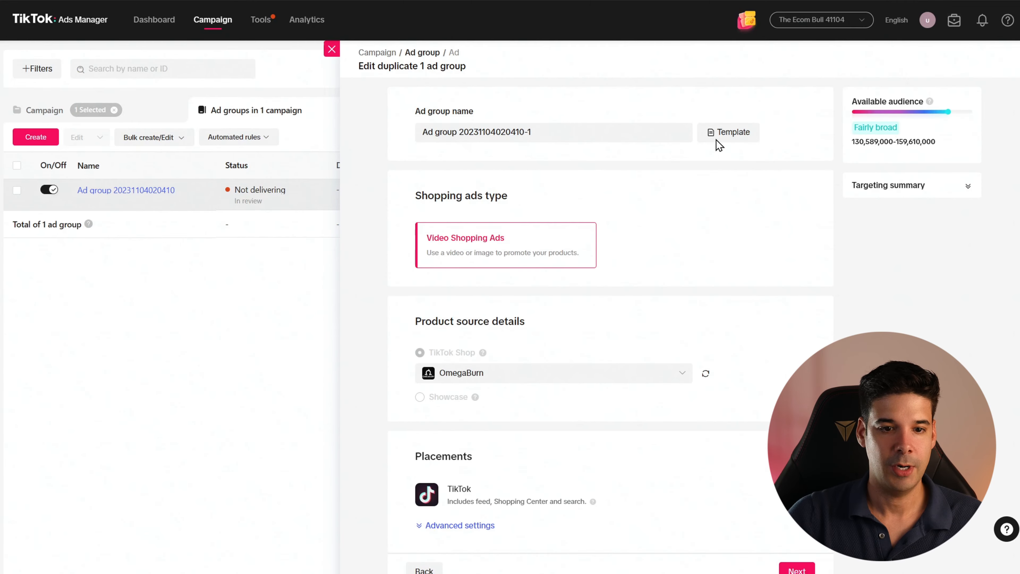
scroll(672, 278, "down", 12)
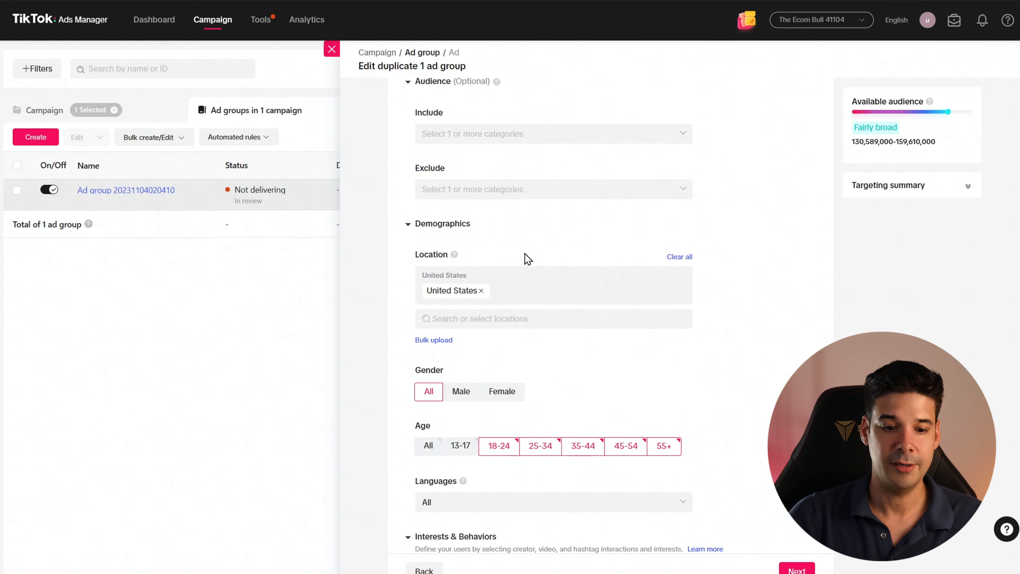
scroll(523, 385, "down", 2)
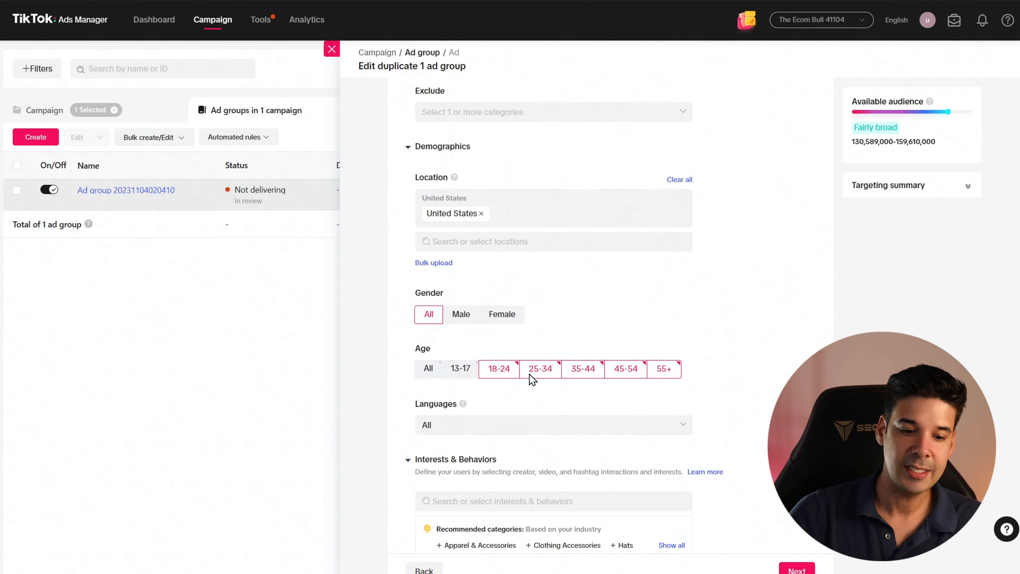
scroll(553, 402, "down", 4)
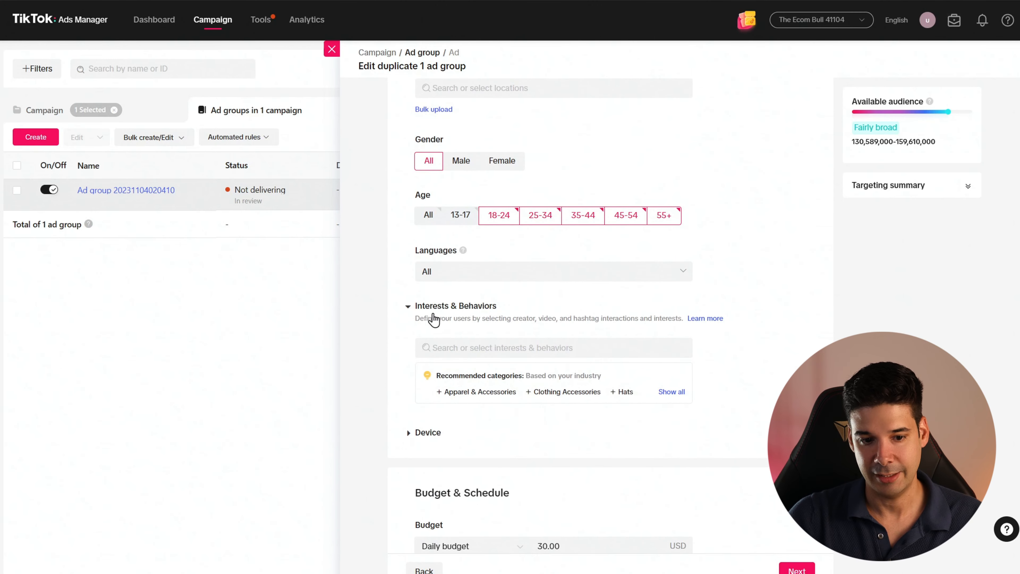
left_click(474, 355)
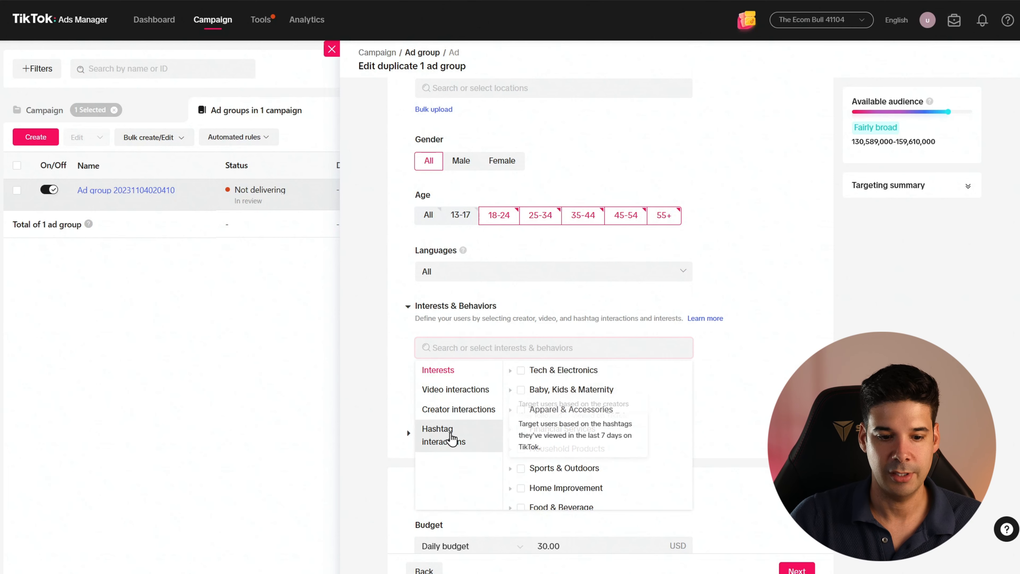
left_click(448, 440)
left_click(456, 389)
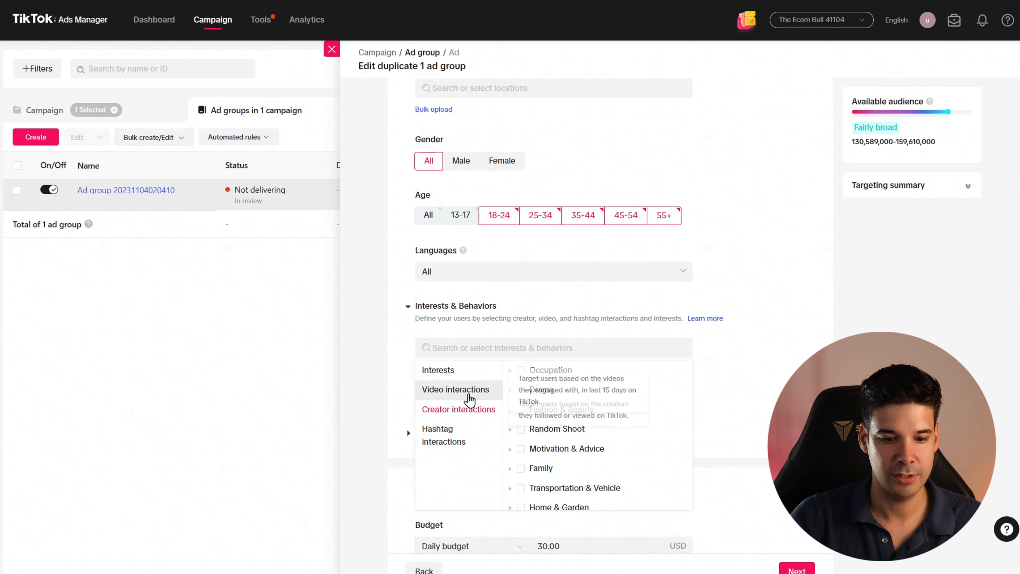
left_click(440, 370)
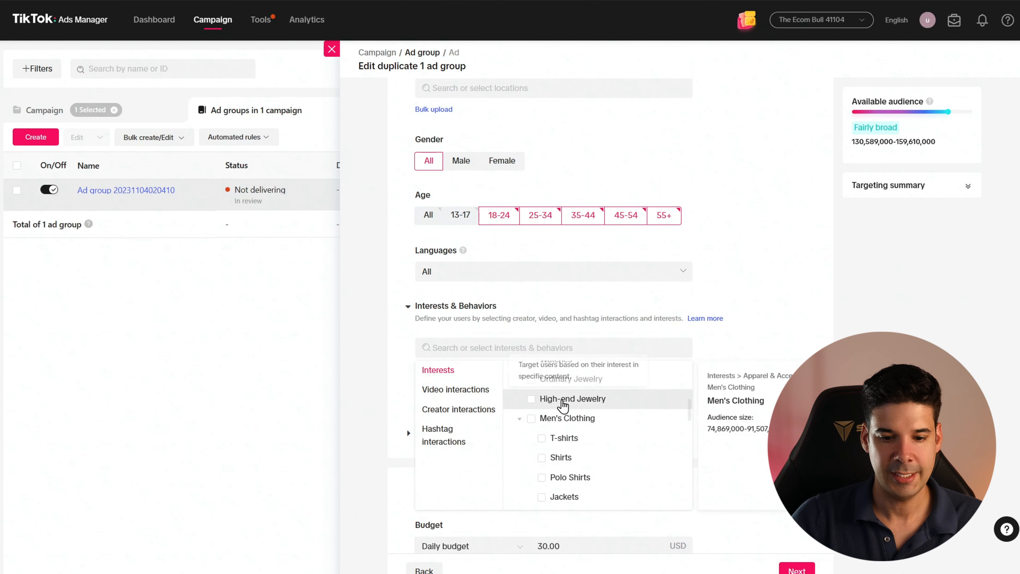
left_click(542, 438)
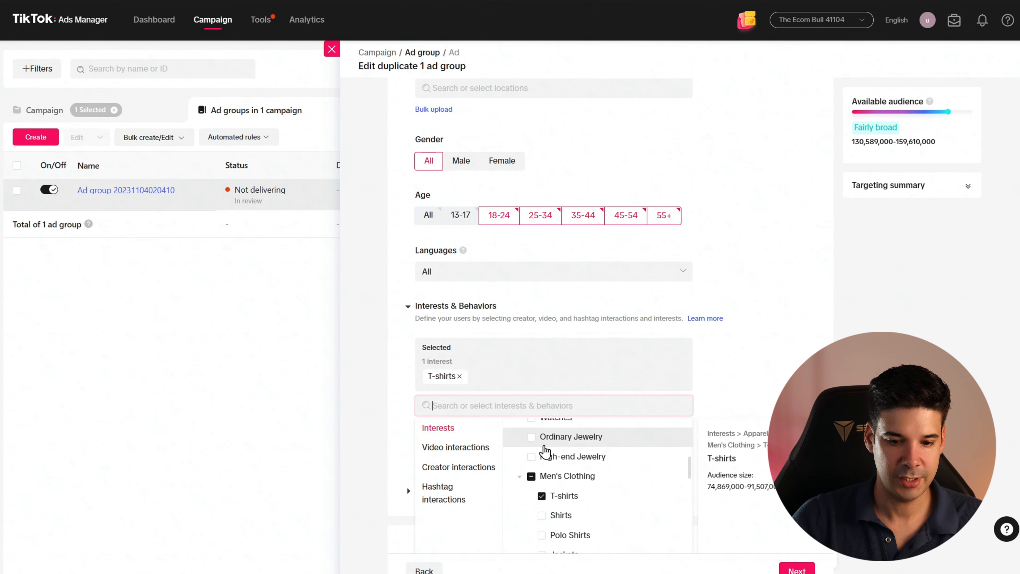
scroll(572, 475, "down", 6)
scroll(575, 473, "down", 5)
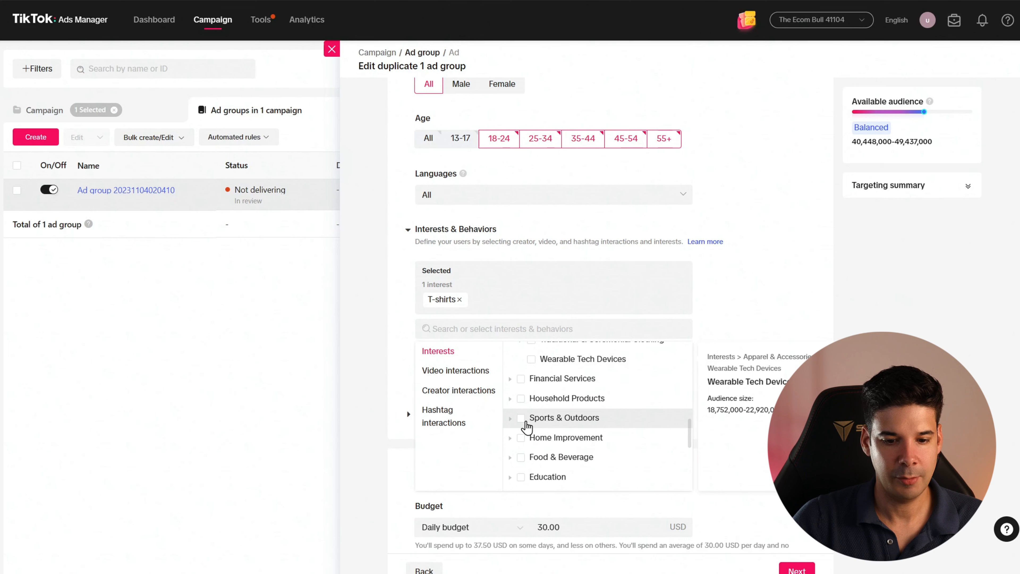
left_click(521, 419)
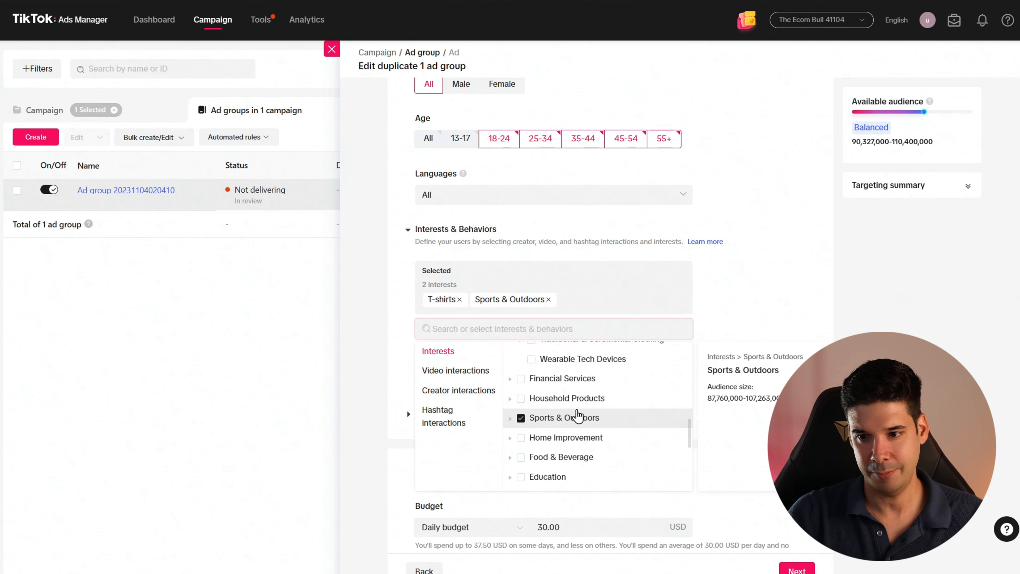
- Add the Fitness & Health creator interaction to the ad group's targeting and view the available hashtag interactions
left_click(449, 392)
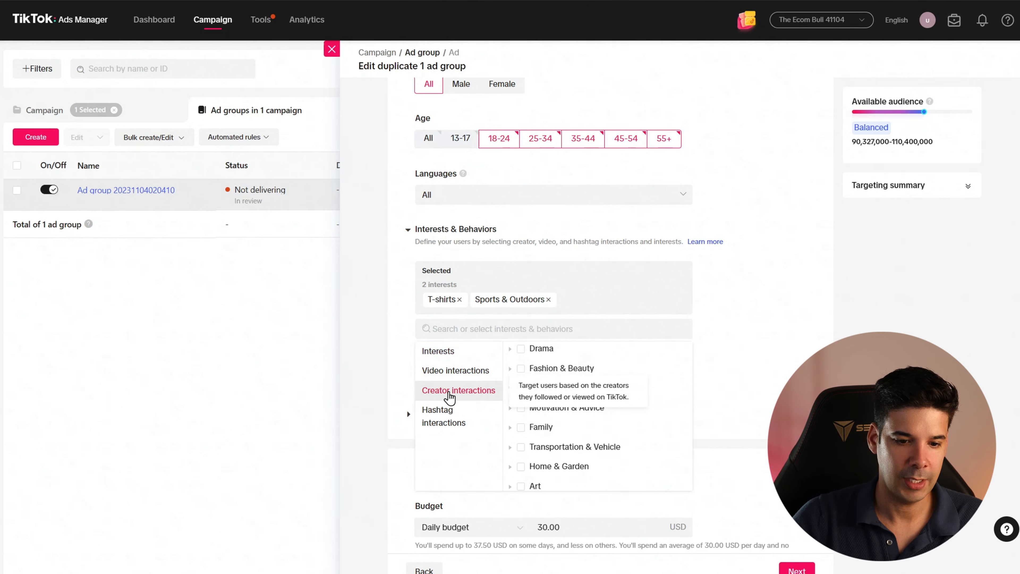
scroll(572, 408, "down", 3)
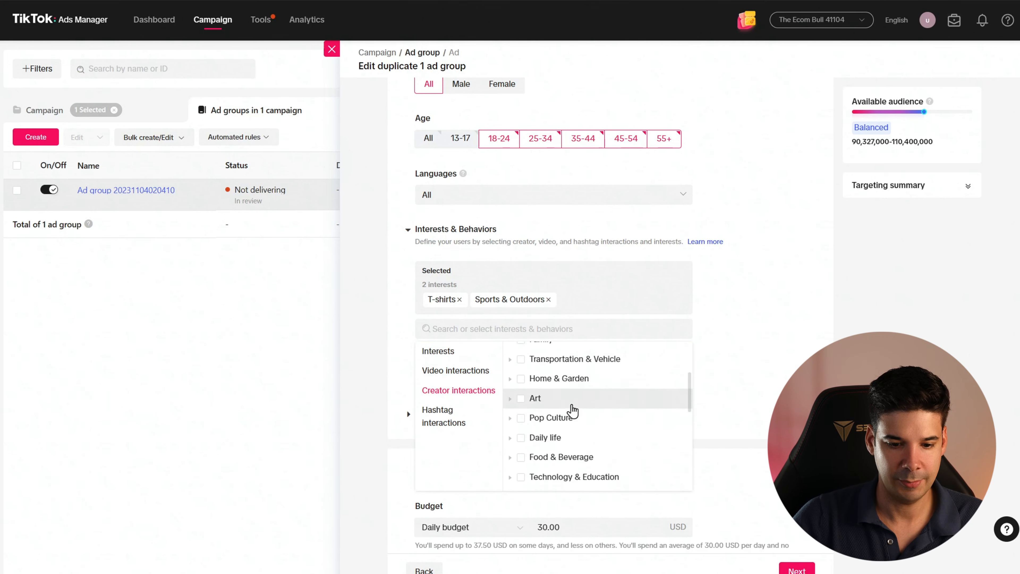
scroll(571, 410, "down", 4)
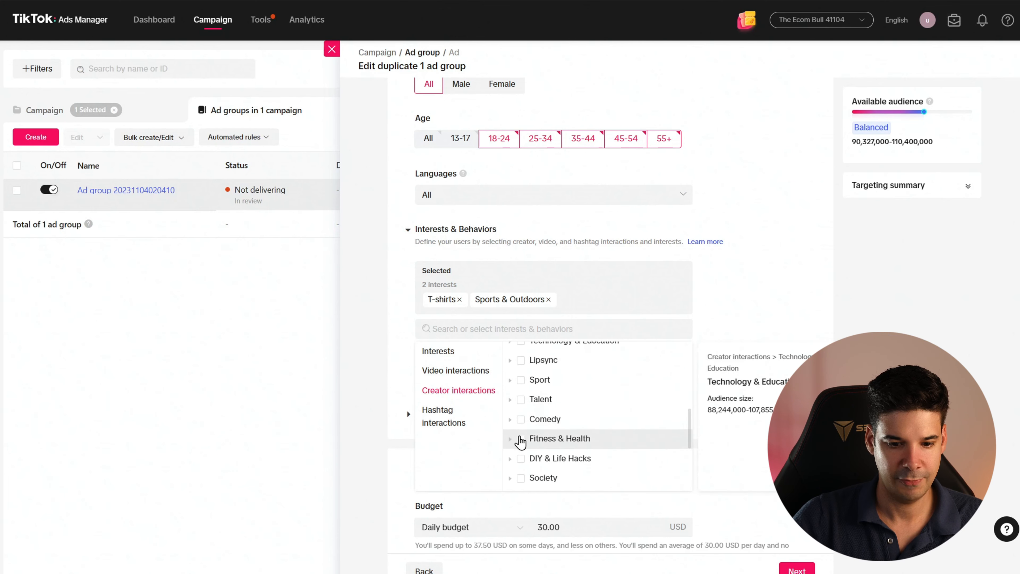
left_click(522, 440)
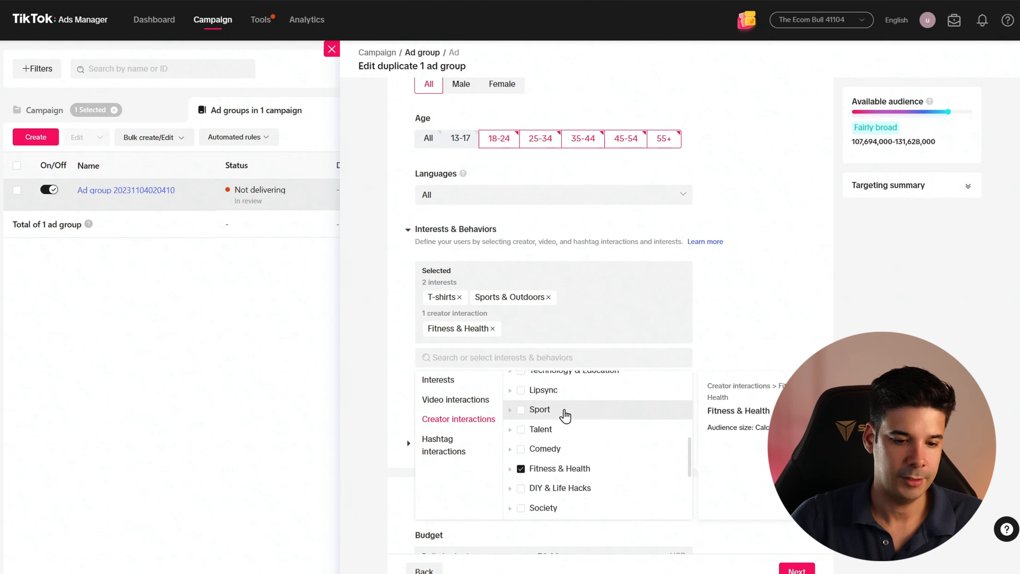
left_click(462, 440)
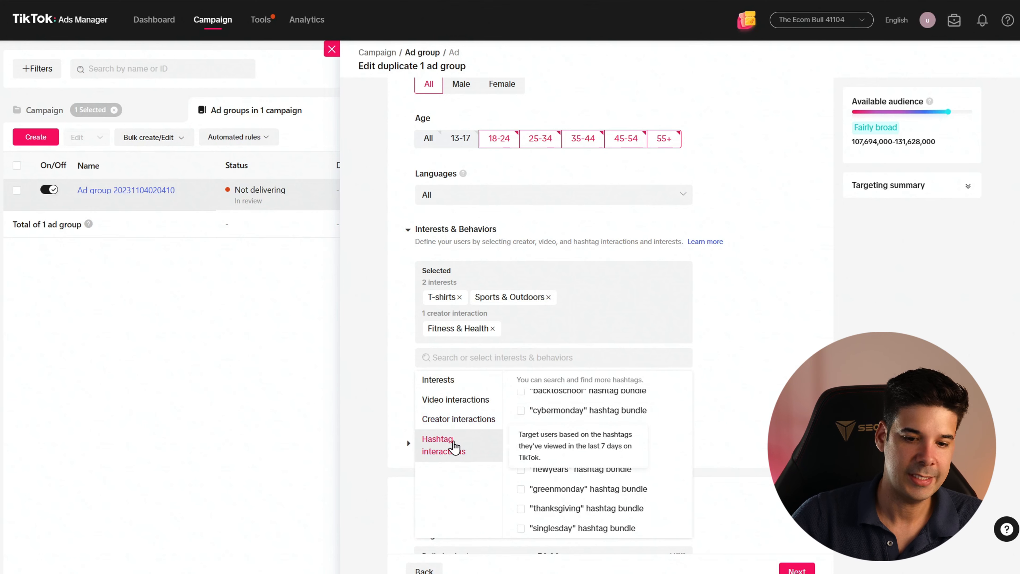
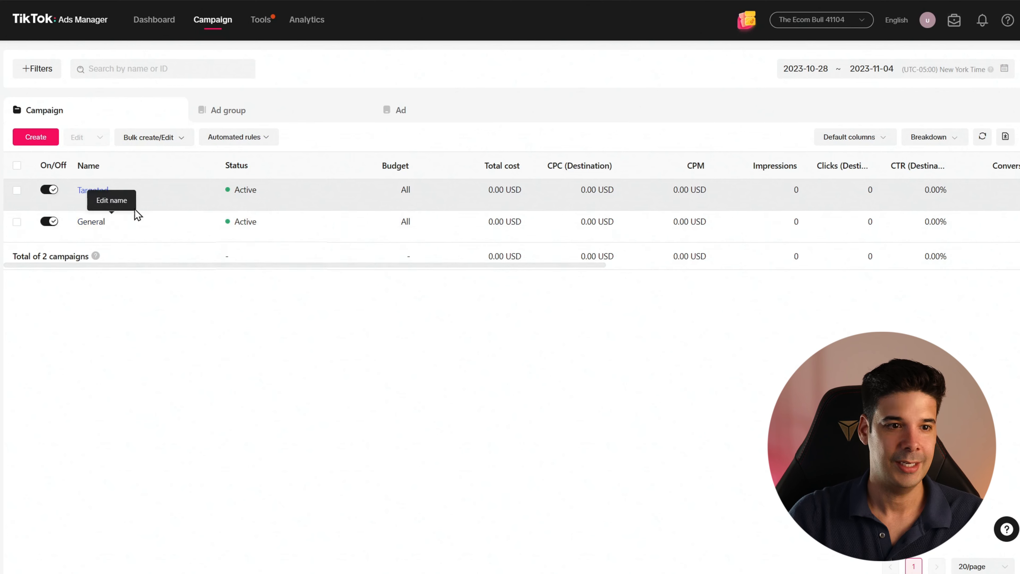
- Open the Audience manager and start creating a custom audience of the Shop Activity type
mouse_move(260, 29)
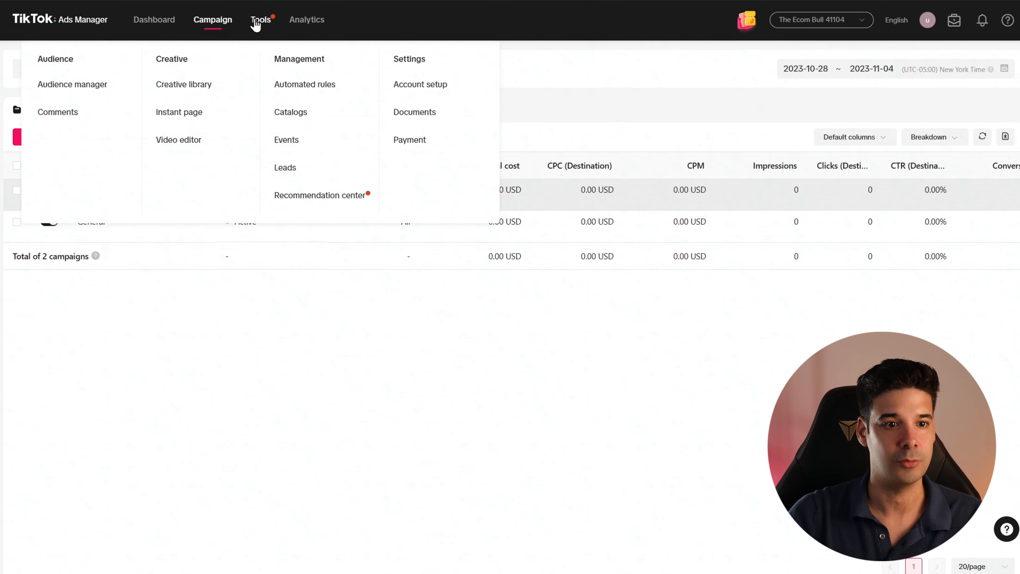
left_click(76, 85)
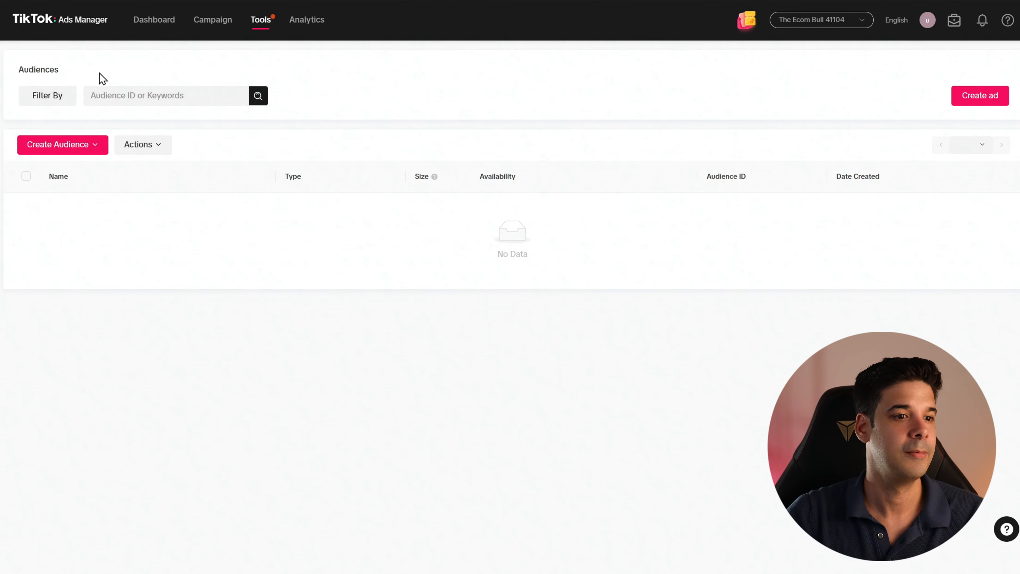
left_click(73, 149)
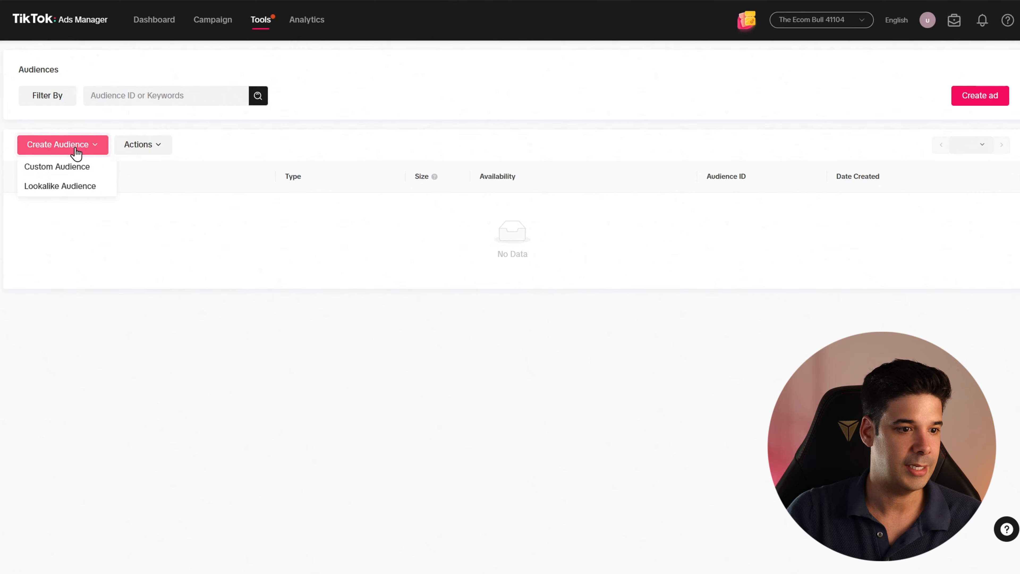
left_click(70, 167)
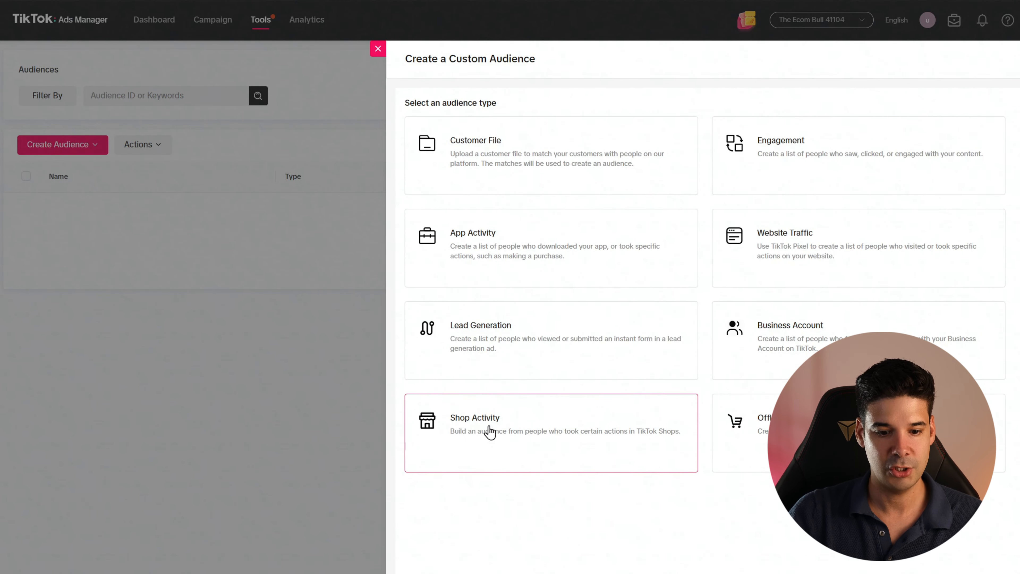
left_click(479, 434)
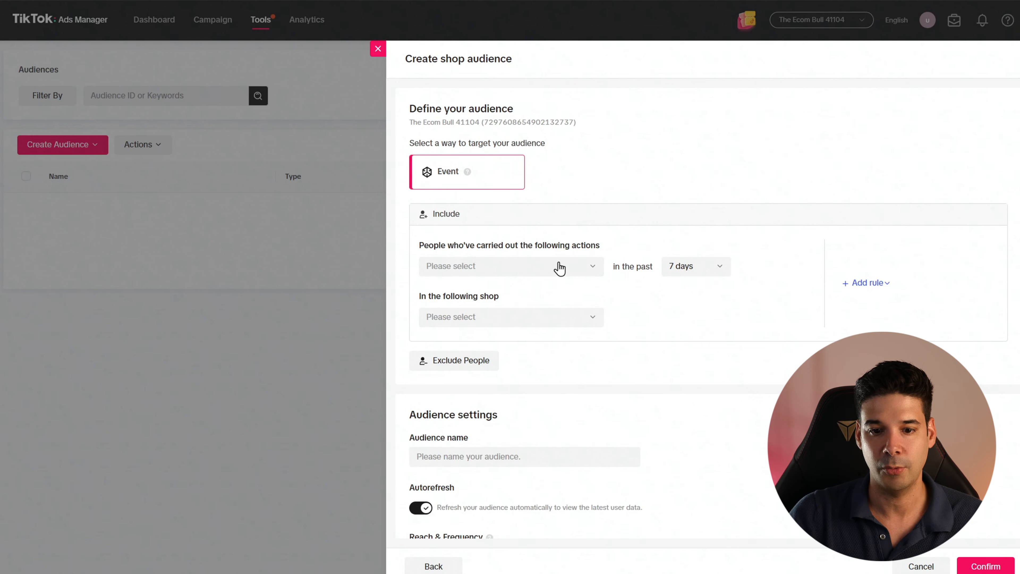
- Include people with a Product Details Page View in the past 60 days in the OmegaBurn shop
left_click(554, 268)
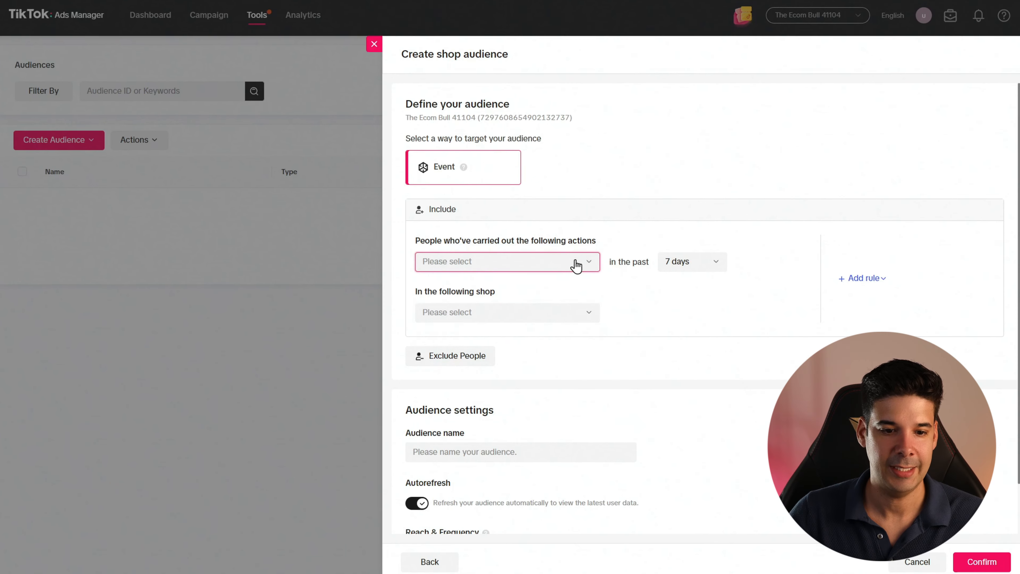
left_click(574, 270)
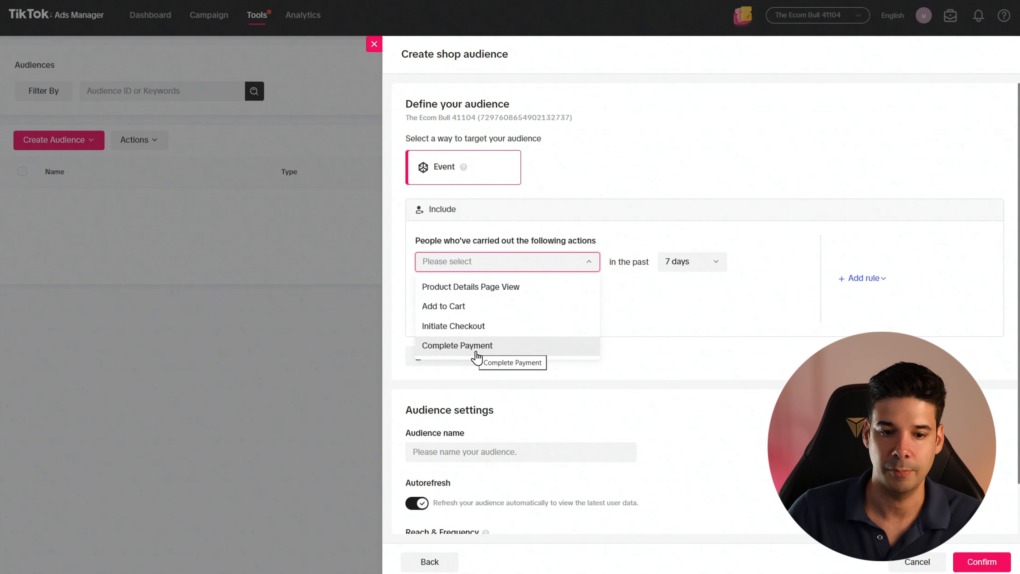
left_click(506, 288)
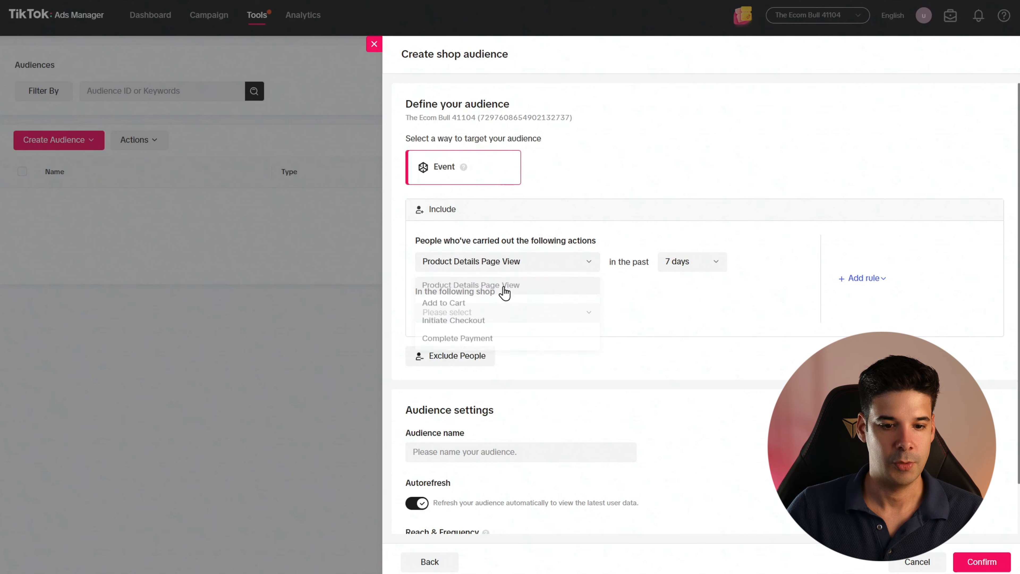
left_click(696, 265)
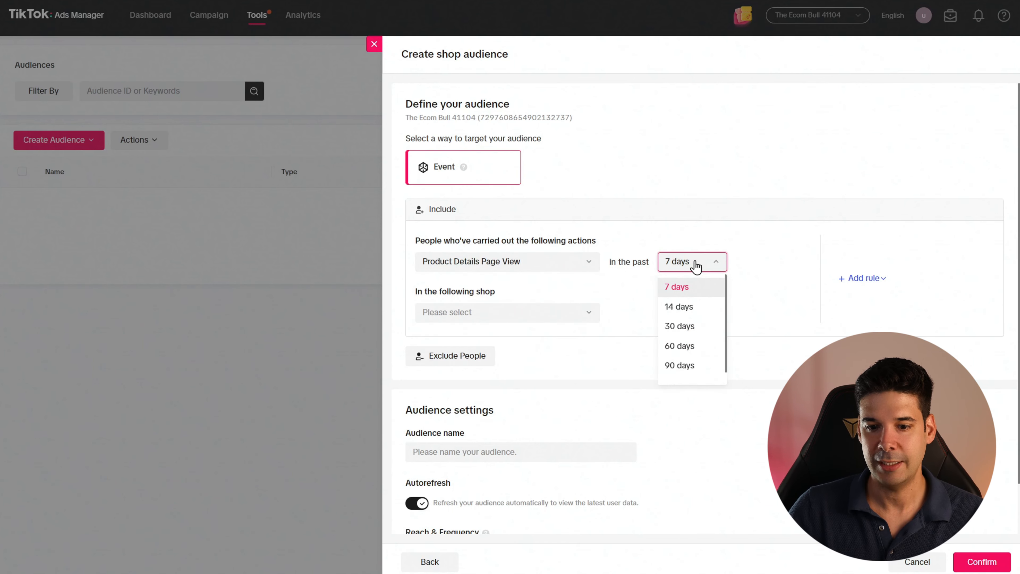
left_click(681, 346)
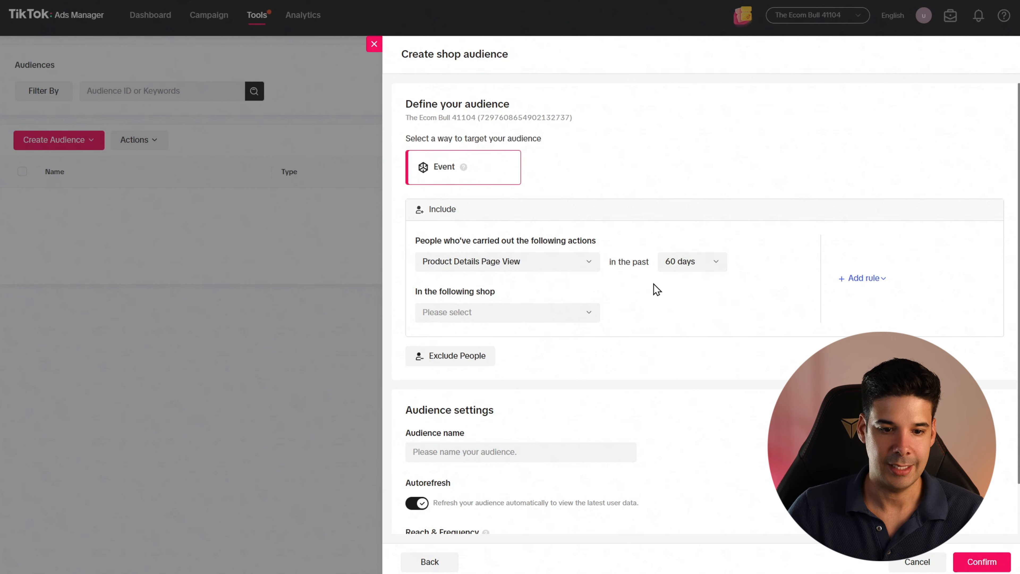
left_click(551, 313)
left_click(424, 335)
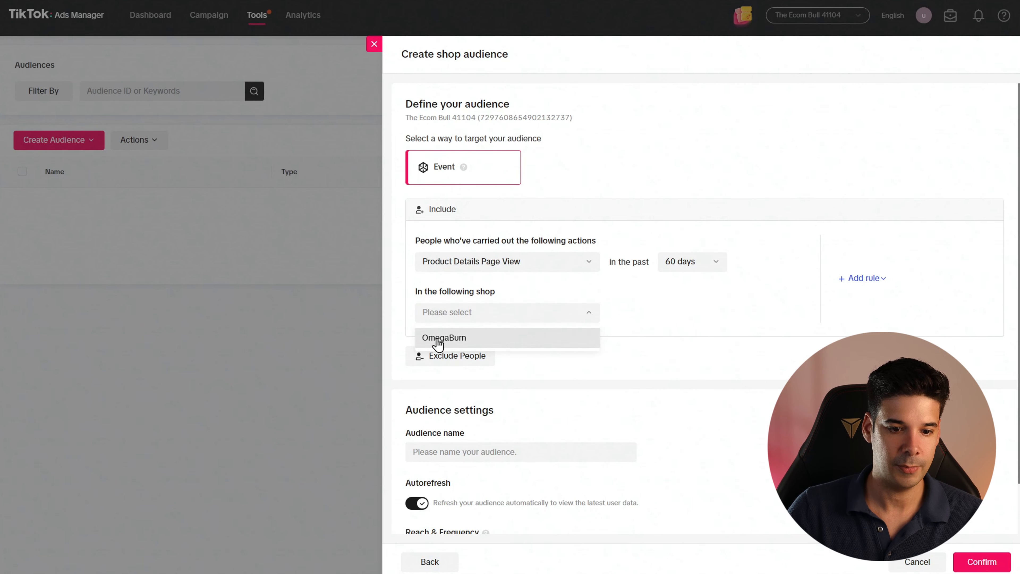
scroll(539, 308, "down", 2)
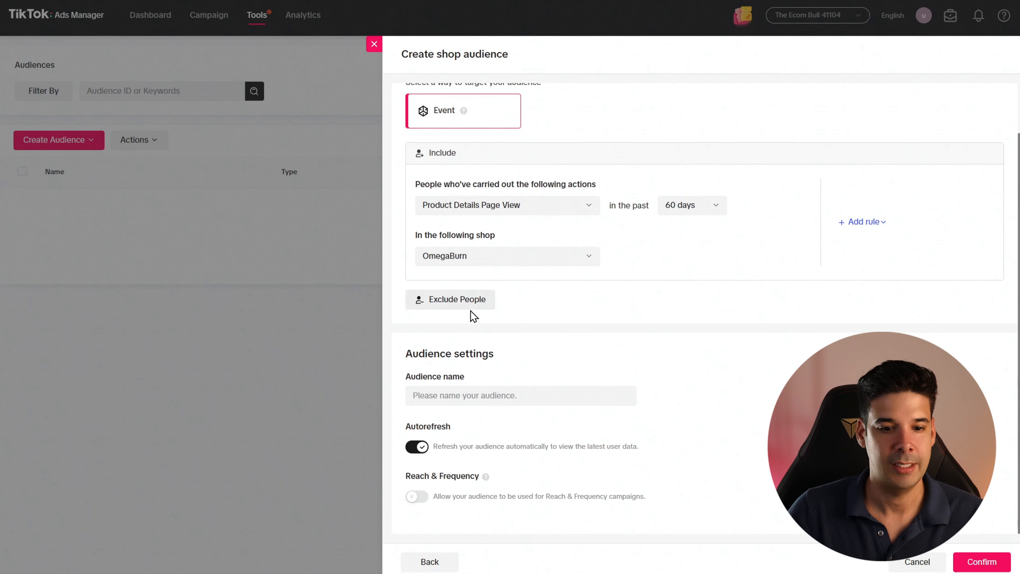
- Exclude people with a Complete Payment in the past 14 days in the OmegaBurn shop from the audience
left_click(453, 299)
left_click(490, 355)
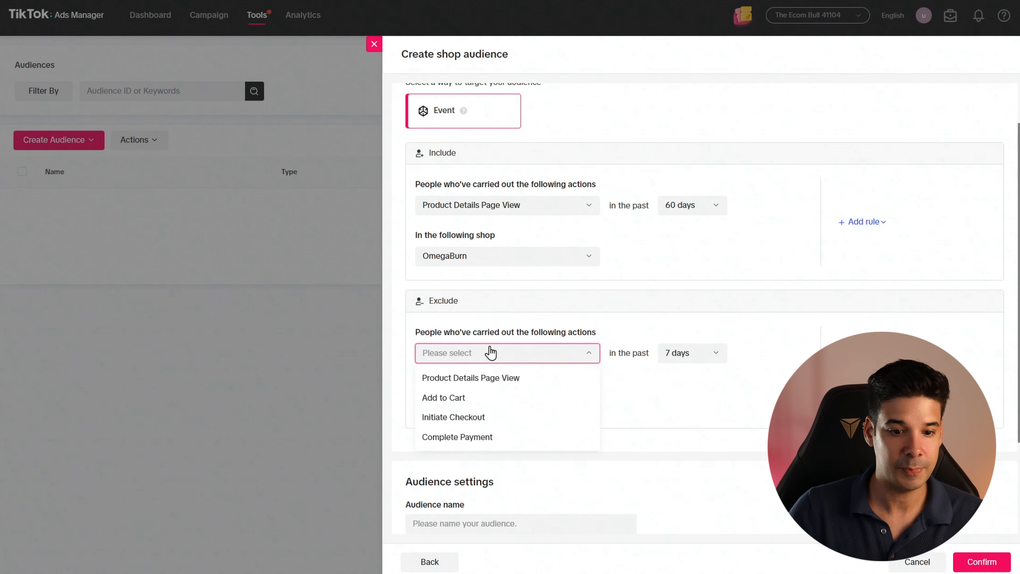
left_click(485, 439)
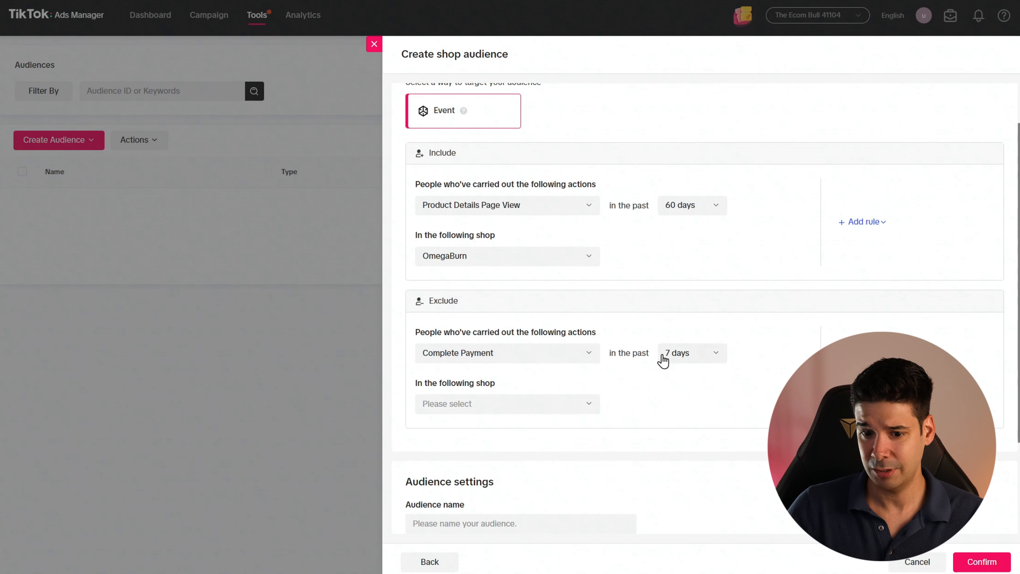
left_click(713, 357)
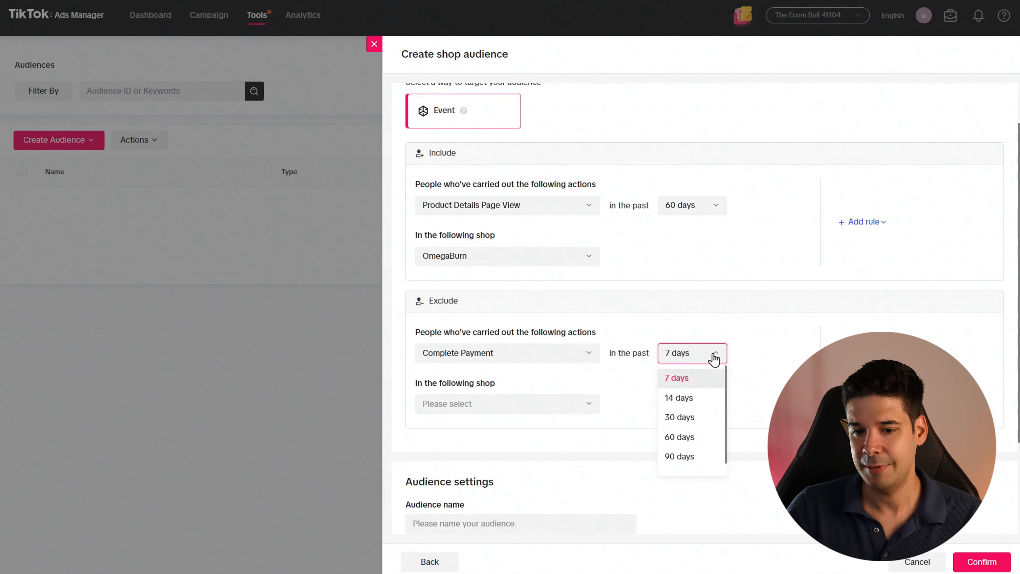
left_click(683, 397)
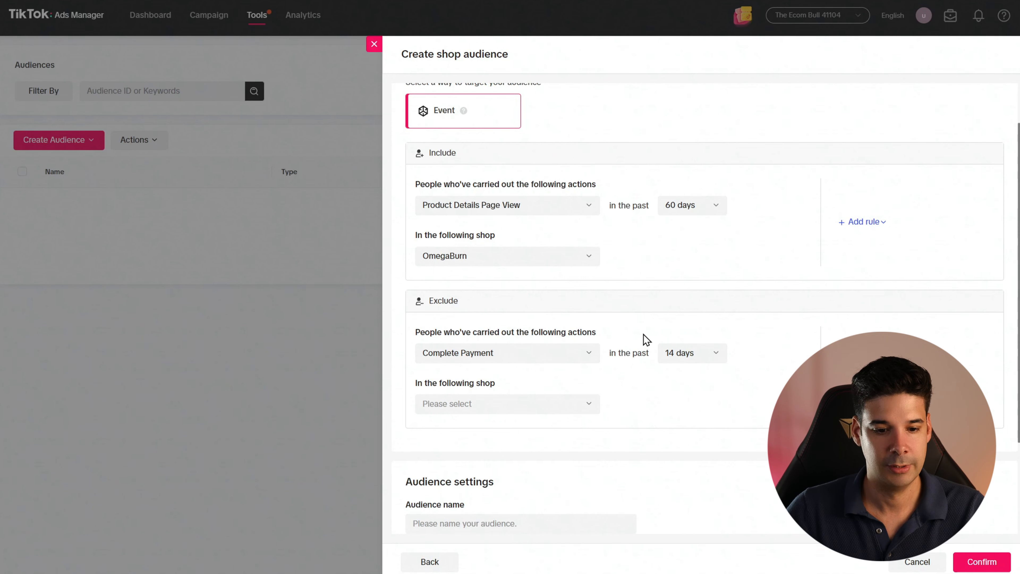
left_click(530, 407)
left_click(481, 429)
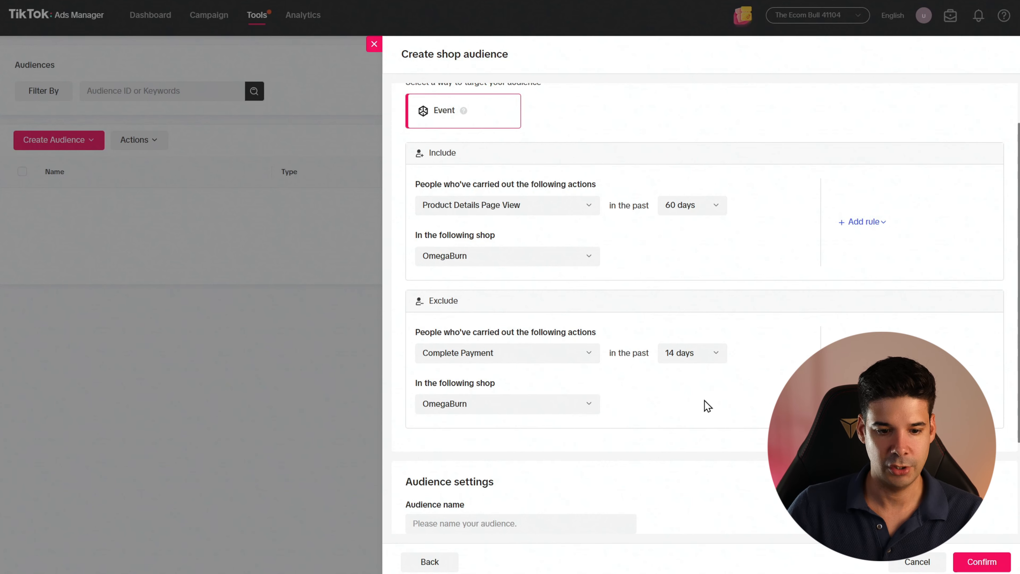
- Name the audience "Viewed Product Page (60) days - Did not buy (14) days" and create it
scroll(636, 380, "down", 3)
left_click(541, 400)
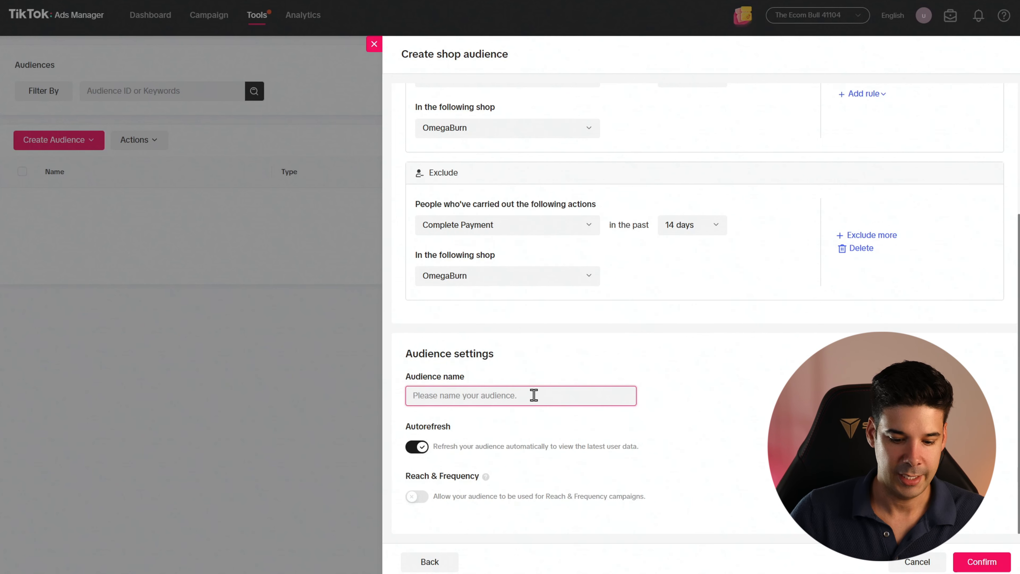
type("Viewed Product Page (60) days - Did not buy (14) days")
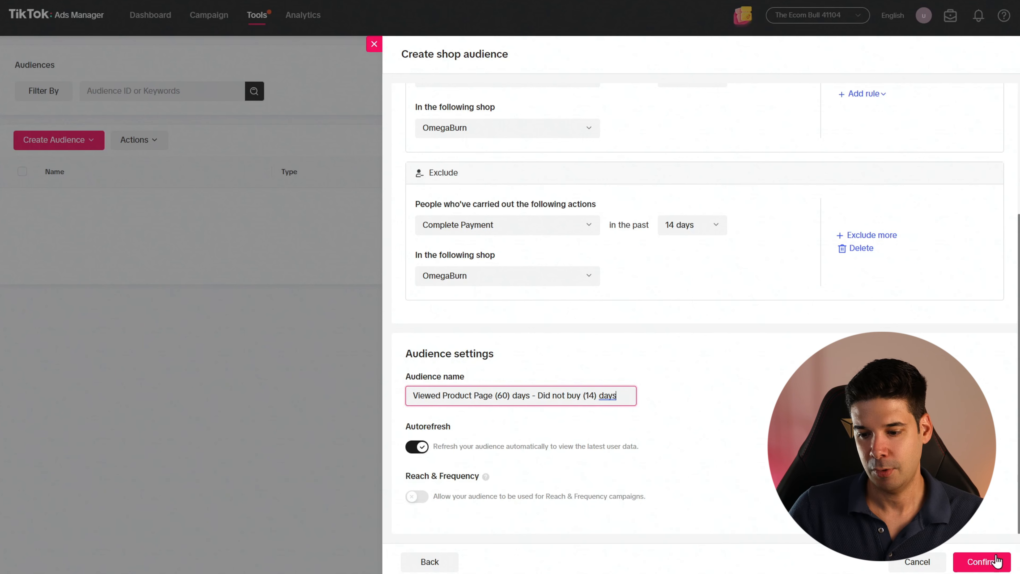
left_click(980, 563)
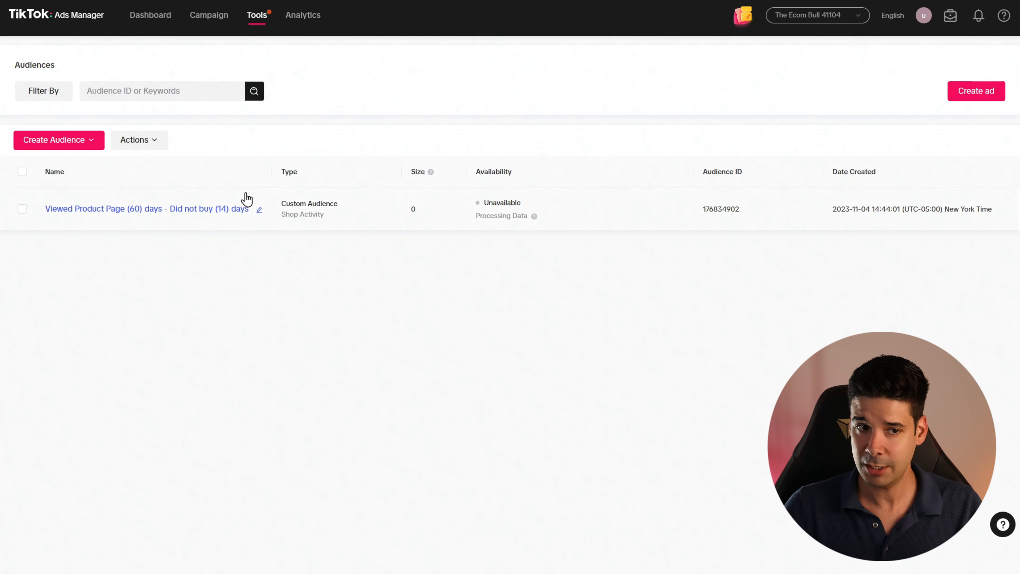
- Go to the campaign list and start a new campaign in Custom mode with the Product sales objective
left_click(209, 20)
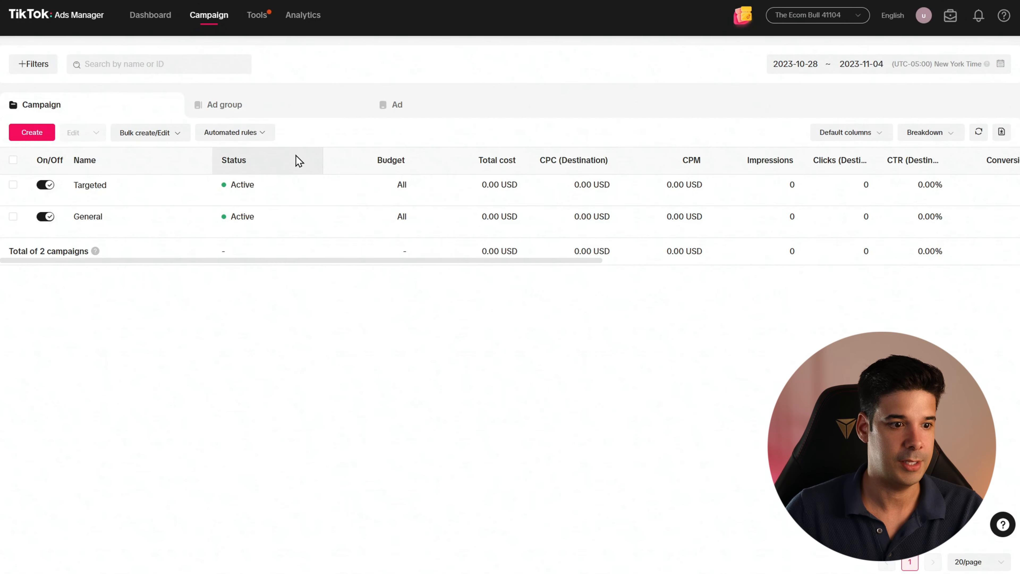
left_click(39, 139)
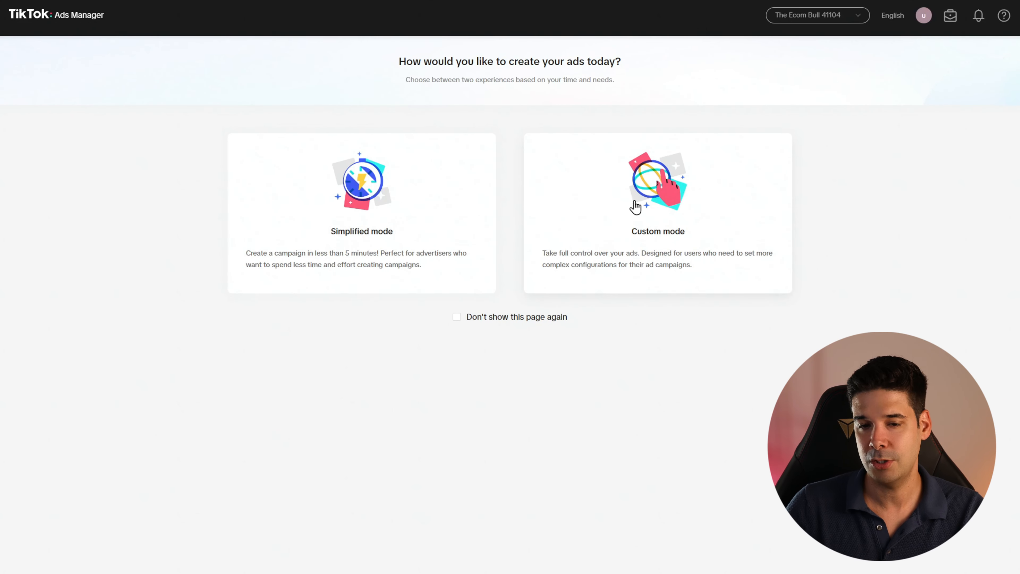
left_click(674, 226)
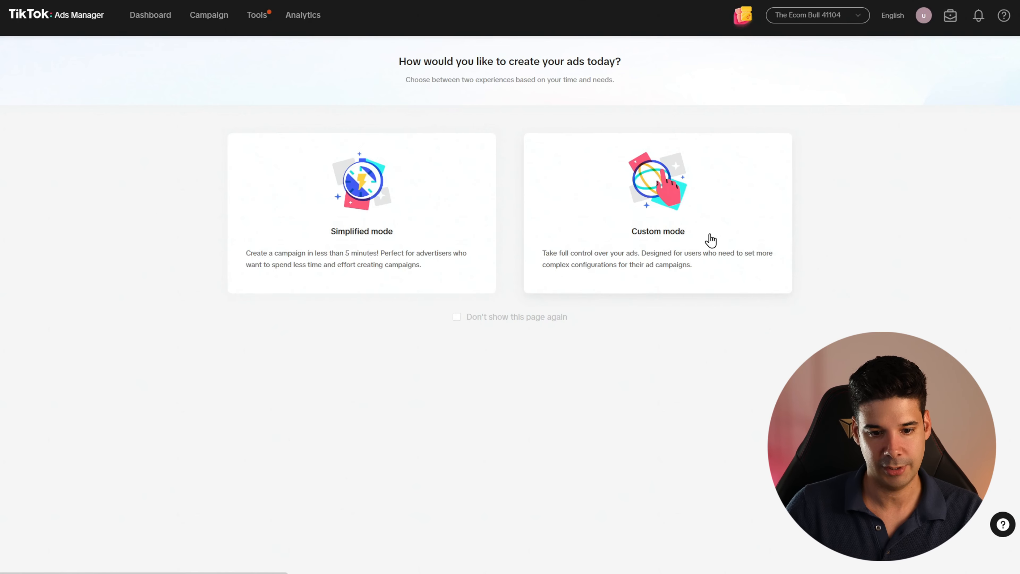
left_click(756, 407)
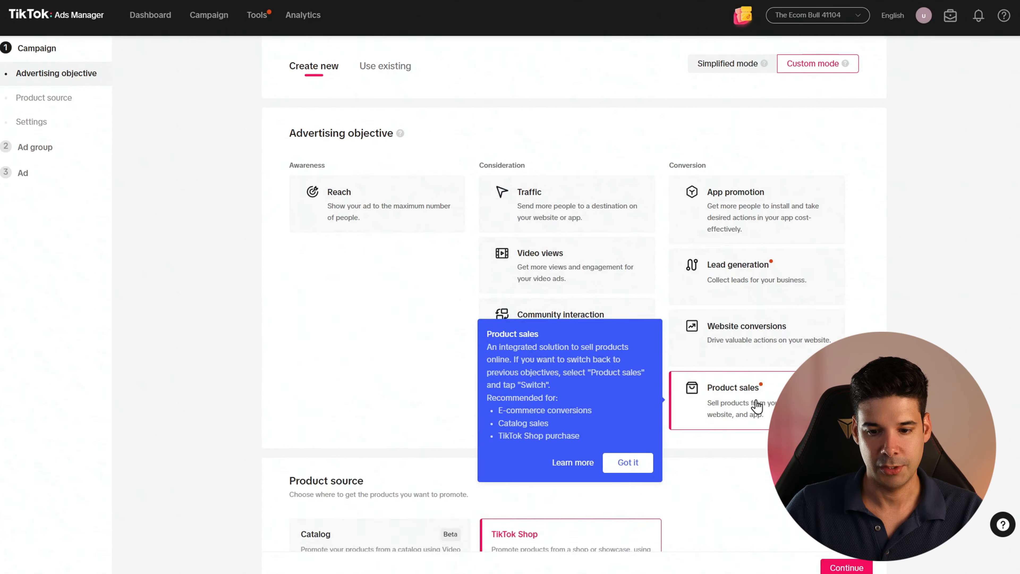
scroll(752, 402, "down", 5)
left_click(628, 252)
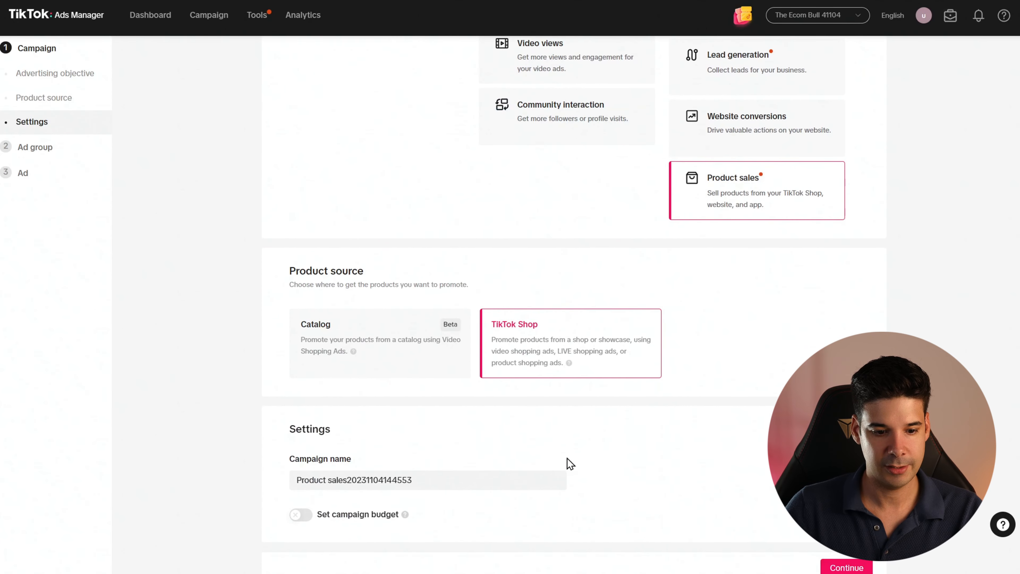
- Name the campaign Retargeting and continue to its ad group settings
triple_click(428, 481)
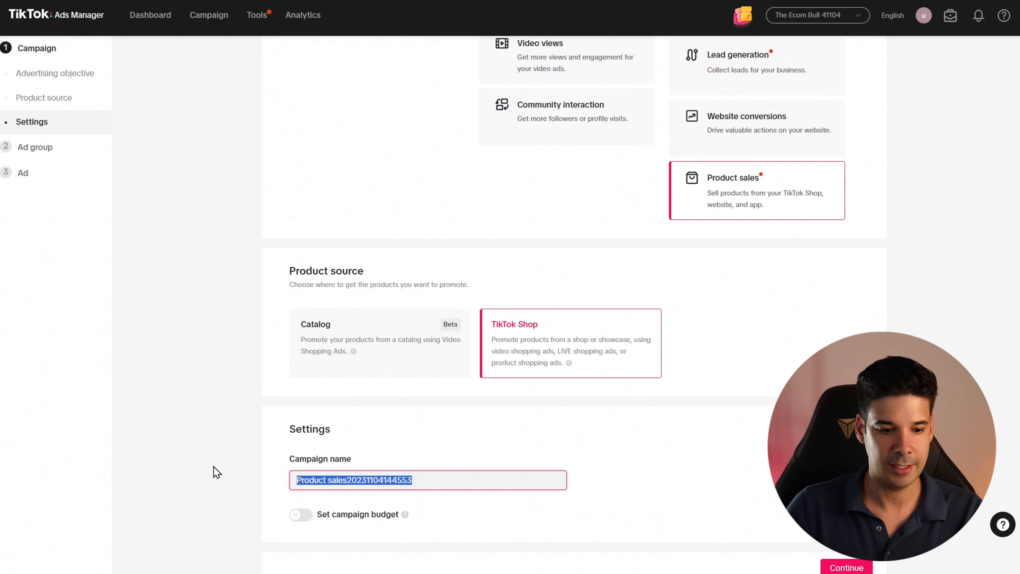
type("Retarge")
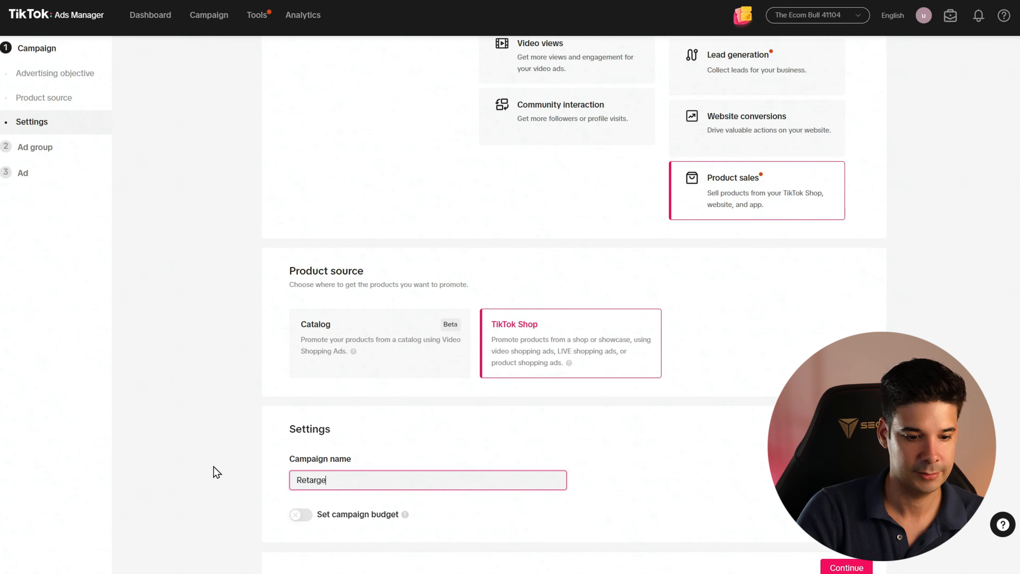
type("ting")
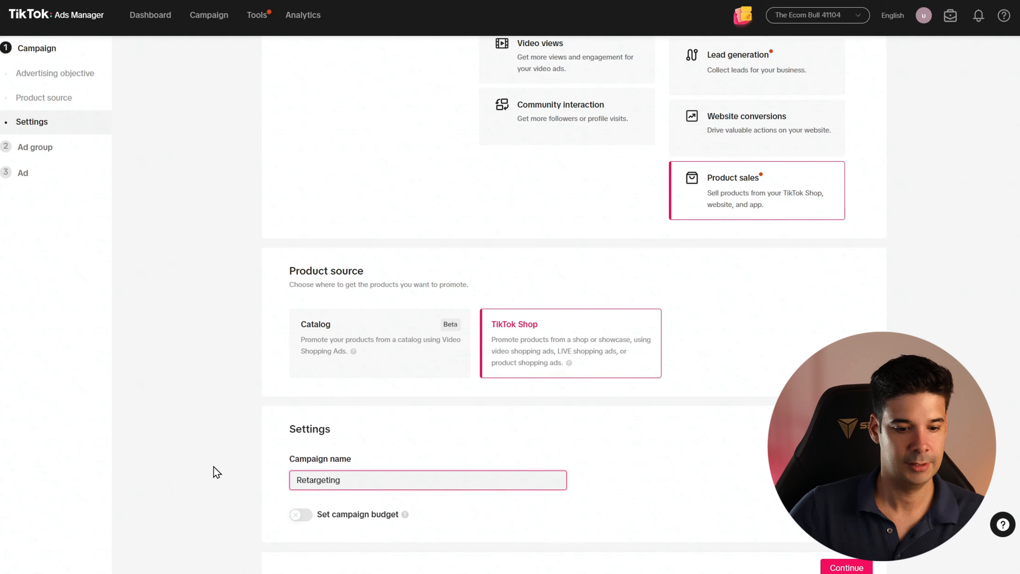
left_click(836, 567)
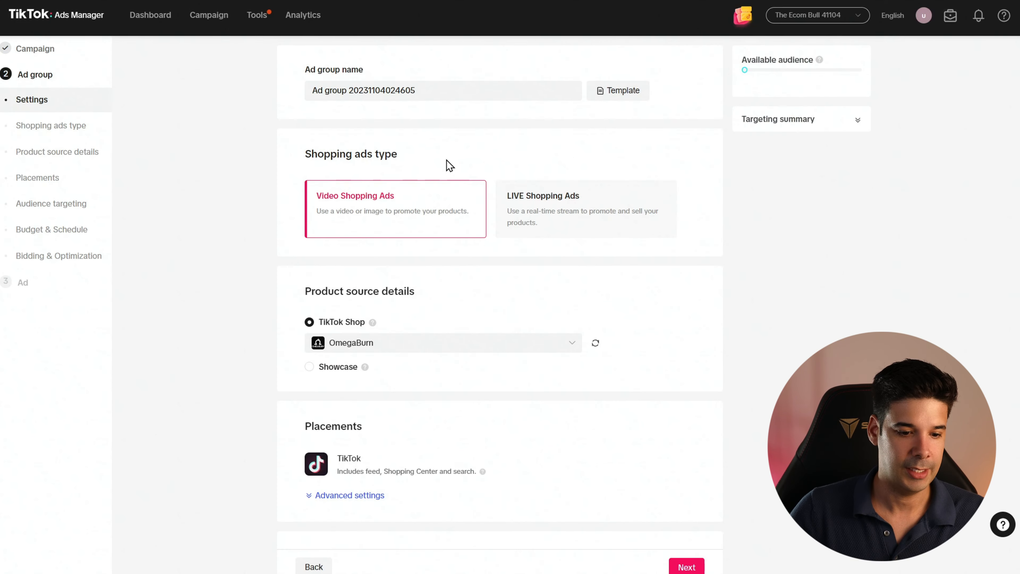
- Include the custom audience "Viewed Product Page (60) days - Did not buy (14) days" in the ad group's audience targeting
scroll(414, 228, "down", 4)
scroll(413, 229, "down", 10)
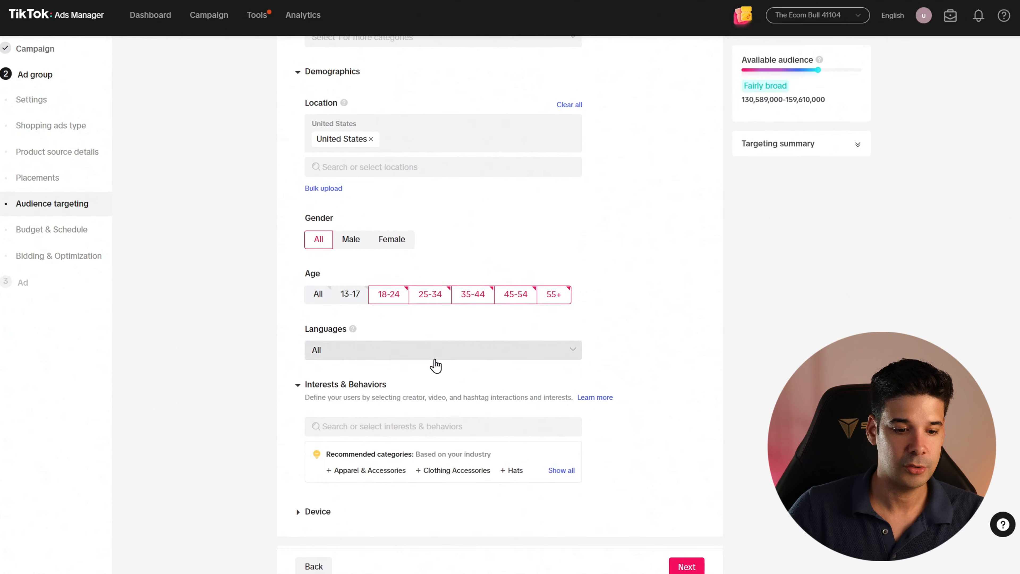
scroll(409, 417, "up", 7)
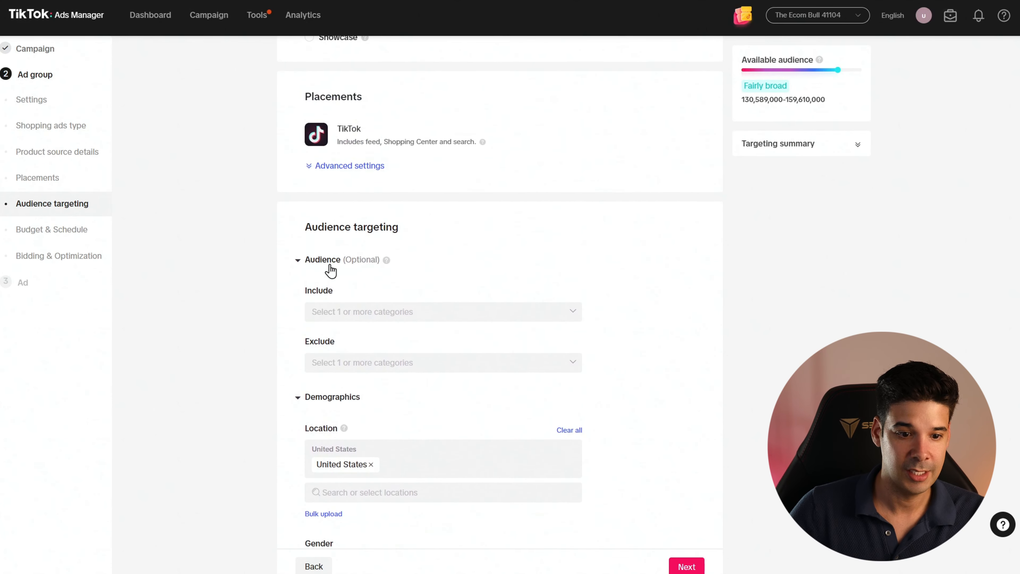
left_click(369, 313)
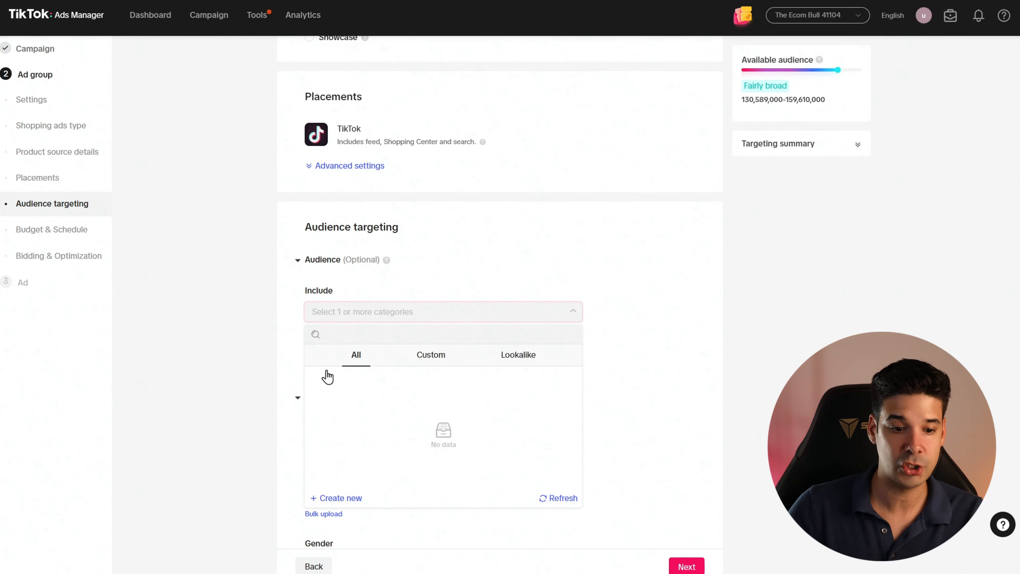
left_click(646, 252)
mouse_move(495, 345)
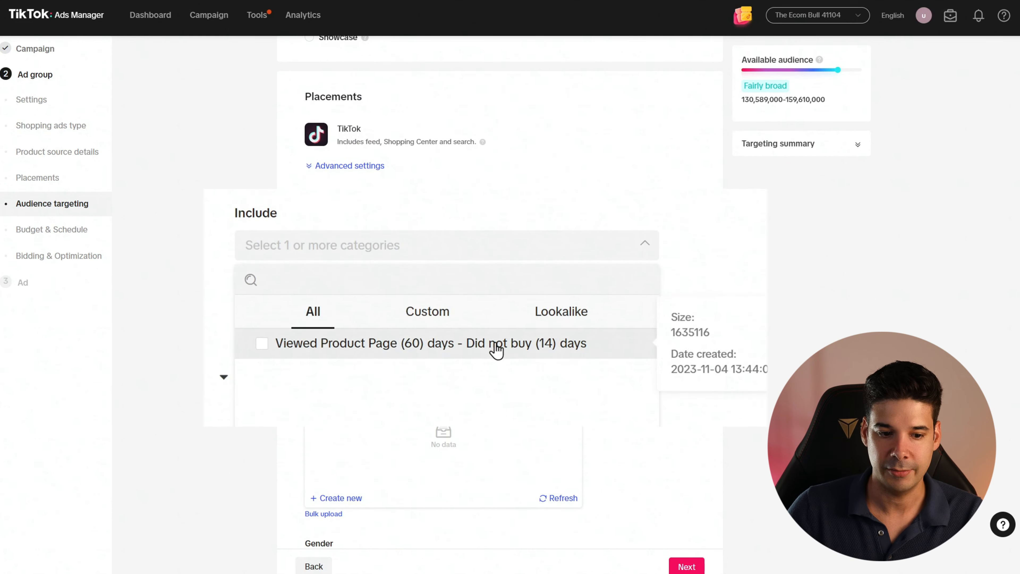
left_click(262, 343)
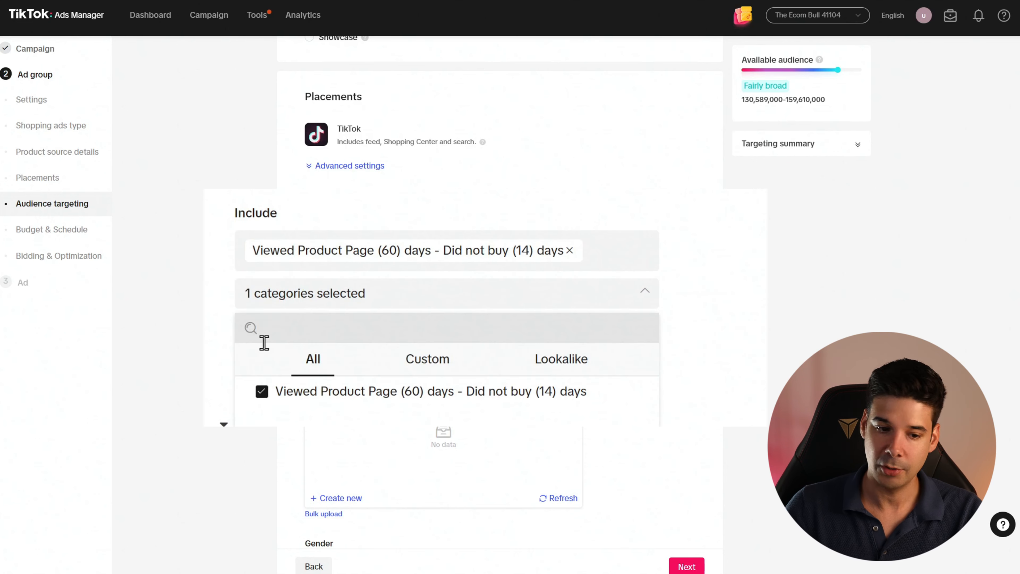
left_click(729, 297)
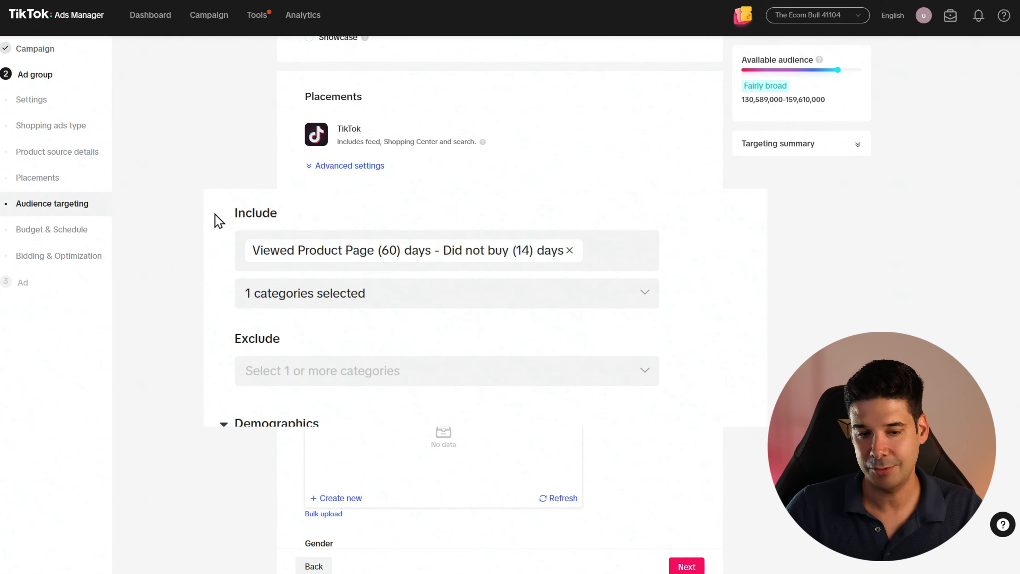
left_click(564, 504)
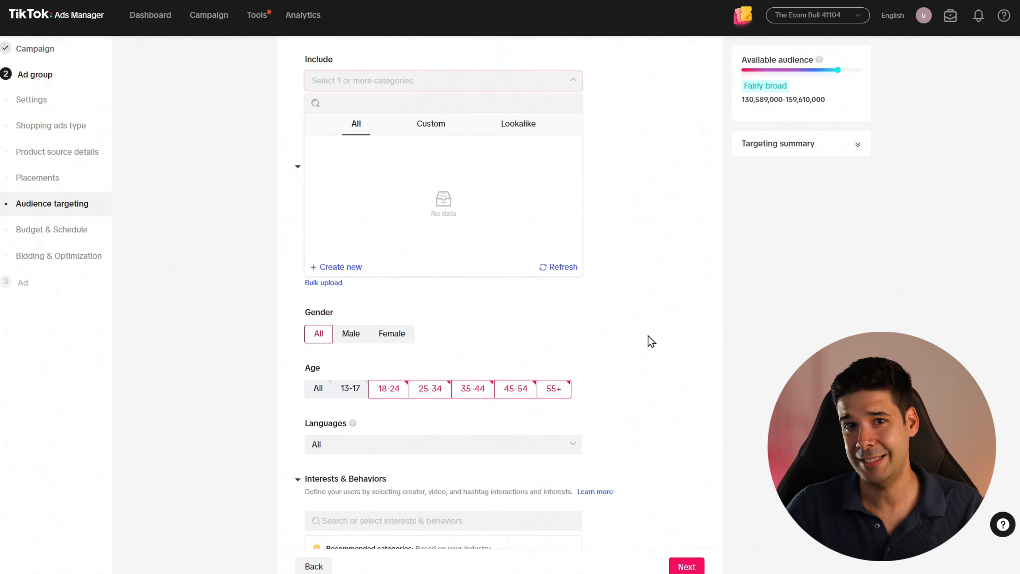
- Set the ad group's daily budget to 10 USD and continue to the ad settings
scroll(651, 341, "down", 10)
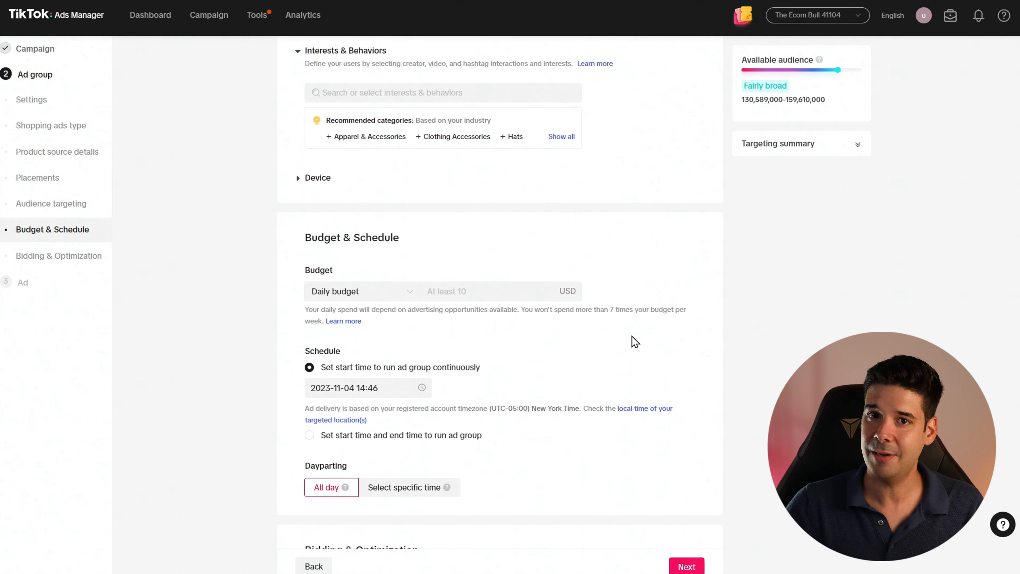
left_click(455, 295)
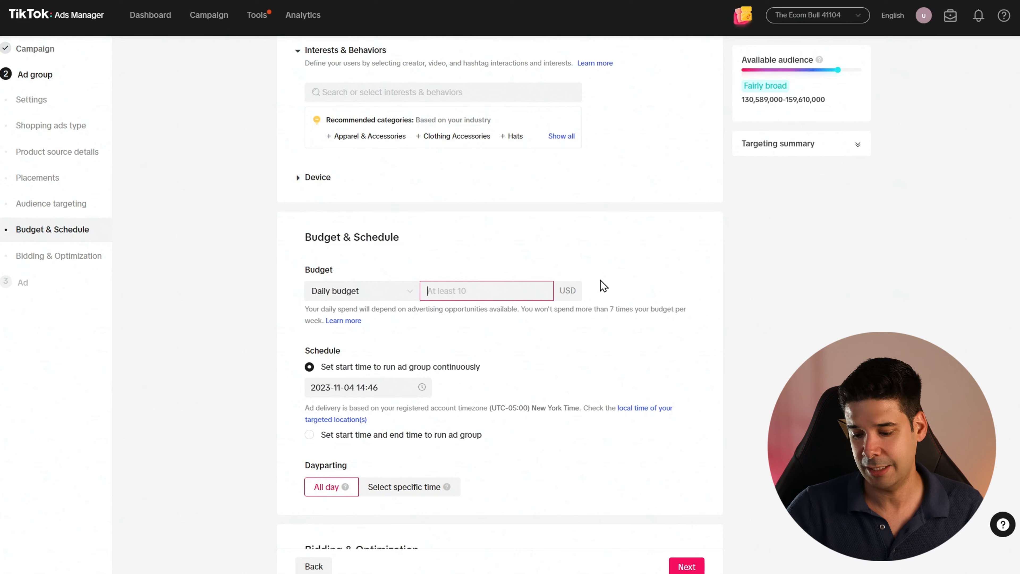
type("10")
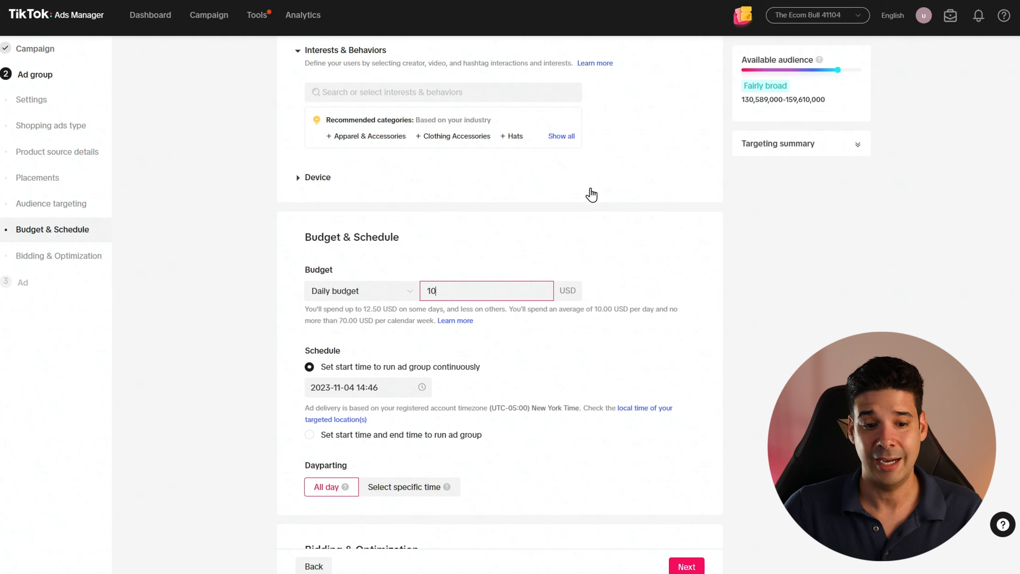
scroll(490, 335, "down", 5)
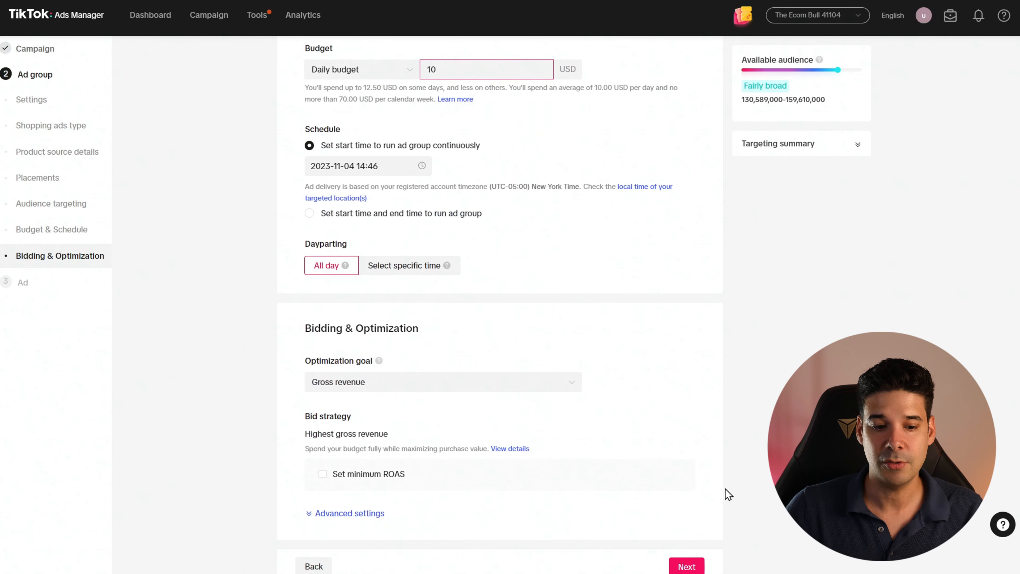
left_click(686, 564)
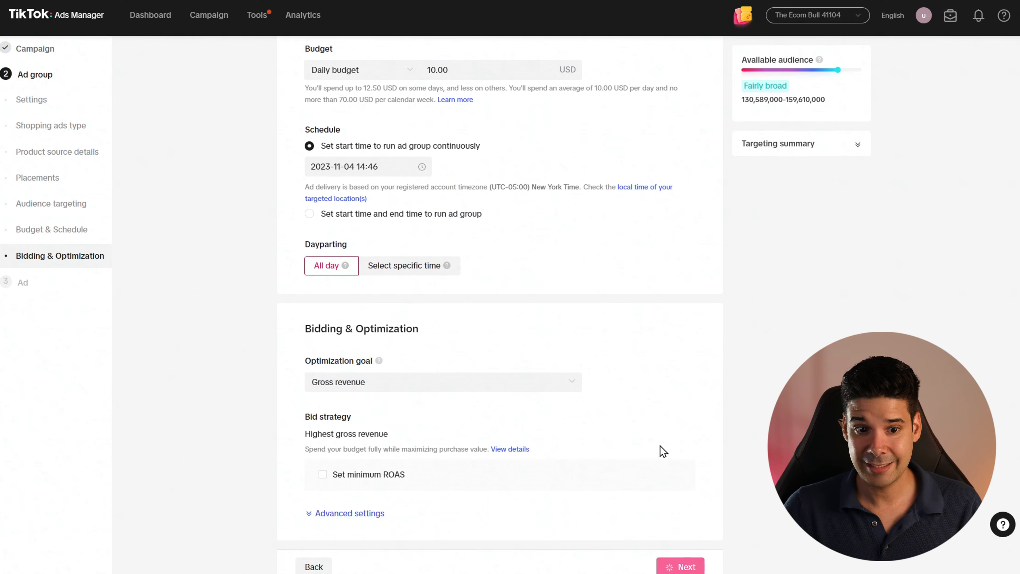